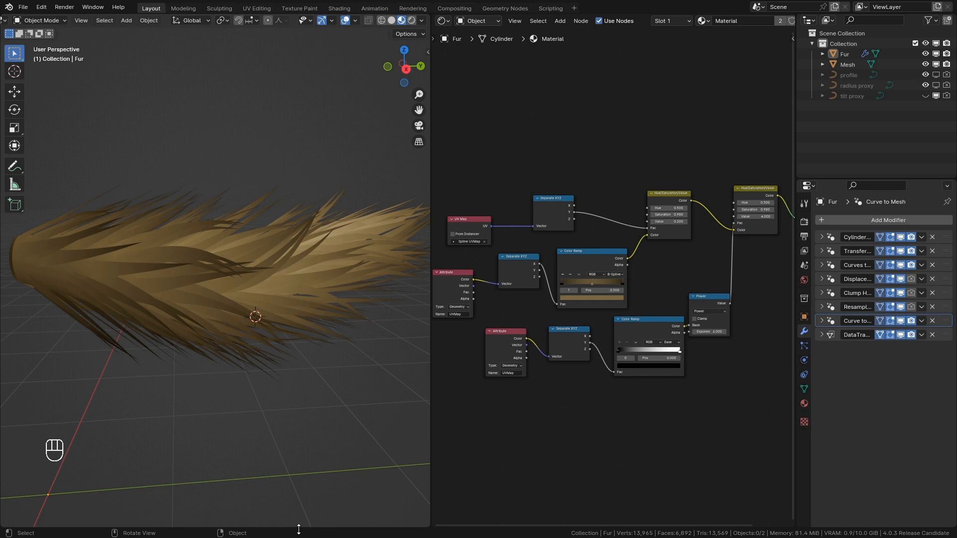
- Add the Body Male - Realistic asset from the Asset Browser to the scene and clear its location
middle_click_drag(268, 506, 316, 481, "ctrl")
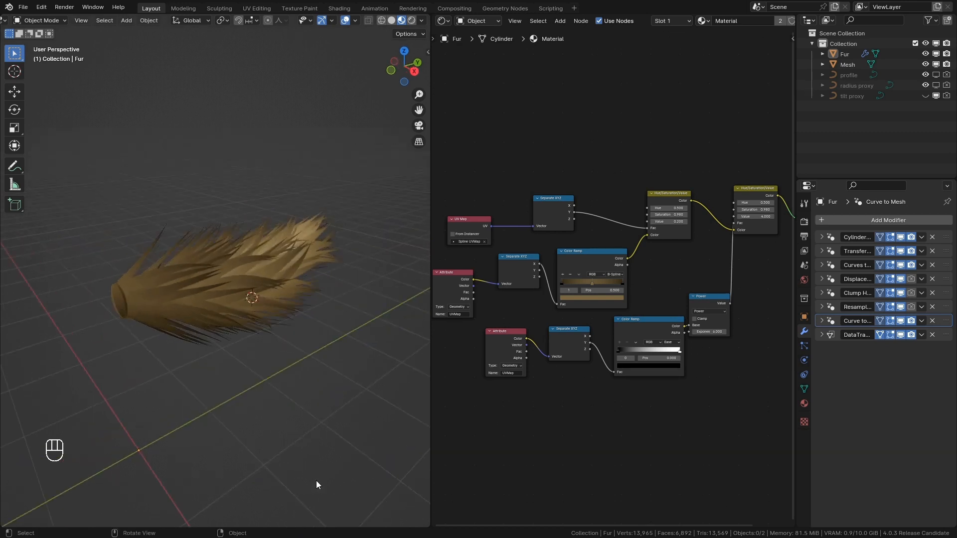
middle_click_drag(314, 312, 186, 178)
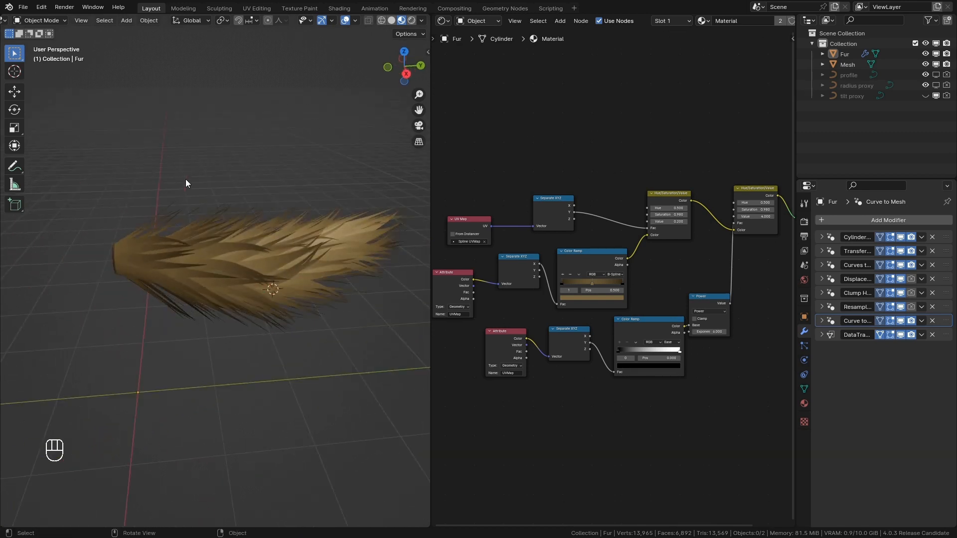
left_click(442, 23)
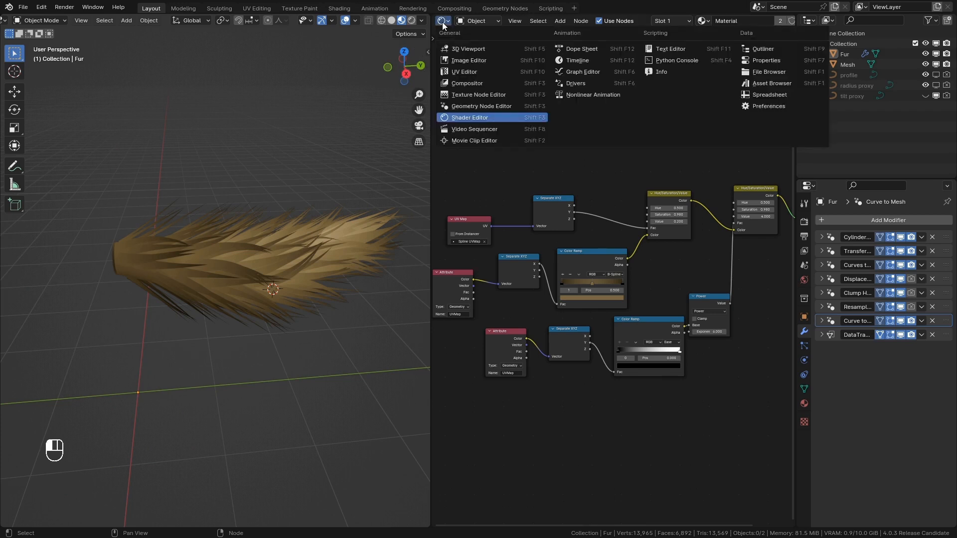
left_click(761, 84)
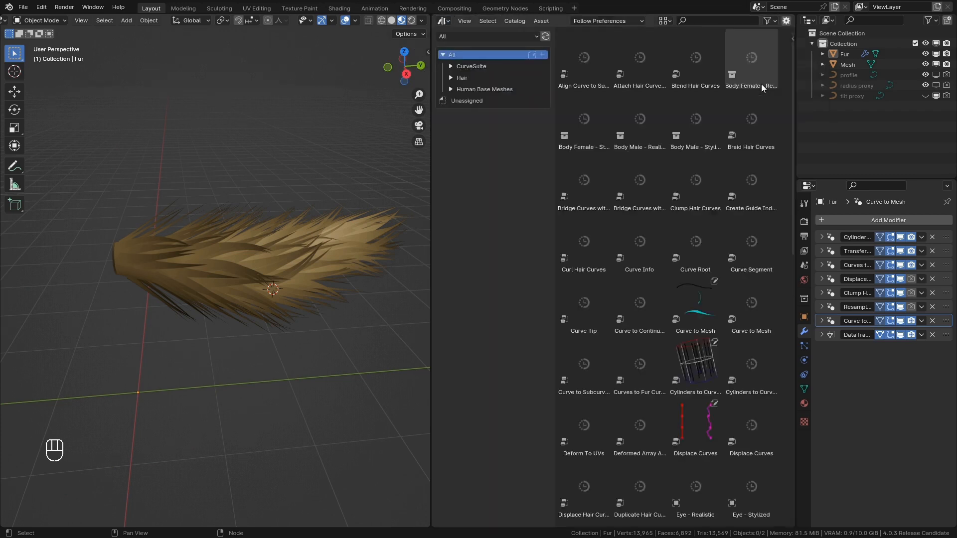
left_click_drag(643, 120, 180, 169)
key("alt+g")
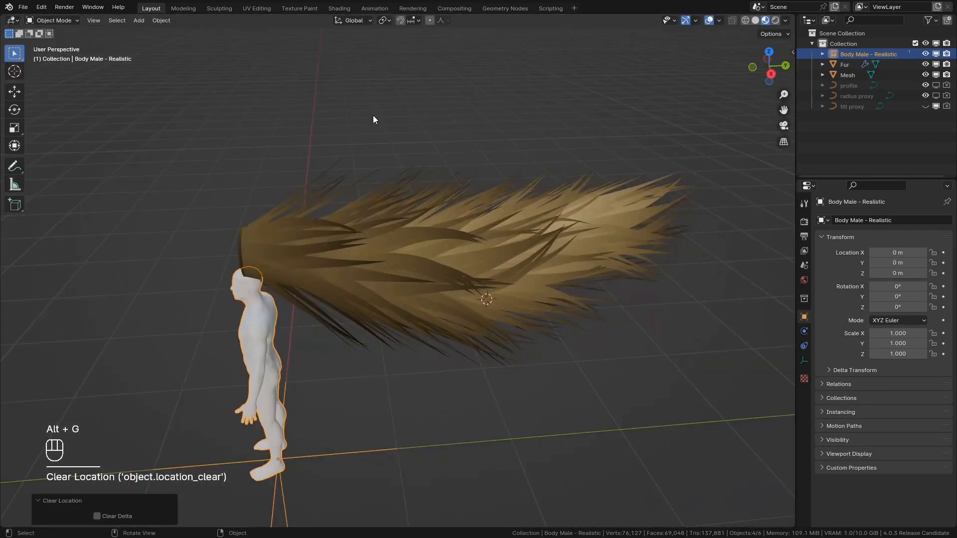
- Take the body instance out of Collection into the Scene Collection and make its instances real
left_click_drag(867, 54, 856, 150)
middle_click_drag(321, 283, 388, 217)
key("ctrl+a")
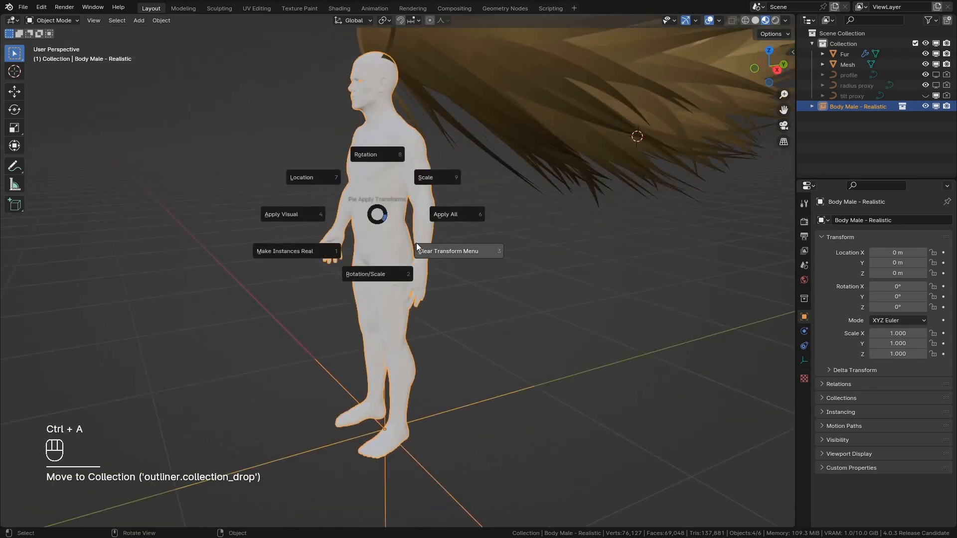
left_click(307, 255)
- Examine the male body's mesh topology in Edit Mode
left_click(348, 200)
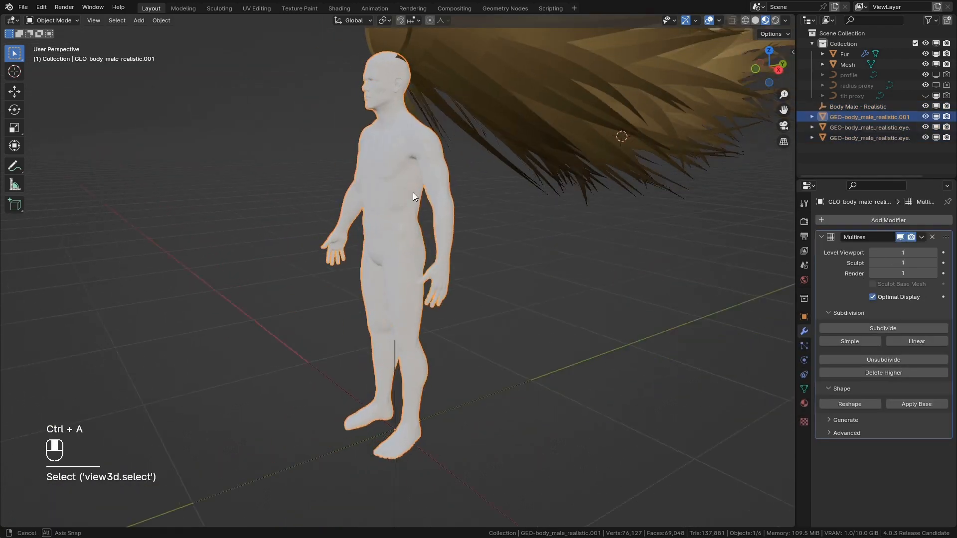
middle_click_drag(413, 192, 330, 268)
key("Tab")
left_click(352, 252)
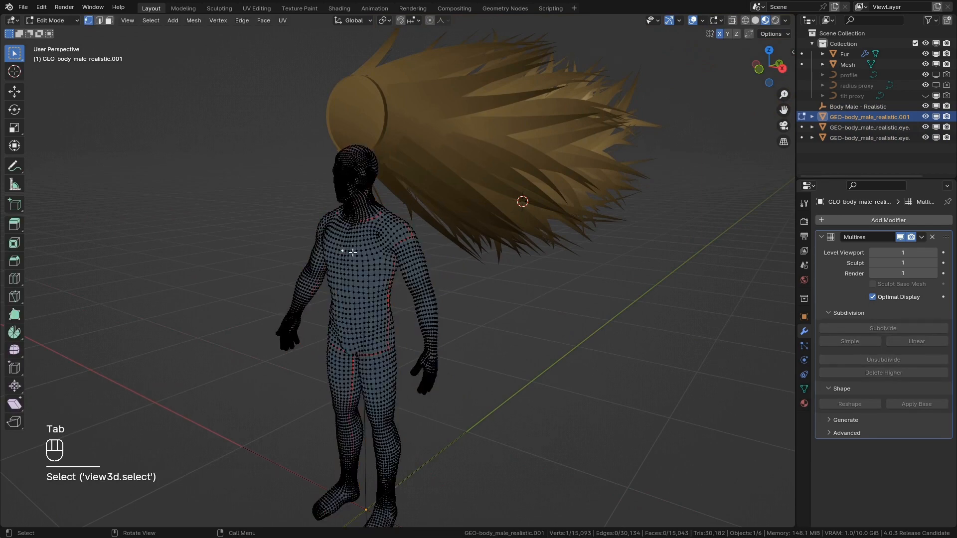
scroll(354, 265, "up", 4)
key("Tab")
scroll(354, 277, "down", 7)
- Join the two eye meshes and the body into one object and delete the leftover Body Male - Realistic empty
left_click(865, 135, "ctrl")
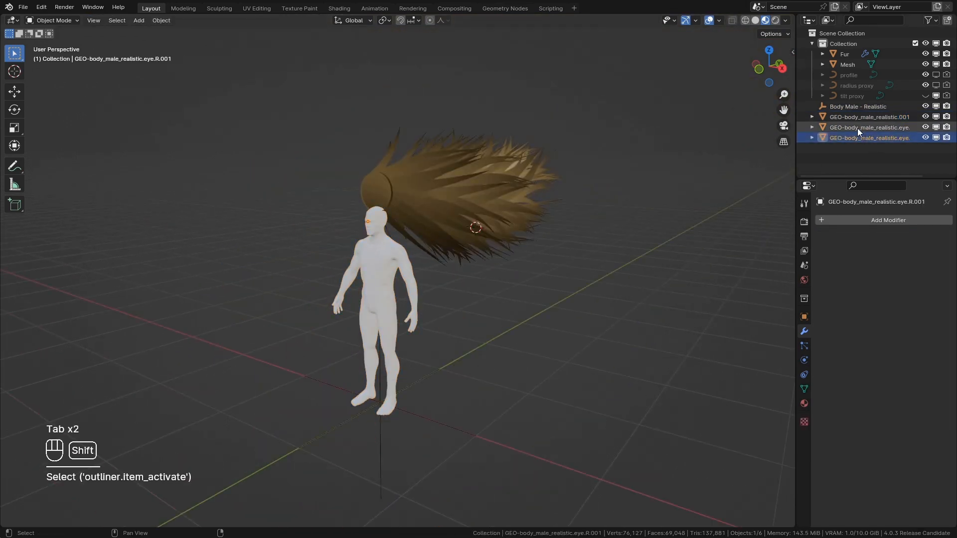
left_click(857, 127, "ctrl")
key("ctrl+j")
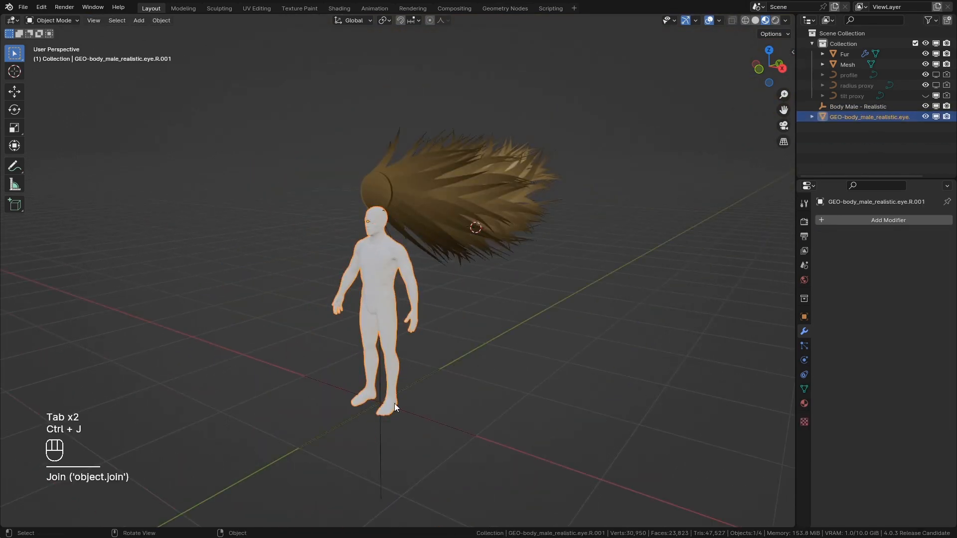
left_click(419, 442)
key("x")
left_click(496, 441)
left_click(359, 267)
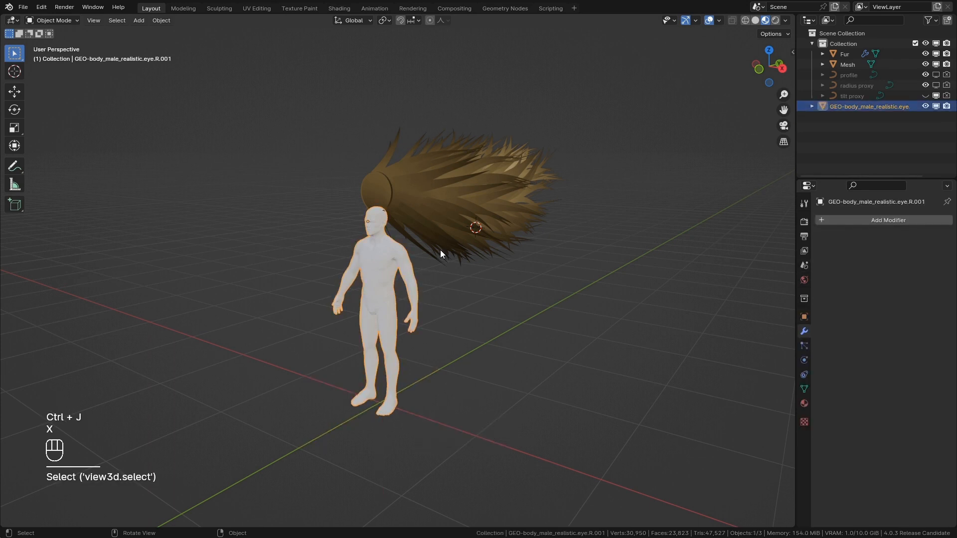
- Try to scale all geometry of the joined body in Edit Mode
scroll(441, 250, "up", 5)
middle_click_drag(554, 219, 526, 194, "shift")
scroll(493, 205, "down", 3)
middle_click_drag(463, 217, 474, 217)
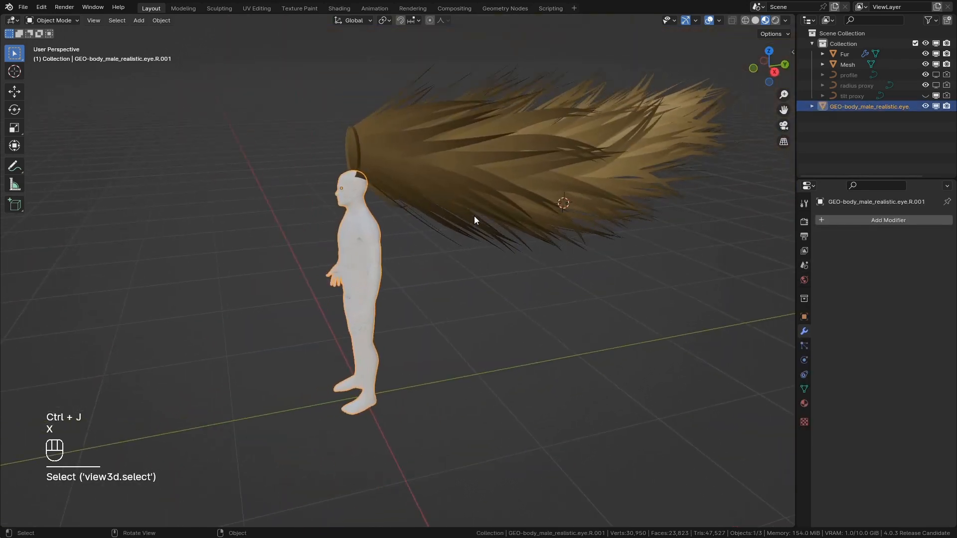
key("Tab")
key("a")
key("a")
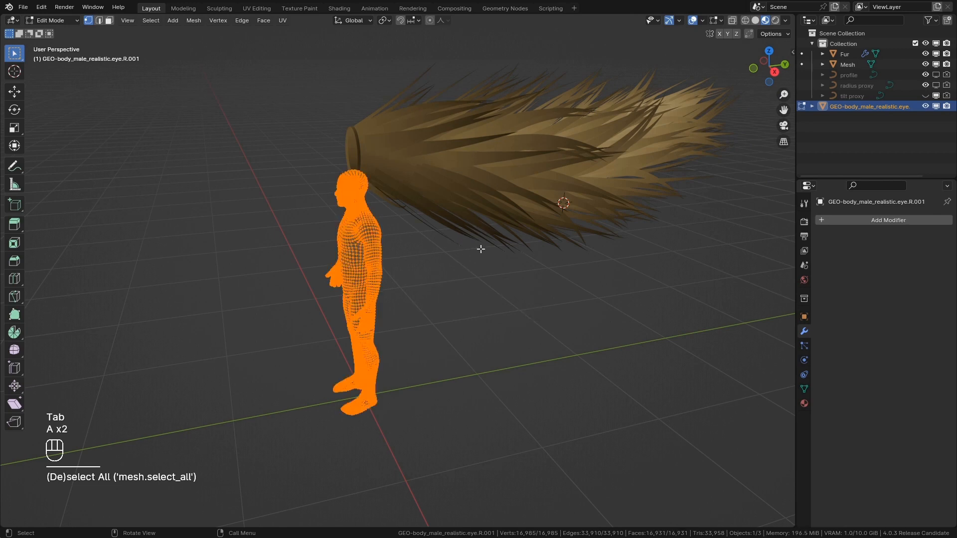
key("s")
left_click(417, 260)
key("ctrl+z")
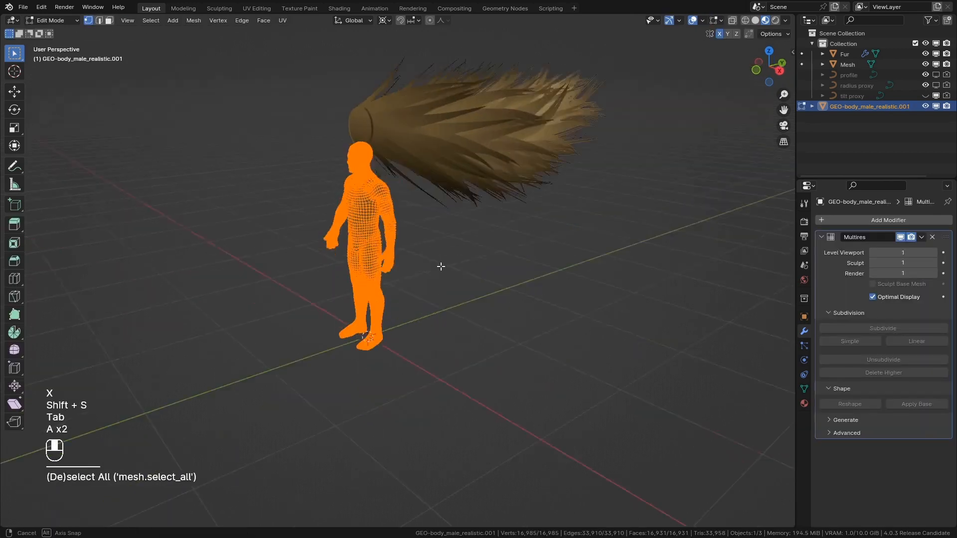
- Scale the entire body mesh up in Edit Mode until the fur tail meets its hips
middle_click_drag(440, 267, 428, 266)
key("s")
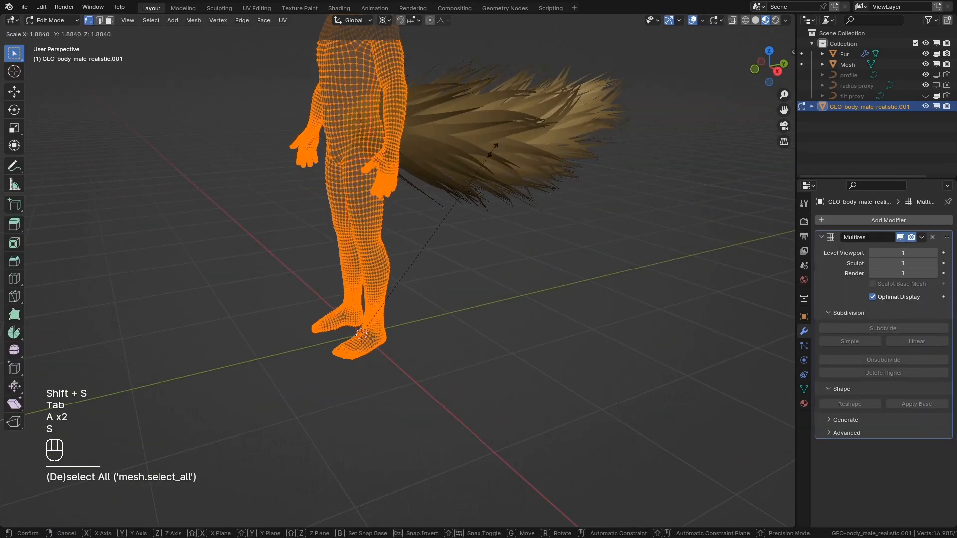
left_click(591, 170)
key("Tab")
- Move the body about -0.2 m along Y so its back sits at the base of the tail
middle_click_drag(632, 264, 528, 333)
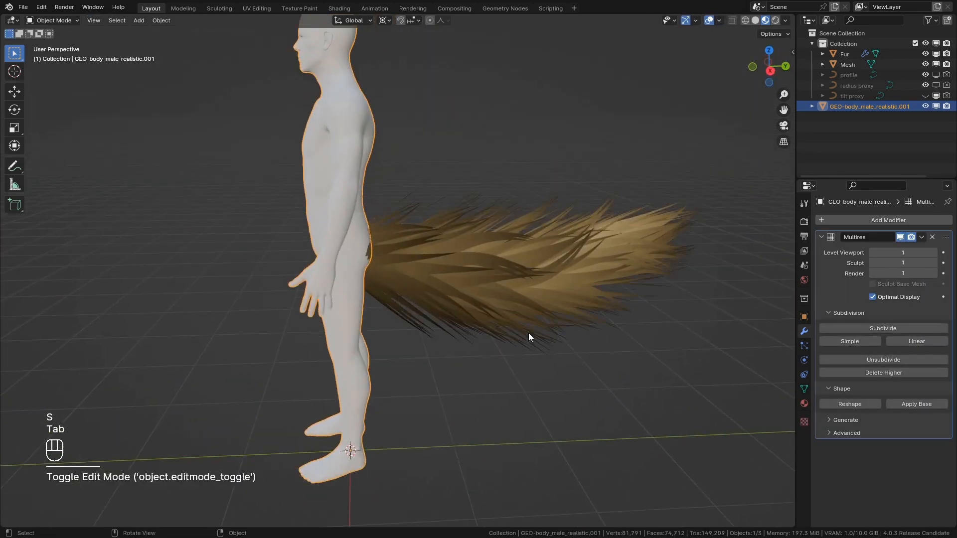
key("g")
key("y")
left_click(496, 335)
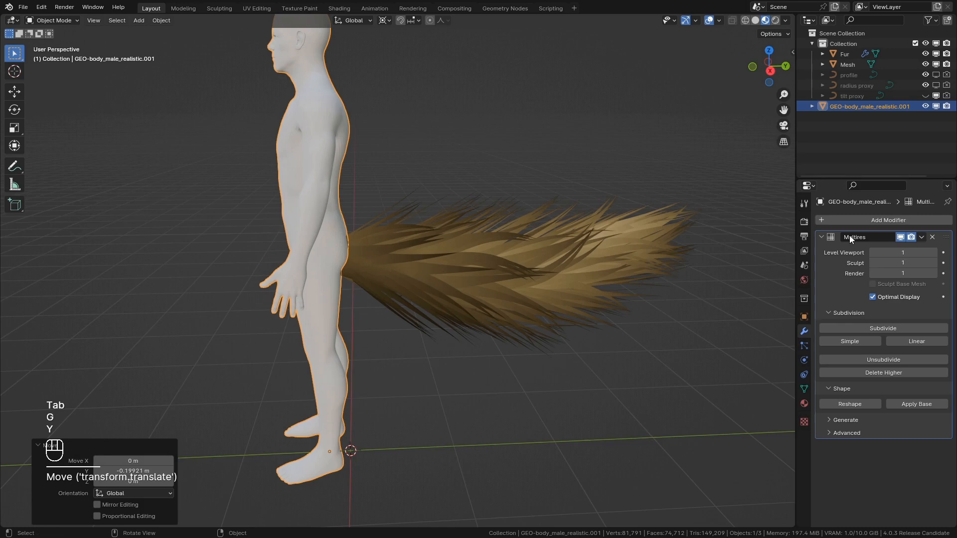
- Remove the Multires modifier from the body and shade it smooth
left_click(932, 237)
right_click(348, 181)
left_click(348, 180)
middle_click_drag(351, 183, 489, 196)
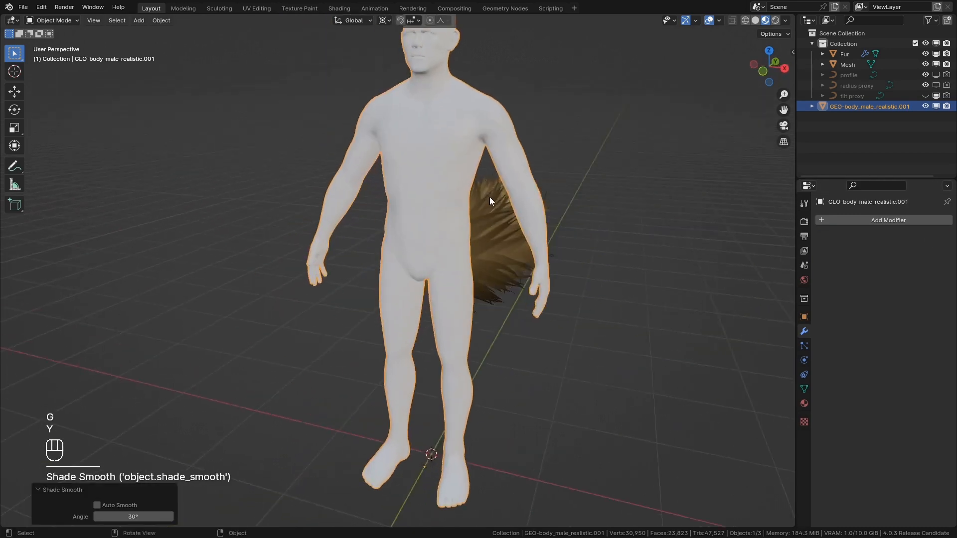
- Add a Bezier curve at the 3D cursor by the body's feet
scroll(493, 240, "up", 3)
middle_click_drag(498, 277, 381, 276)
left_click(452, 321)
middle_click_drag(453, 321, 274, 312)
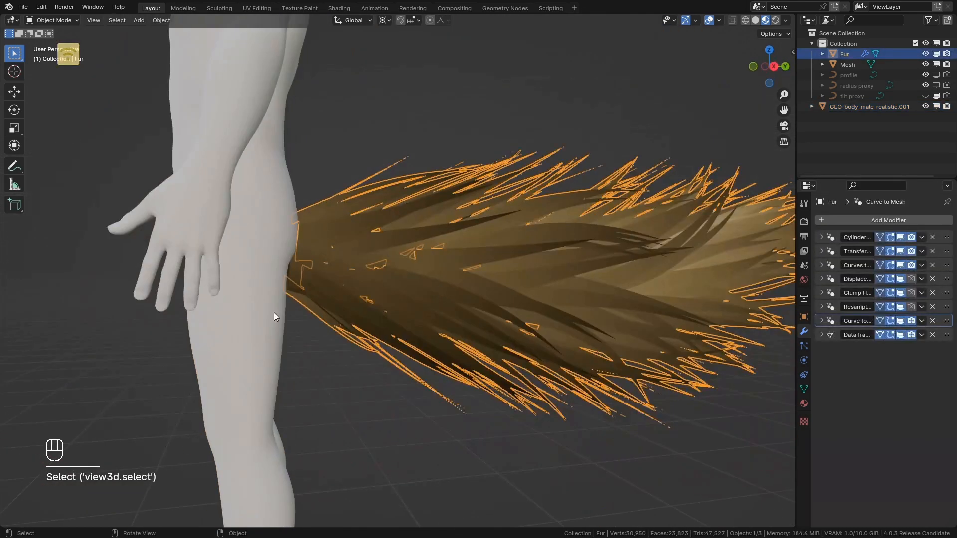
scroll(579, 294, "down", 4)
middle_click_drag(578, 304, 457, 215)
key("shift+a")
mouse_move(457, 215)
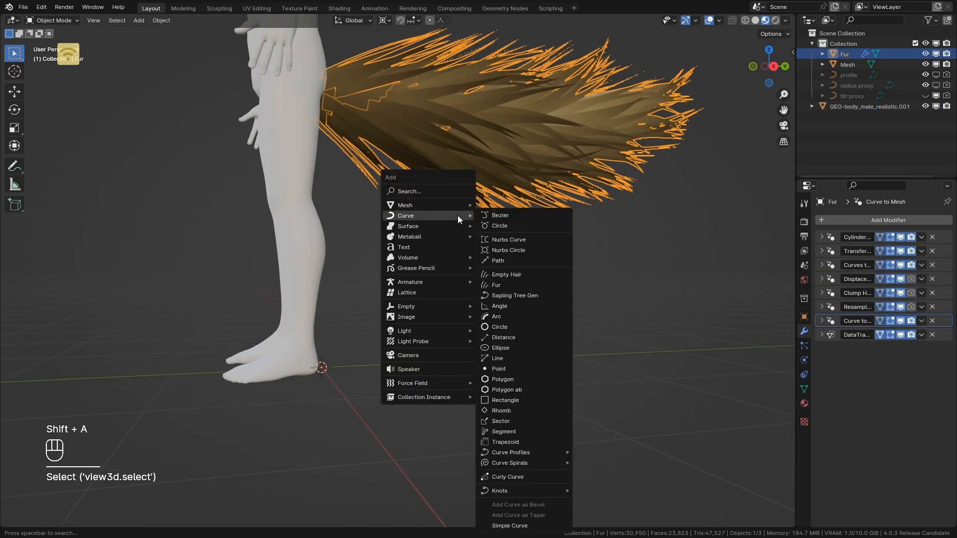
left_click(530, 214)
- Select the fur tail and widen the properties area so the full modifier names are readable
middle_click_drag(725, 230, 498, 132)
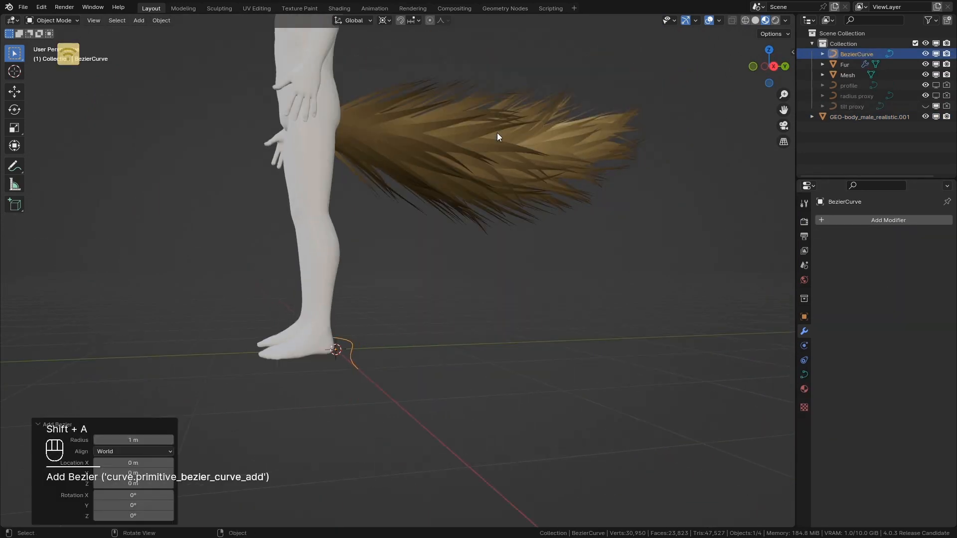
left_click(573, 164)
middle_click_drag(592, 167, 561, 180)
left_click_drag(795, 149, 718, 149)
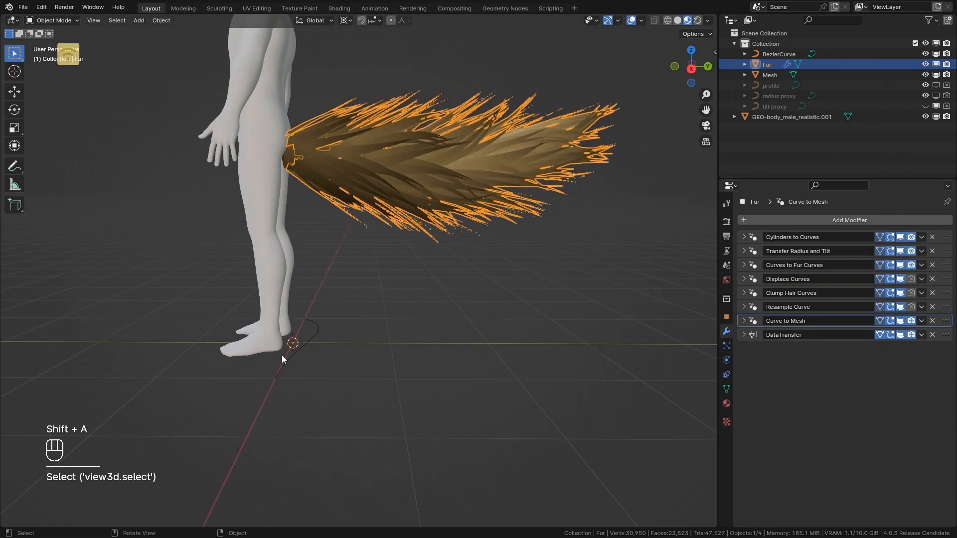
- Move the Bezier curve into the Scene Collection and rename it Fur 2
left_click(283, 356)
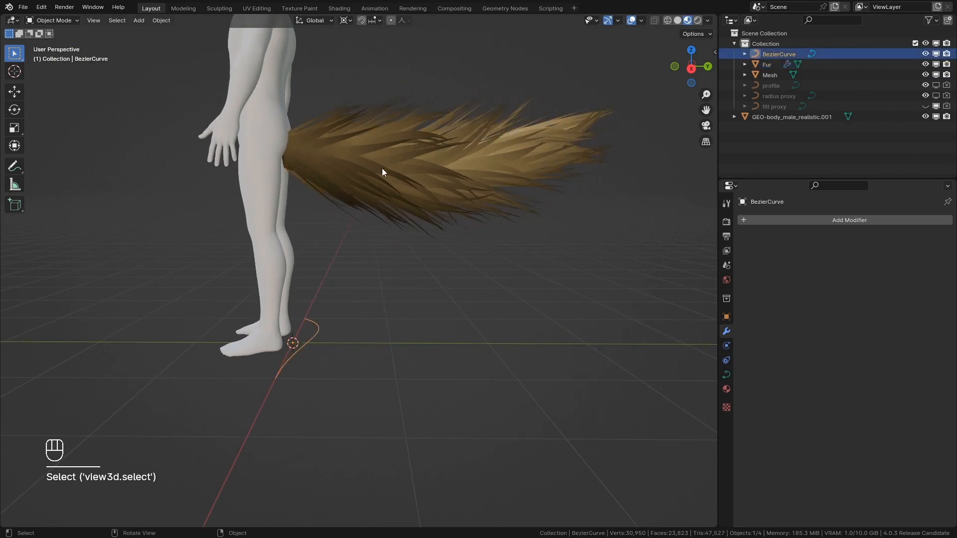
left_click_drag(777, 54, 765, 33)
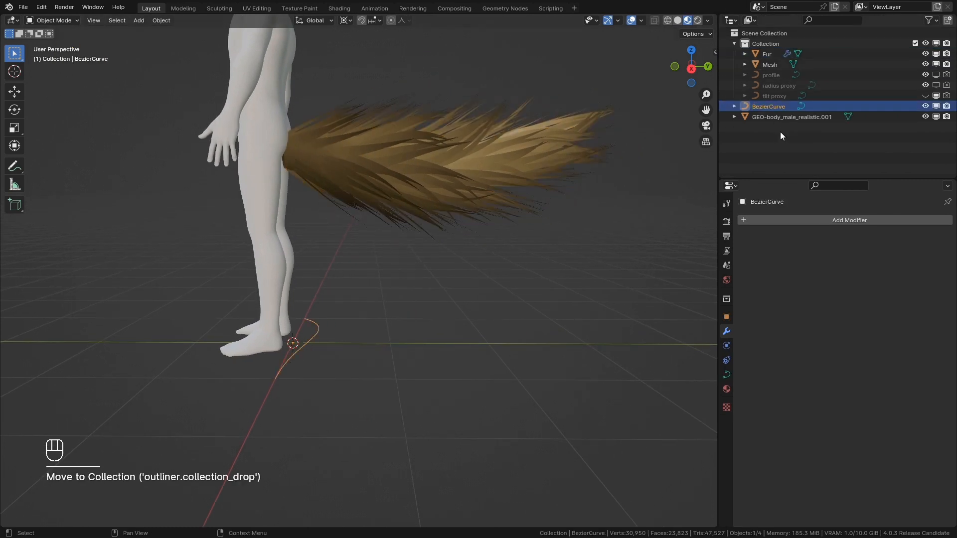
double_click(773, 106)
type("Fur")
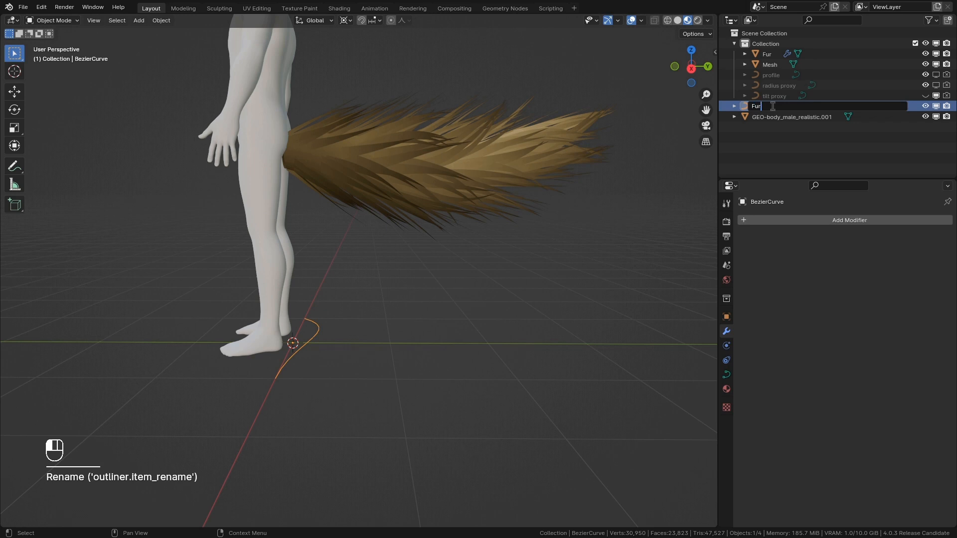
type(" 2")
key("Return")
- Turn off viewport display for all modifiers of the Fur object, from Cylinders to Curves through DataTransfer
left_click(793, 54)
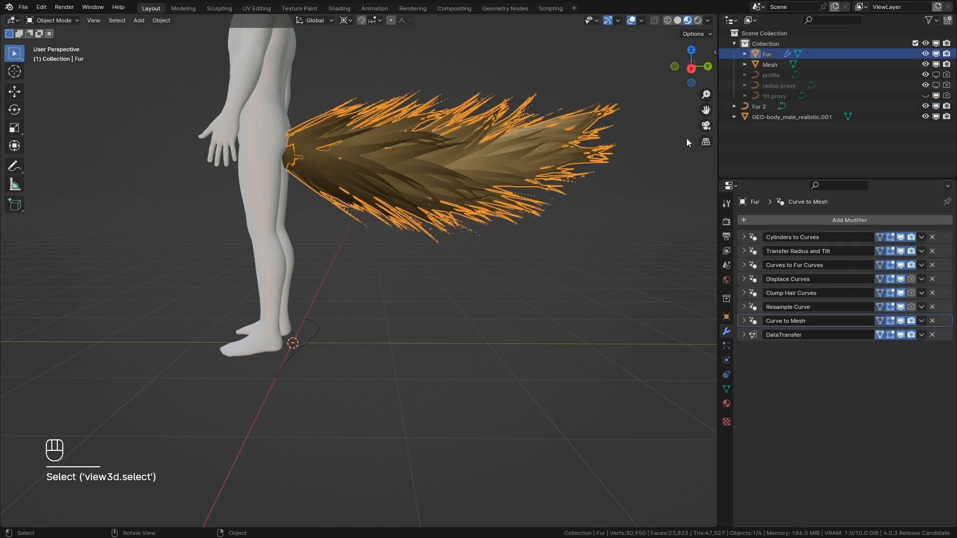
scroll(516, 207, "up", 5)
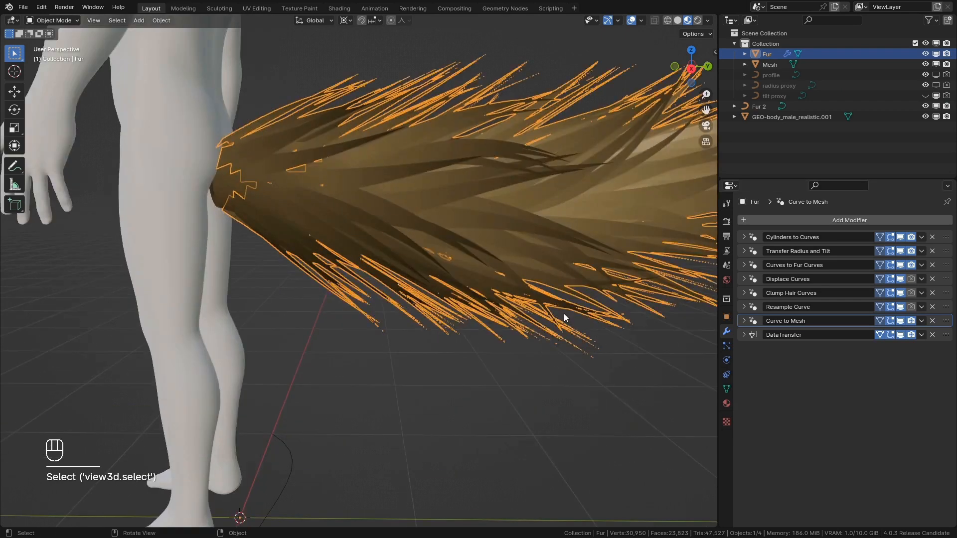
middle_click_drag(511, 285, 546, 287, "shift")
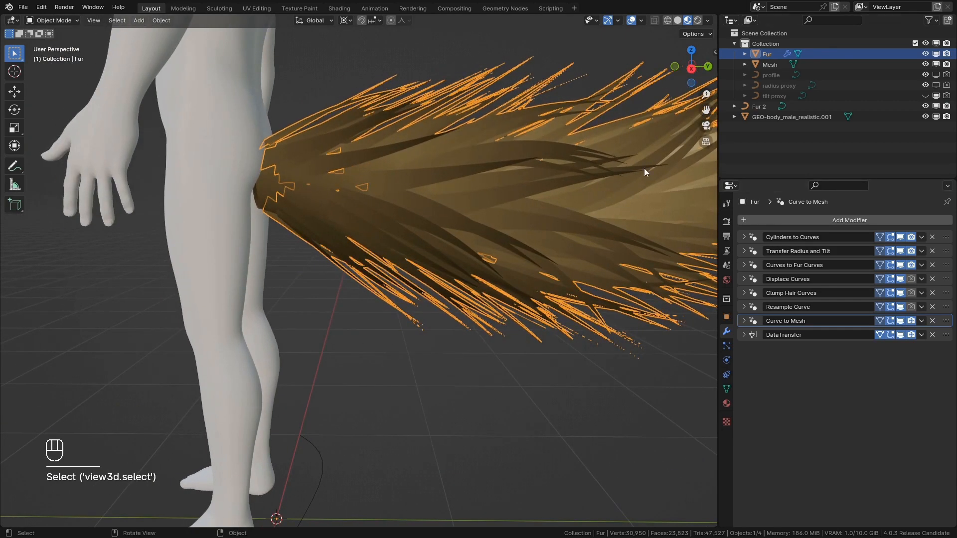
middle_click_drag(645, 169, 463, 265, "shift")
left_click_drag(901, 237, 898, 309)
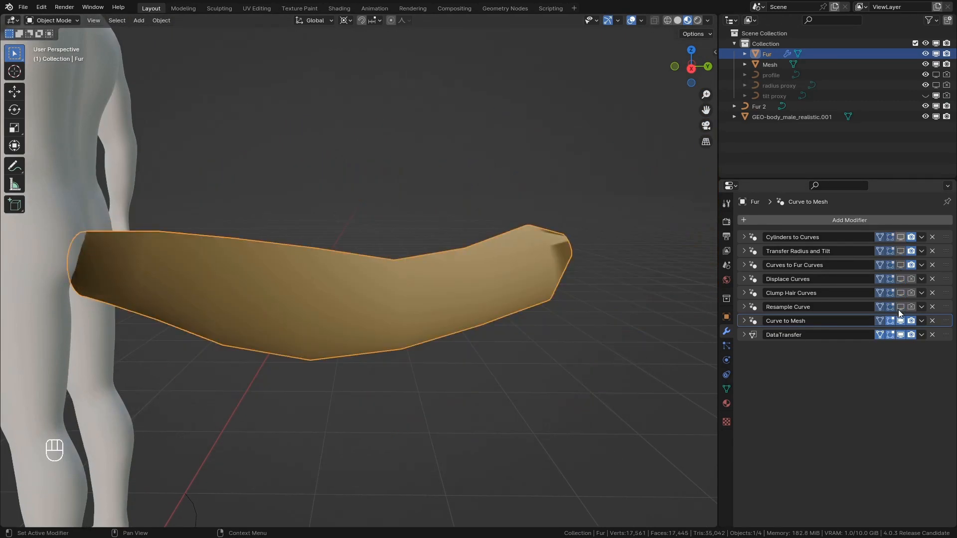
left_click(899, 335)
- View the body and the tail's base mesh from the right side in orthographic projection
mouse_move(468, 354)
middle_mouse_down()
mouse_move(440, 306)
mouse_move(517, 278)
middle_mouse_up()
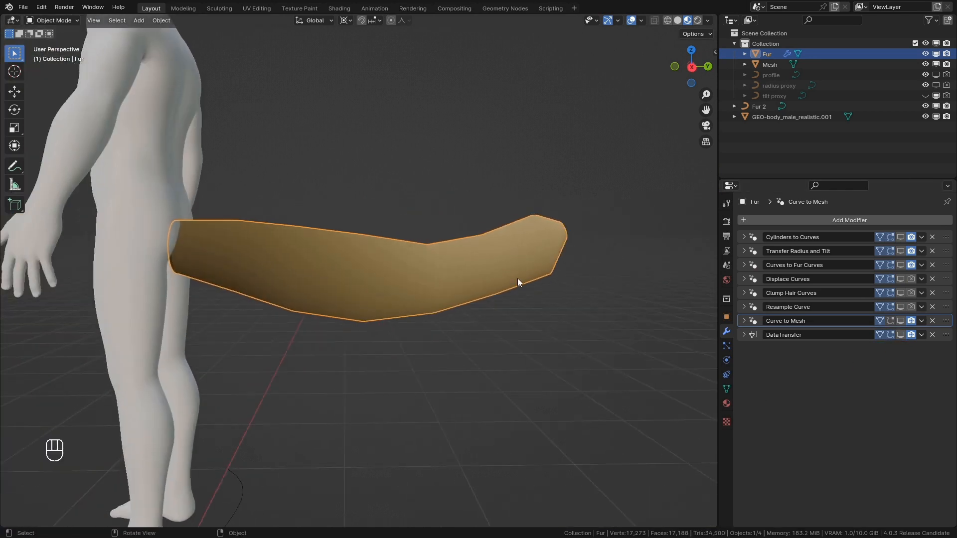
key("KP_1")
key("KP_3")
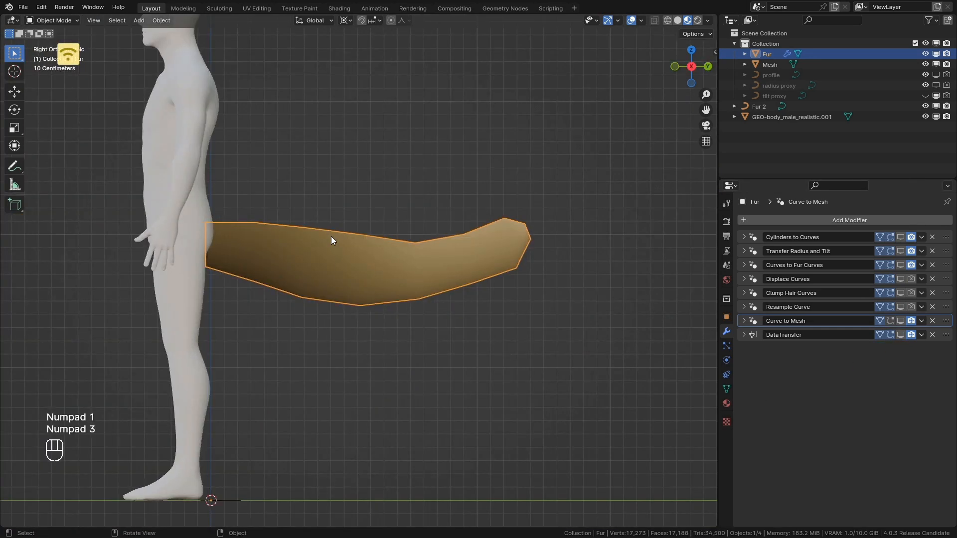
scroll(331, 239, "up", 3)
scroll(437, 250, "down", 3)
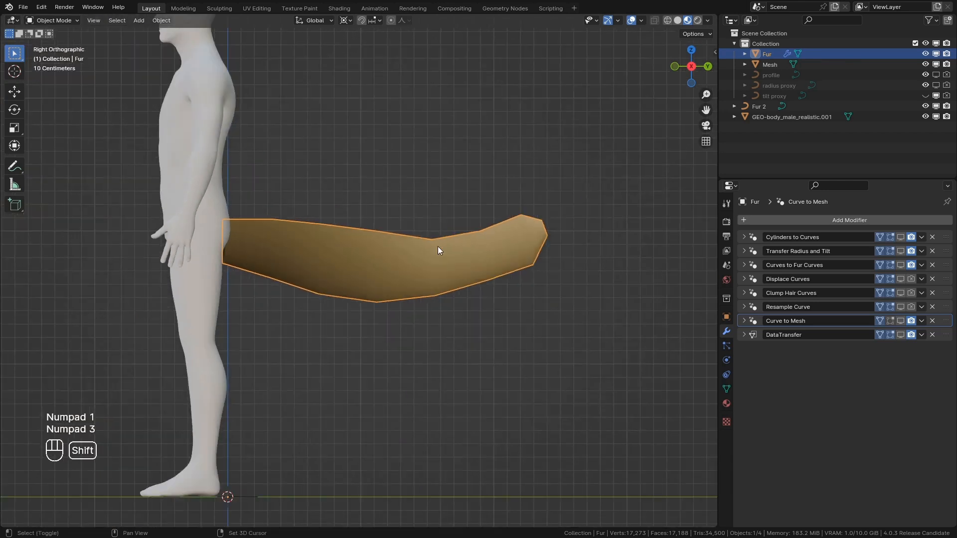
middle_click_drag(438, 246, 413, 267, "shift")
- Try to move the Fur base mesh along Y and up along Z, and undo the moves
key("g")
key("y")
left_click(380, 362)
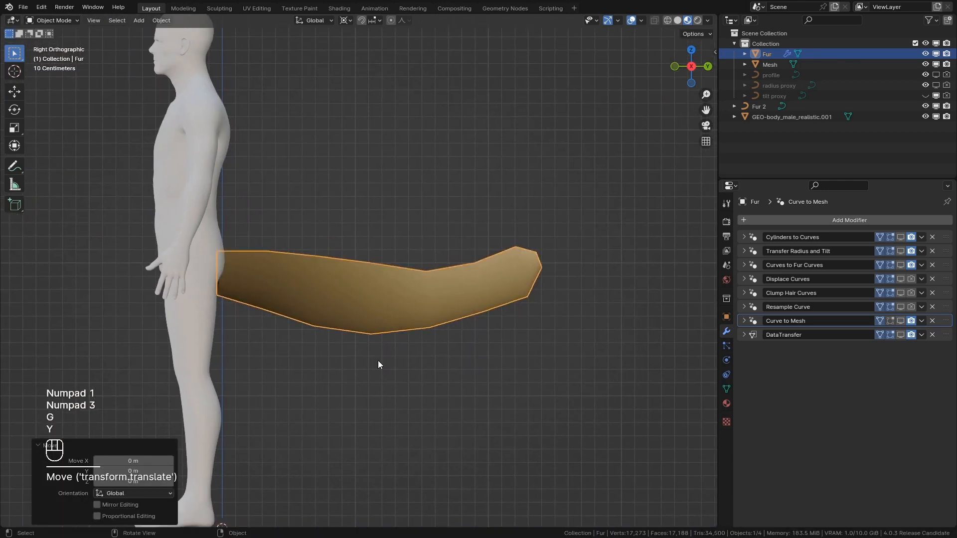
key("g")
key("z")
left_click(383, 263)
key("Tab")
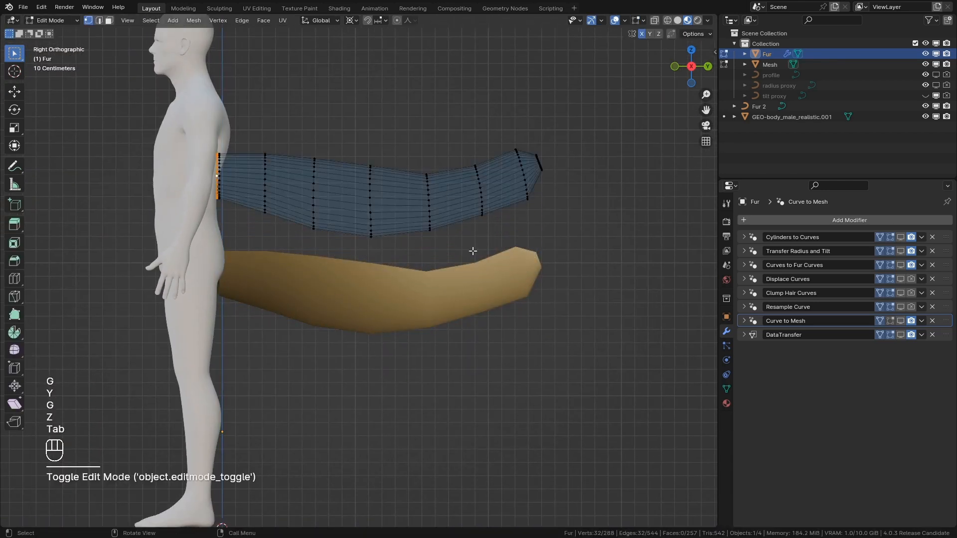
key("Tab")
key("ctrl+z")
key("ctrl+z")
key("ctrl+z")
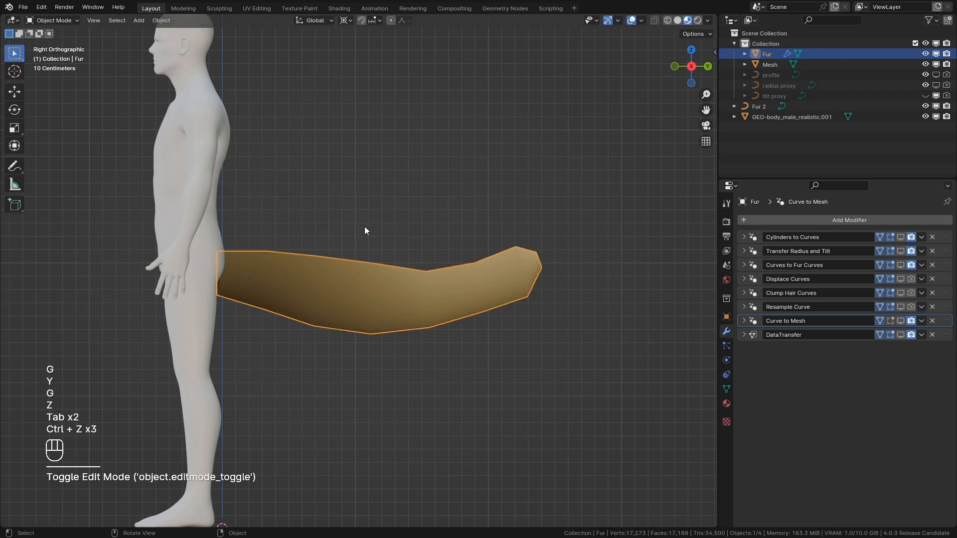
- Turn on viewport display of the Fur object's Cylinders to Curves modifier and move the object up about 0.73 m along Z
left_click(900, 237)
key("g")
key("z")
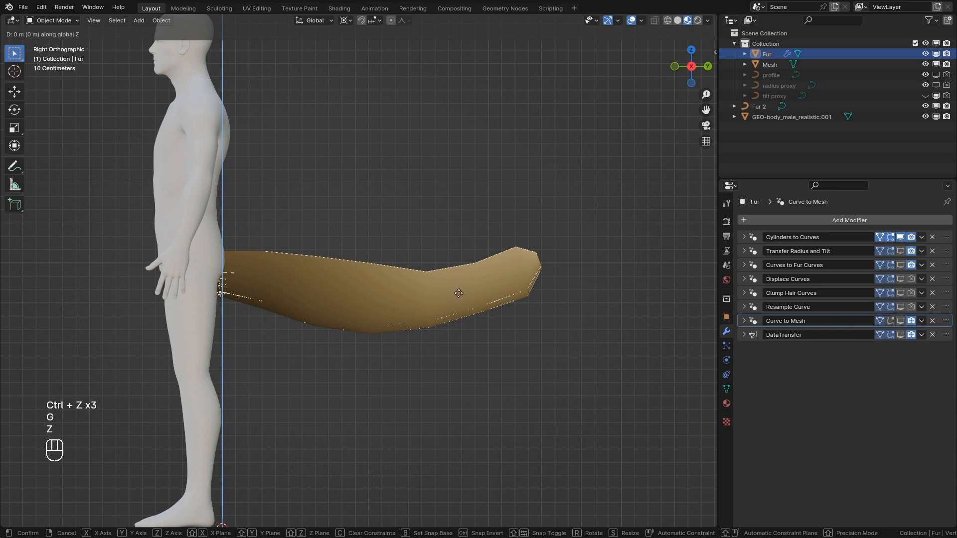
left_click(316, 187)
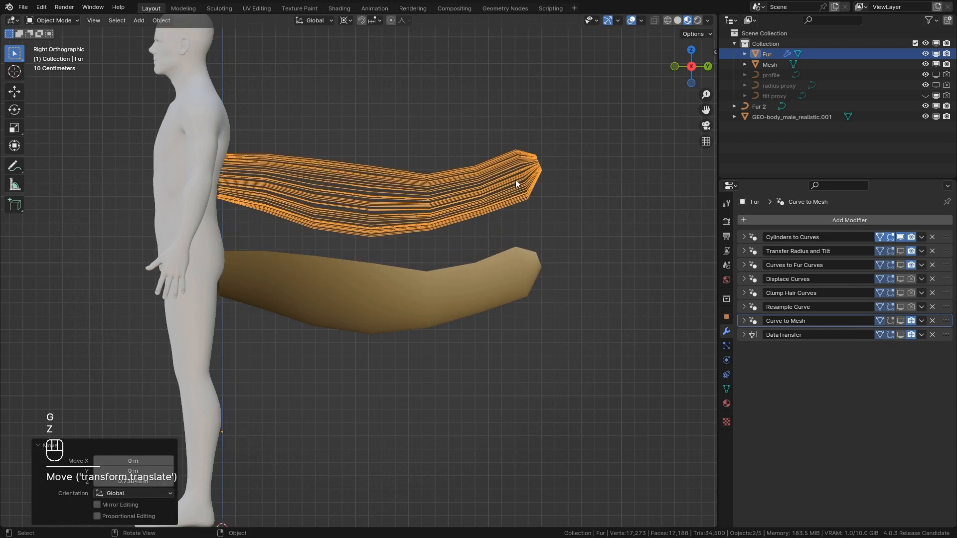
middle_click_drag(230, 198, 233, 242)
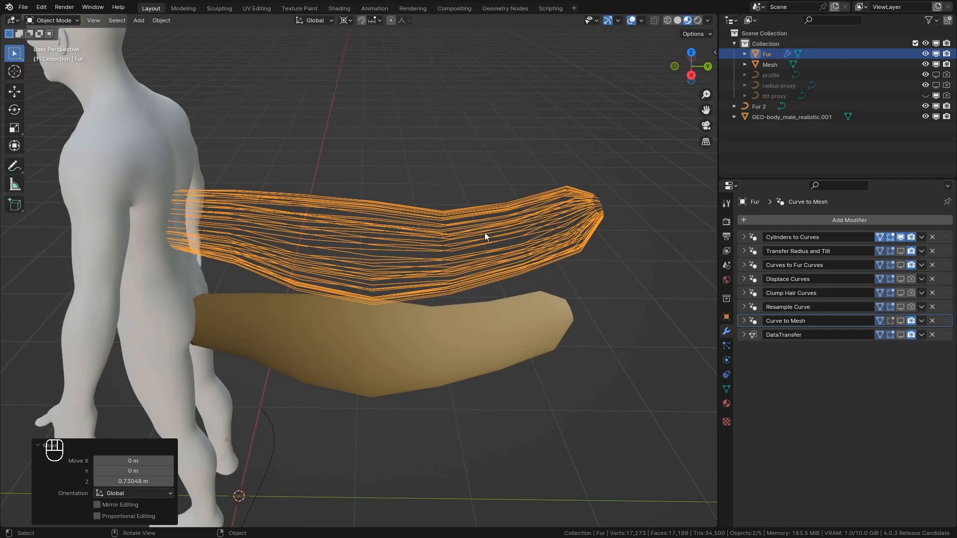
middle_click_drag(487, 235, 191, 178)
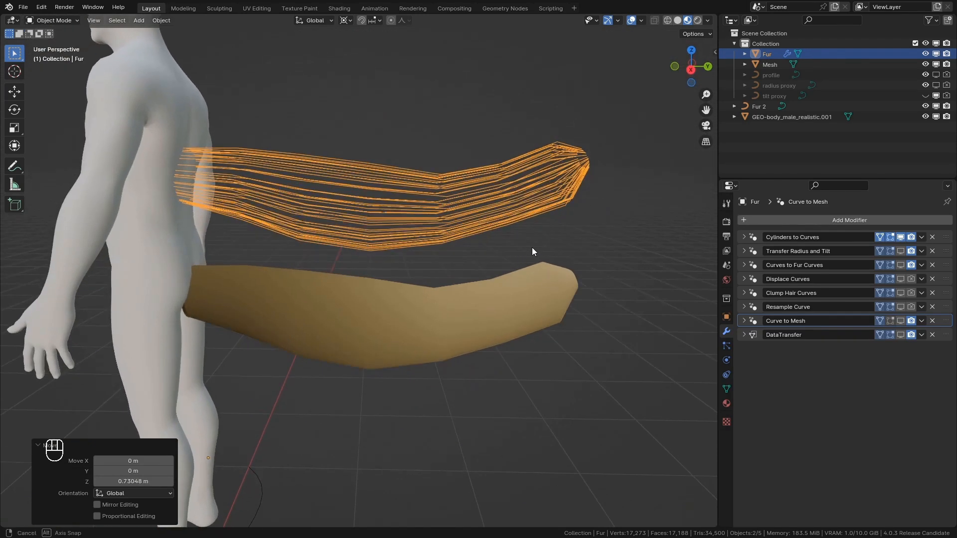
middle_click_drag(531, 247, 617, 280)
middle_click_drag(553, 273, 674, 291)
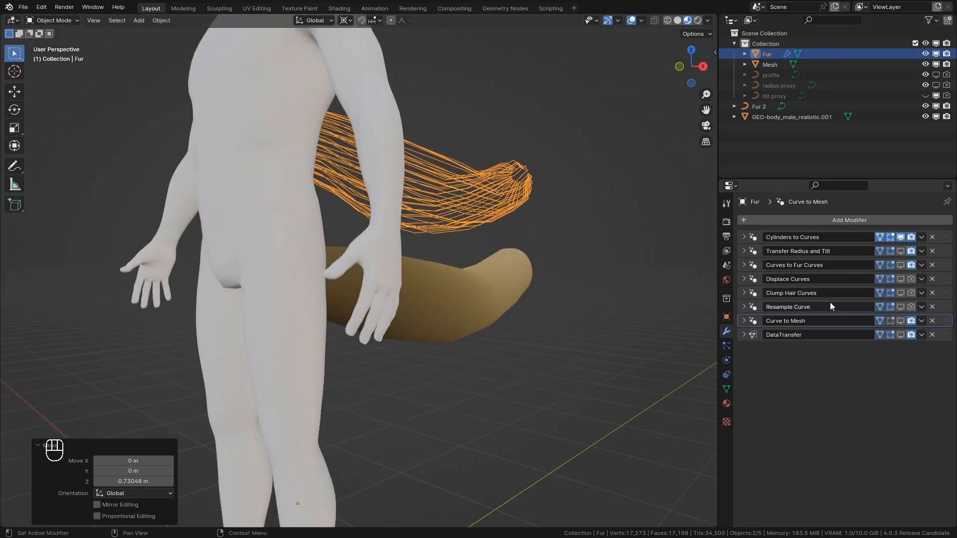
- Turn off viewport display of Cylinders to Curves, turn on Curves to Fur Curves, and look through the latter's settings
left_click(901, 238)
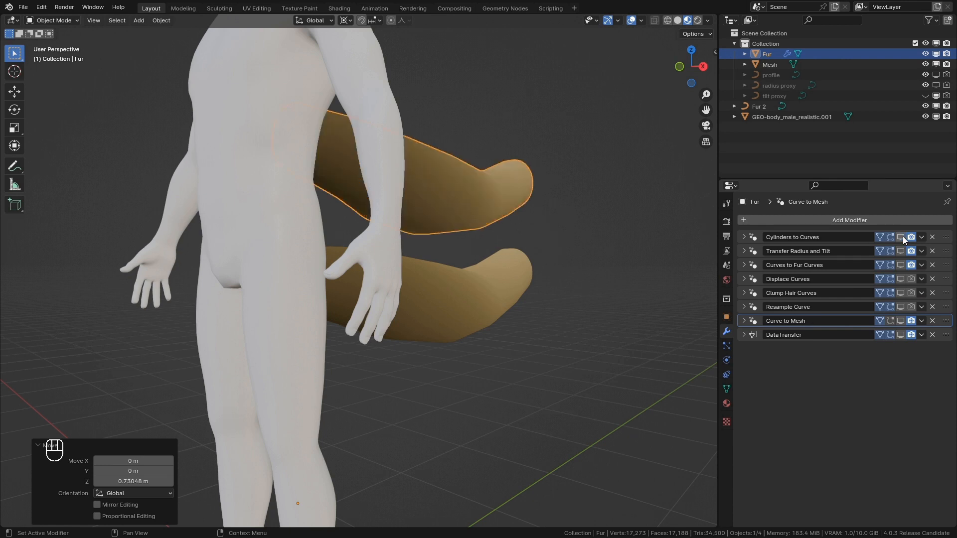
left_click(900, 265)
middle_click_drag(585, 234, 821, 254)
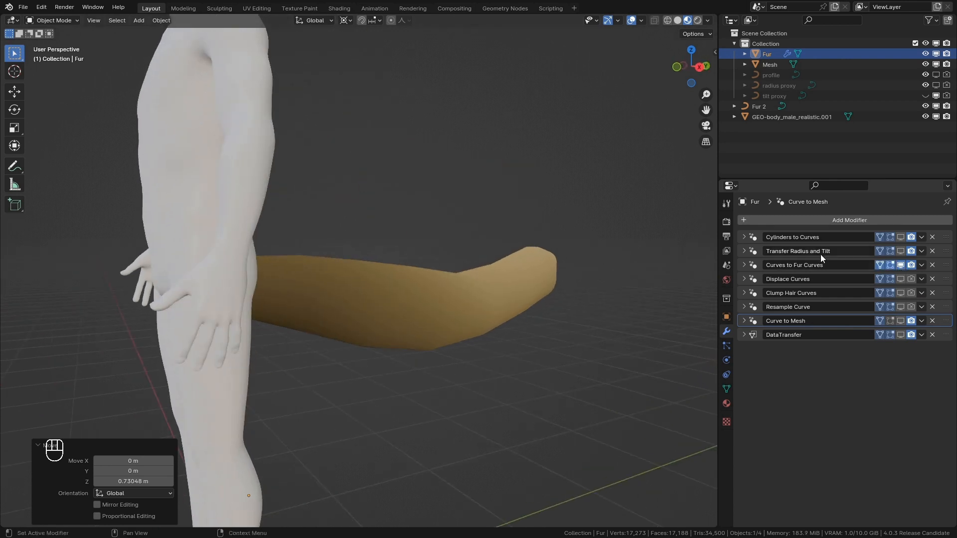
left_click(741, 267)
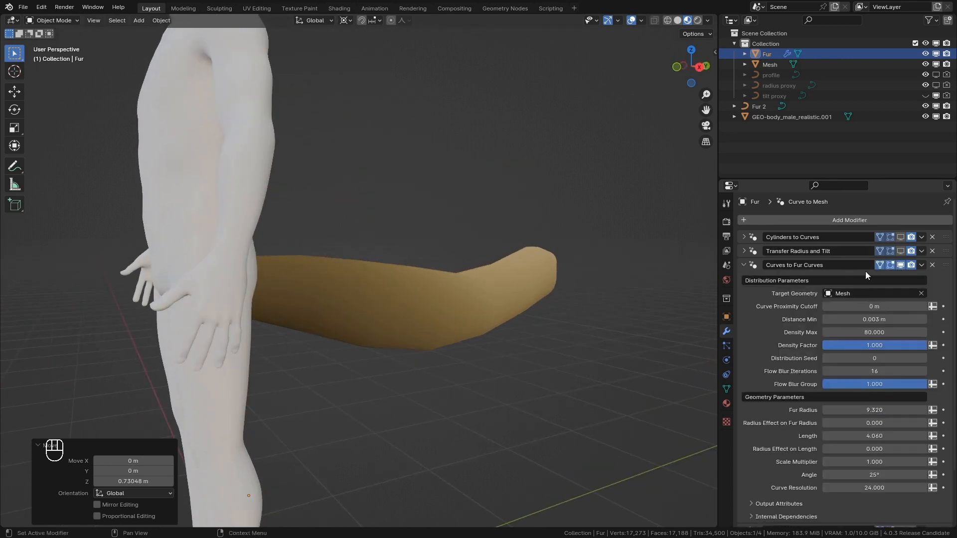
left_click(740, 265)
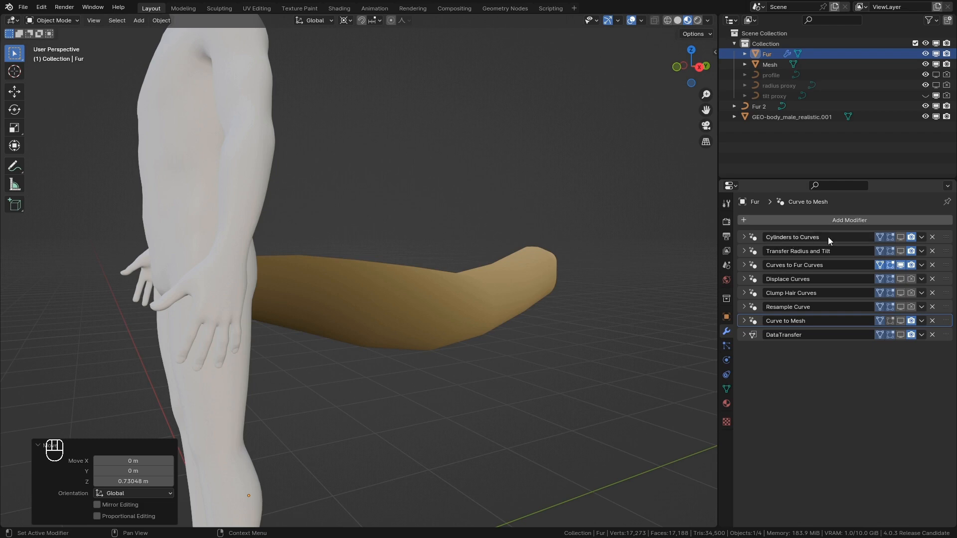
- Turn on viewport display of Cylinders to Curves to view the generated strands, and turn off Curves to Fur Curves
left_click(901, 237)
middle_click_drag(549, 260, 698, 269)
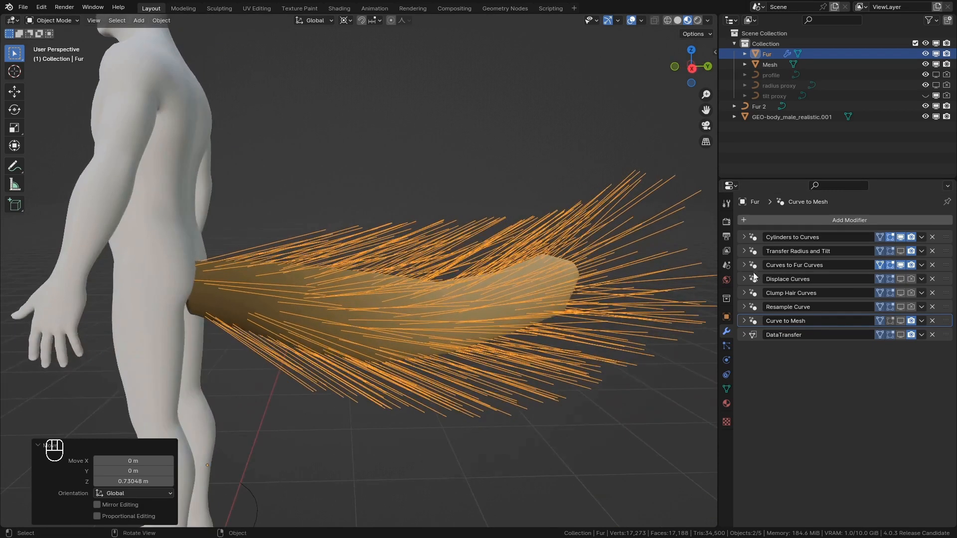
left_click(902, 264)
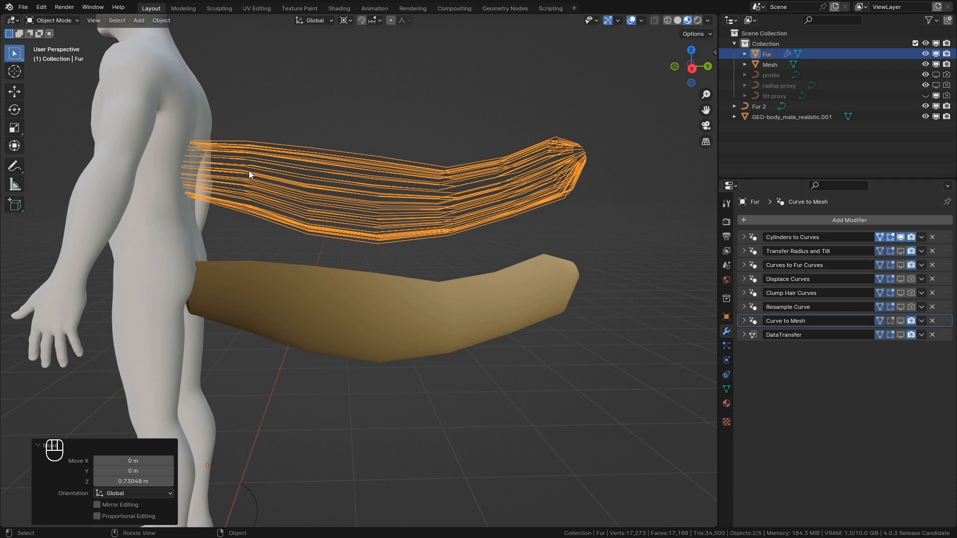
- Snap the Fur object back to the 3D cursor, turn on Curves to Fur Curves in the viewport and review its settings
middle_click_drag(250, 173, 278, 200)
middle_click_drag(389, 265, 429, 296)
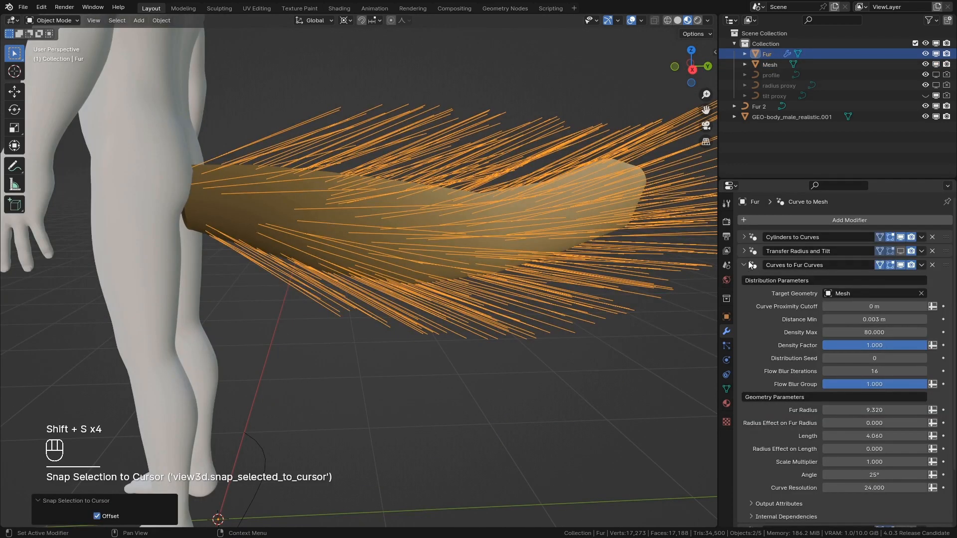
left_click(744, 264)
left_click(743, 266)
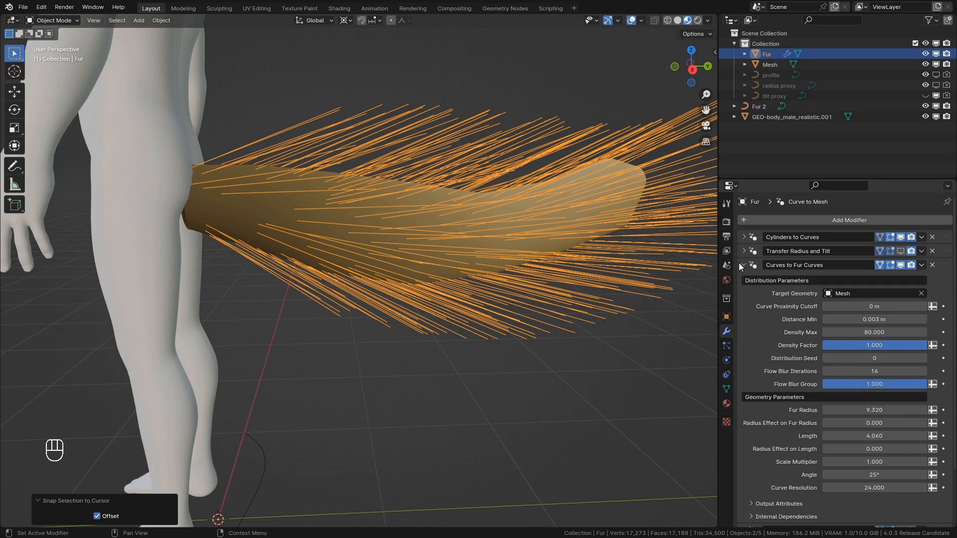
left_click(743, 265)
middle_click_drag(627, 270, 378, 158)
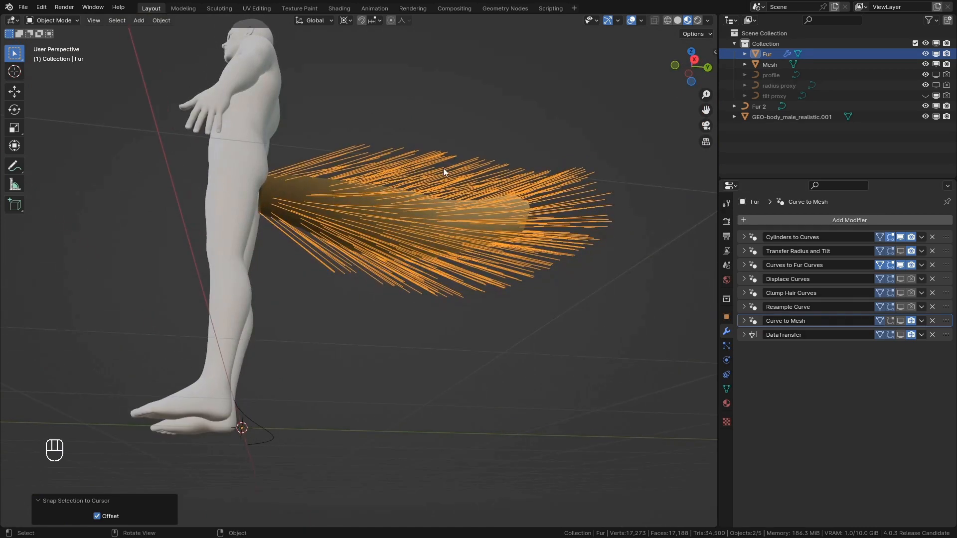
middle_click_drag(443, 172, 541, 150)
middle_click_drag(330, 209, 683, 247)
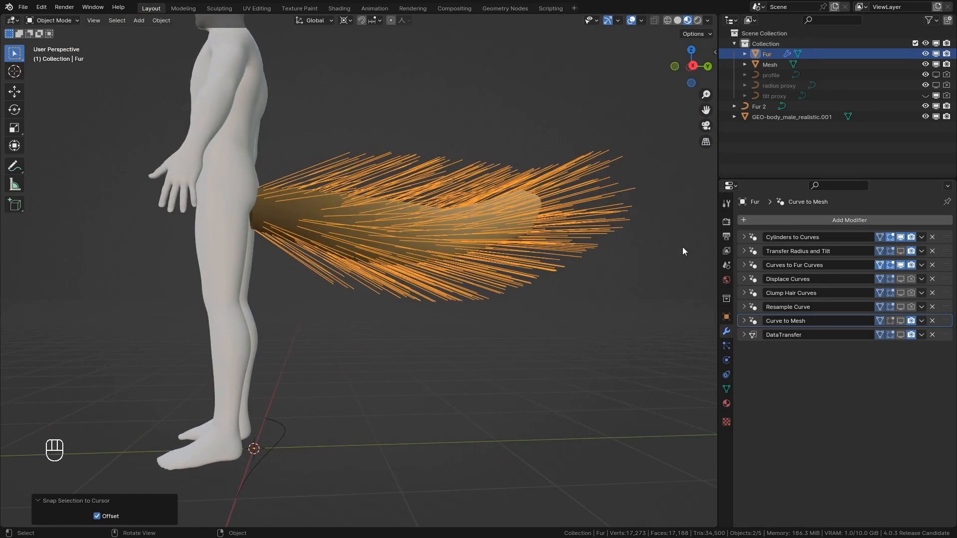
- Review the settings of Cylinders to Curves and turn on viewport display of Transfer Radius and Tilt
left_click(751, 238)
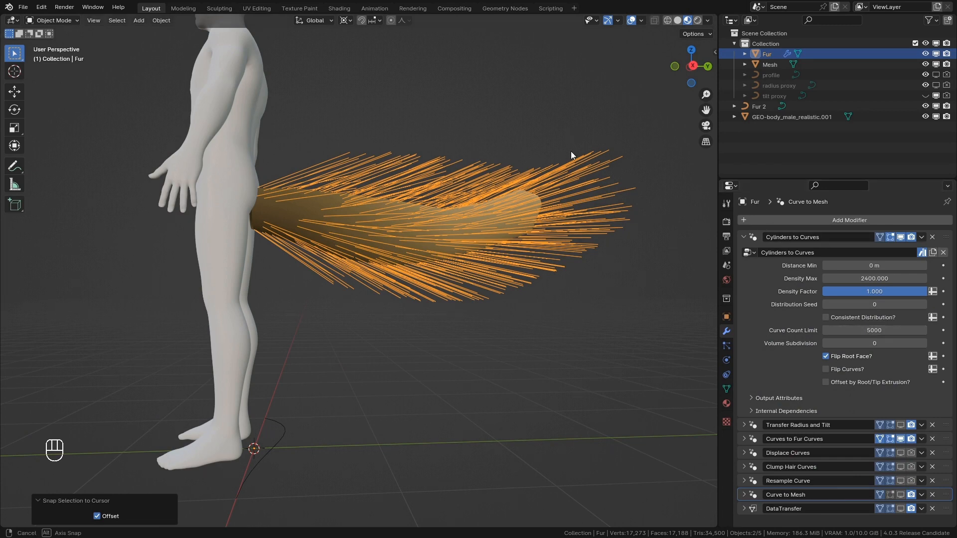
middle_click_drag(571, 151, 732, 250)
left_click(744, 236)
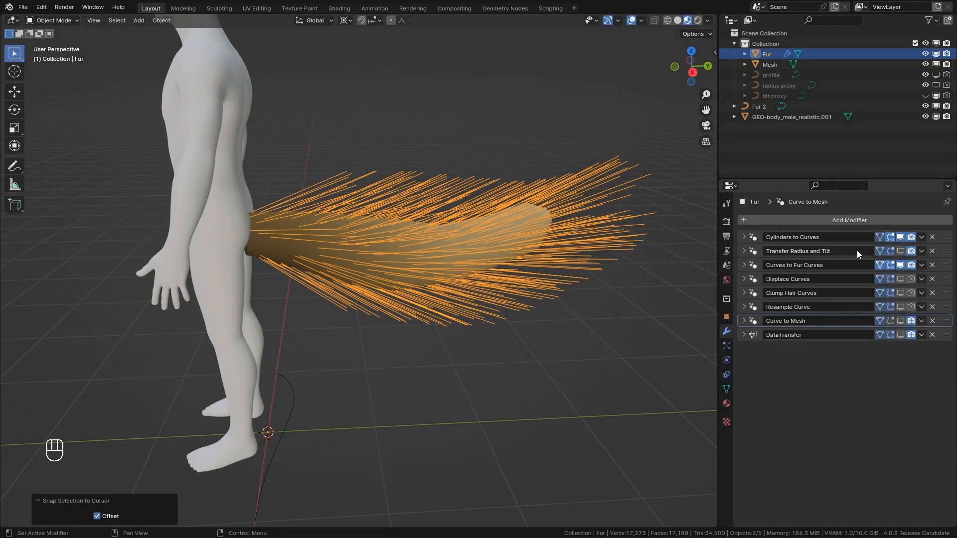
left_click(900, 251)
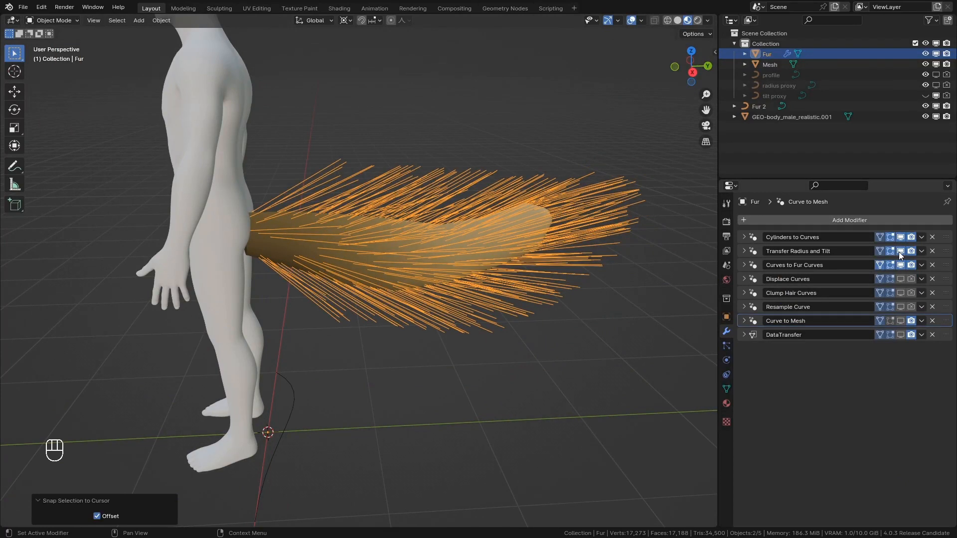
middle_click_drag(573, 299, 621, 229)
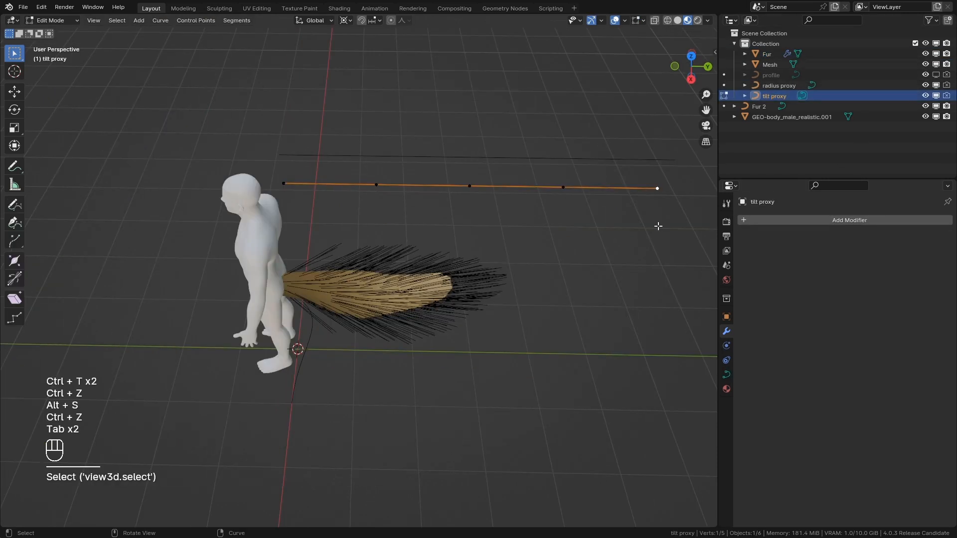
- Try tilting the tilt proxy curve's end point and scaling the radius of its end and middle points, undoing each change
key("ctrl+t")
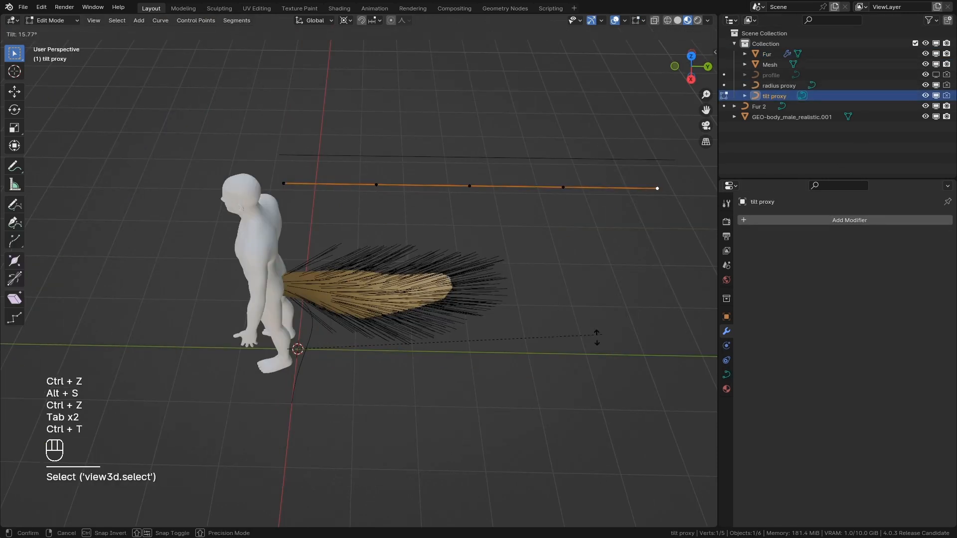
left_click(583, 335)
key("ctrl+z")
key("alt+s")
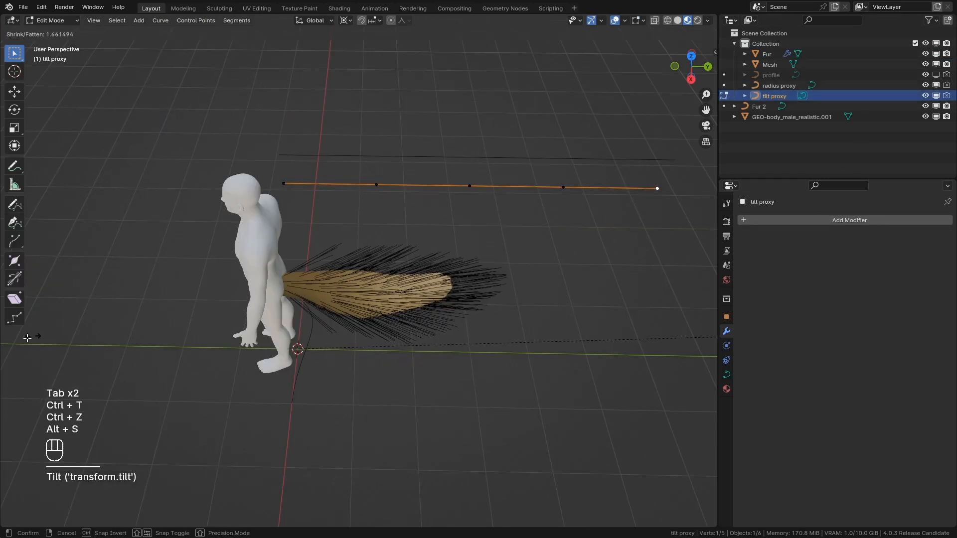
left_click(567, 315)
key("ctrl+z")
left_click(470, 186)
key("alt+s")
left_click(636, 298)
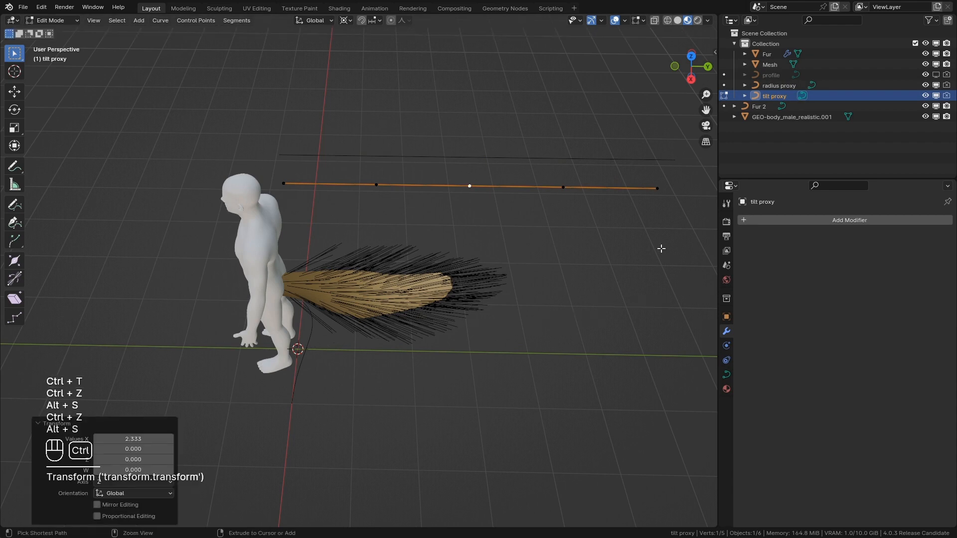
key("ctrl+z")
key("Tab")
- Select the Fur object and turn on viewport display of its Displace Curves modifier
left_click(526, 325)
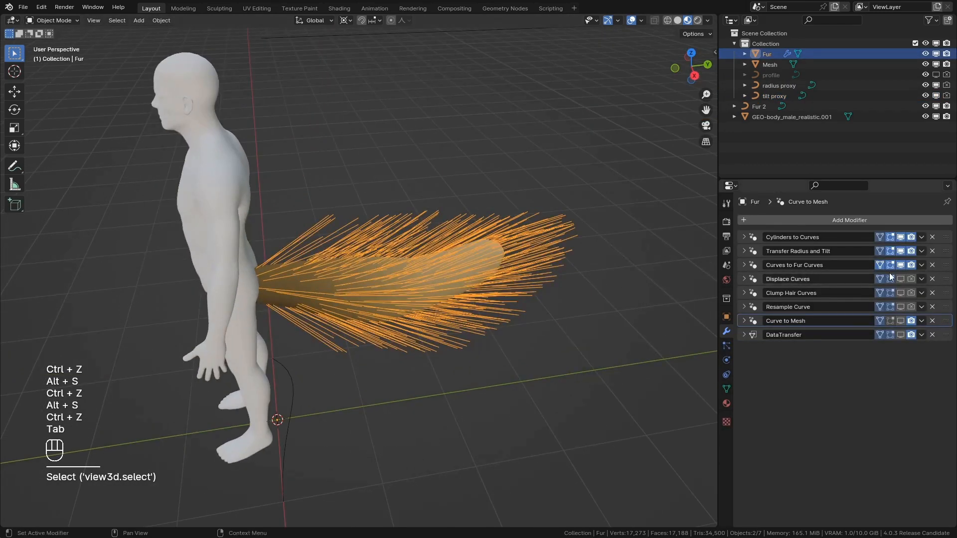
middle_click_drag(521, 265, 472, 249, "shift")
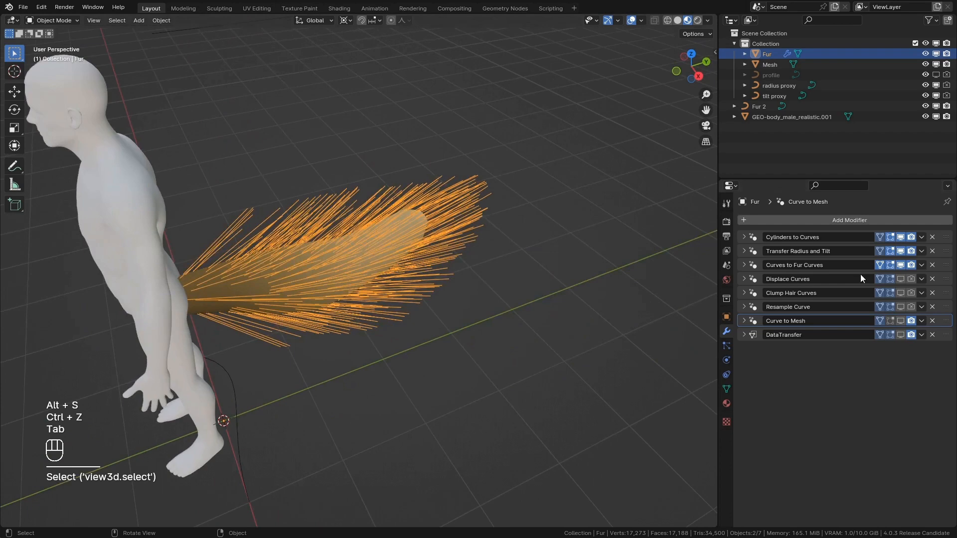
left_click(901, 279)
middle_click_drag(596, 240, 554, 280)
scroll(498, 275, "up", 1)
middle_click_drag(469, 269, 321, 273, "shift")
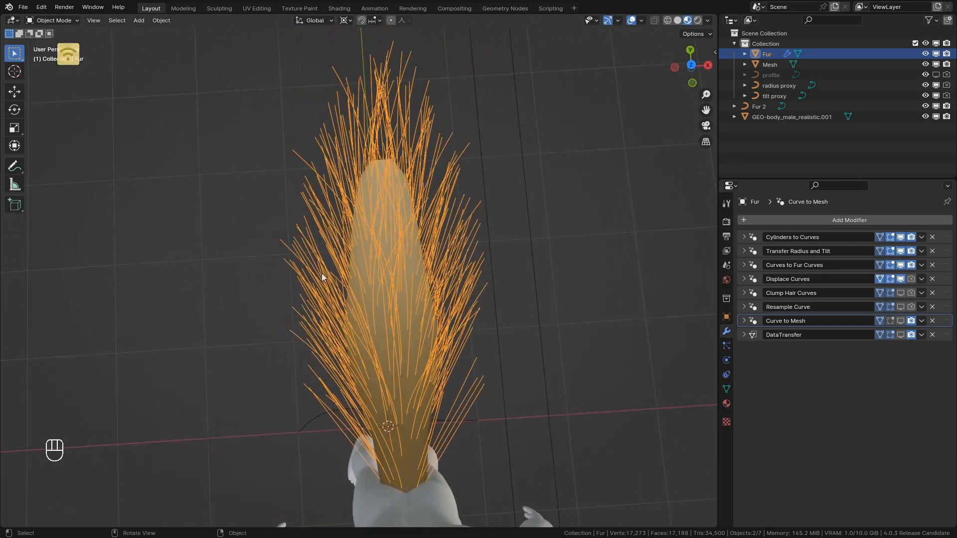
middle_click_drag(418, 184, 369, 94)
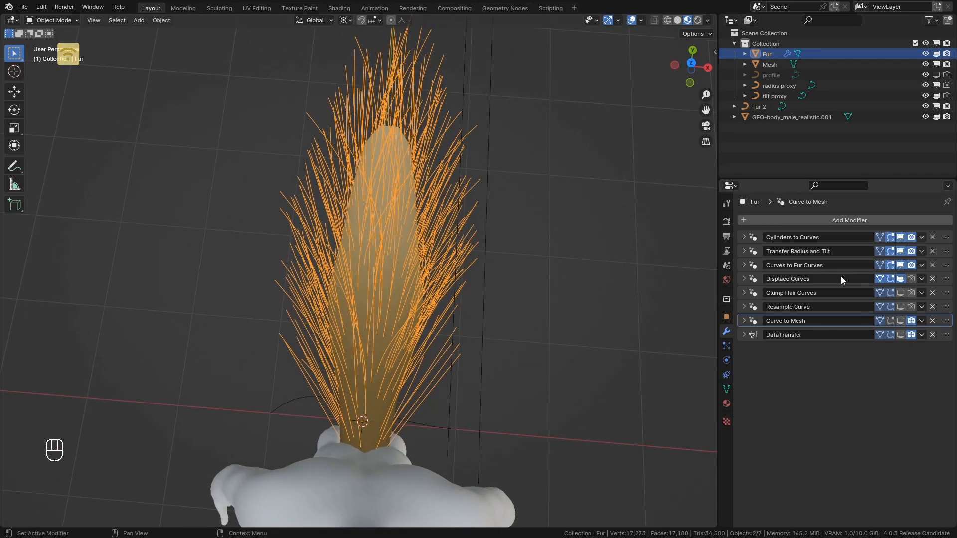
- Turn on viewport display of the Clump Hair Curves, Resample Curve and Curve to Mesh modifiers
left_click(901, 293)
middle_click_drag(573, 149, 299, 225)
scroll(344, 170, "up", 4)
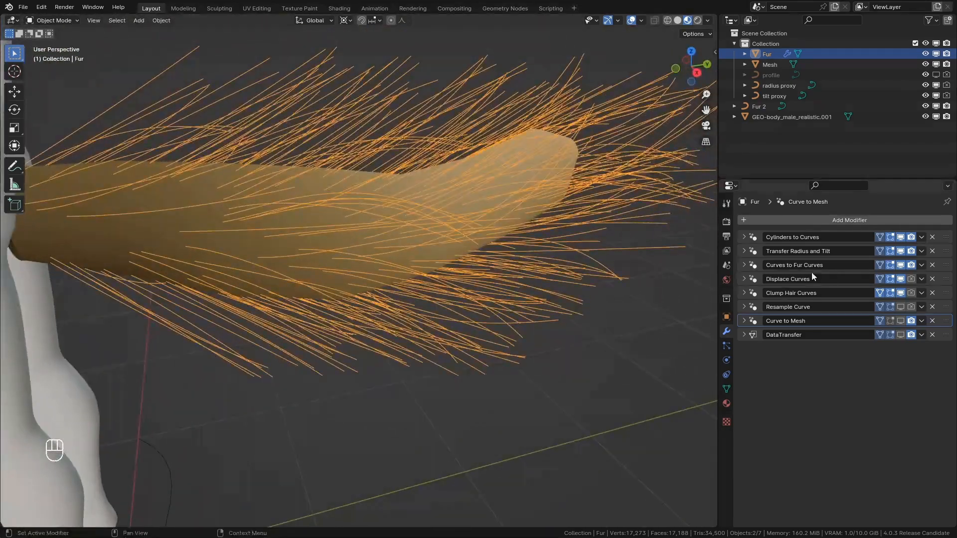
left_click(902, 320)
scroll(440, 217, "up", 5)
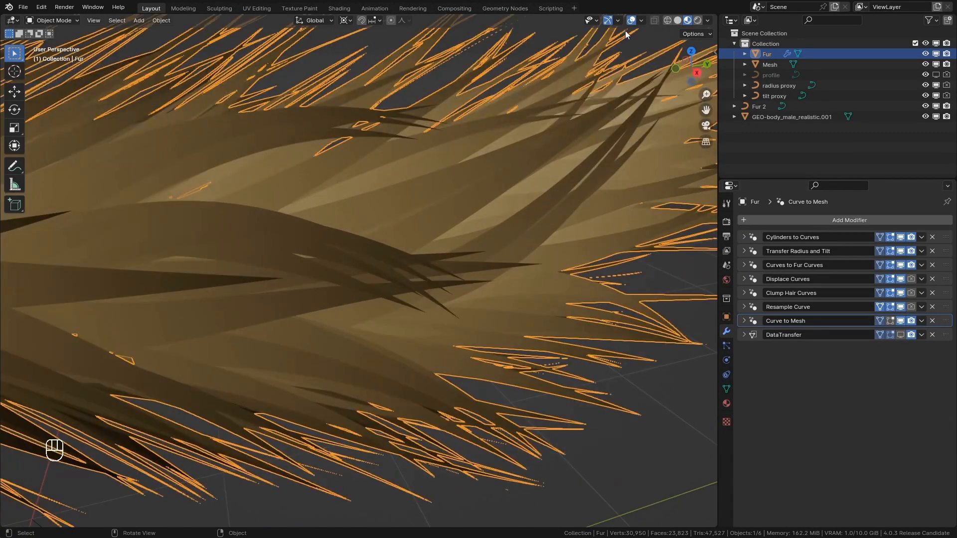
- Show wireframes in the viewport overlays and compare the fur with Curve to Mesh display off and on
left_click(642, 20)
left_click(578, 208)
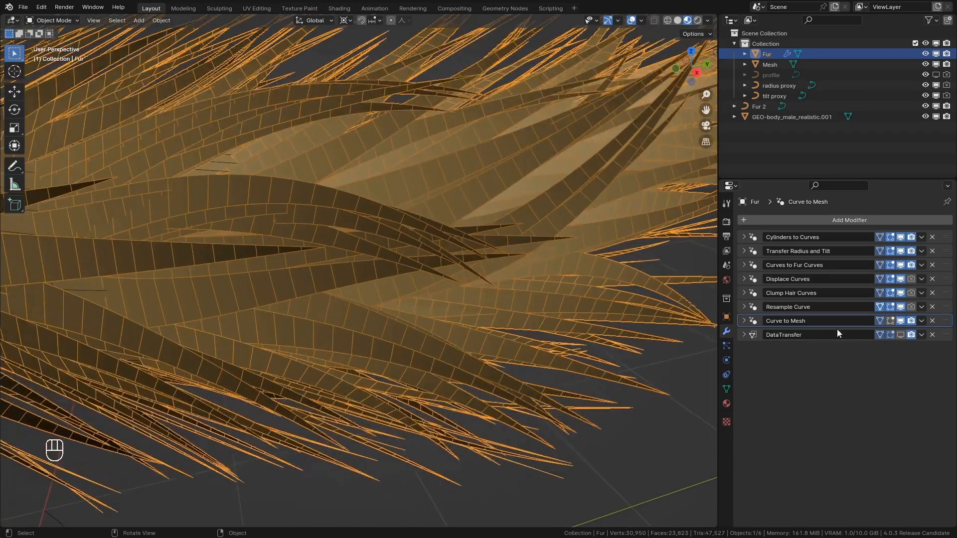
left_click(900, 322)
left_click(900, 321)
- Switch Resample Curve's viewport display off and on repeatedly to compare the density of the fur strand mesh
left_click(901, 309)
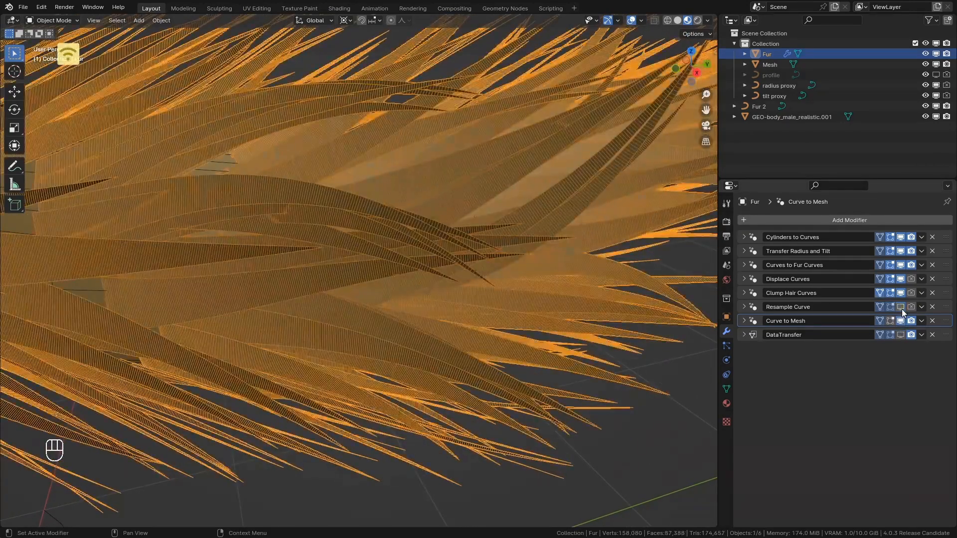
left_click(902, 309)
left_click(902, 309)
left_click(902, 309)
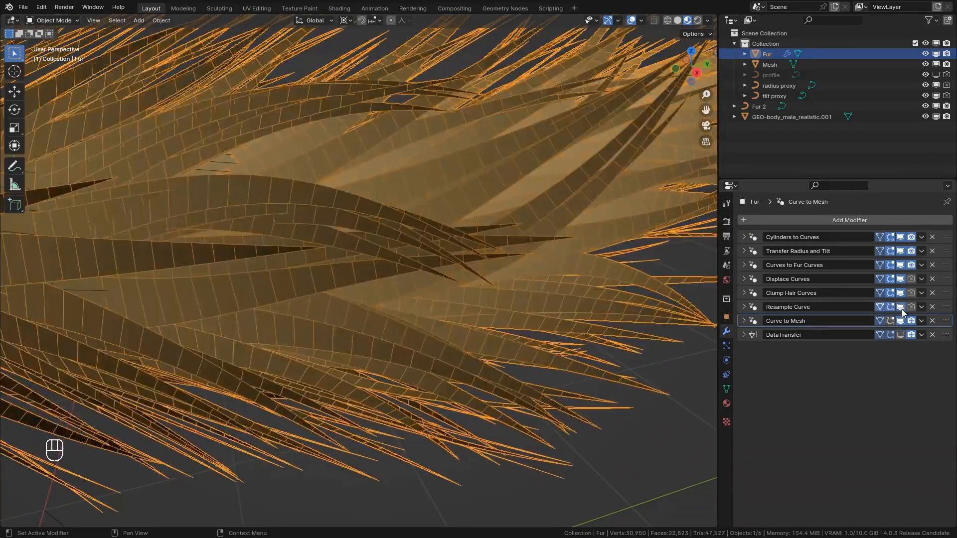
left_click(902, 309)
left_click(902, 309)
left_click(902, 309)
left_click(902, 309)
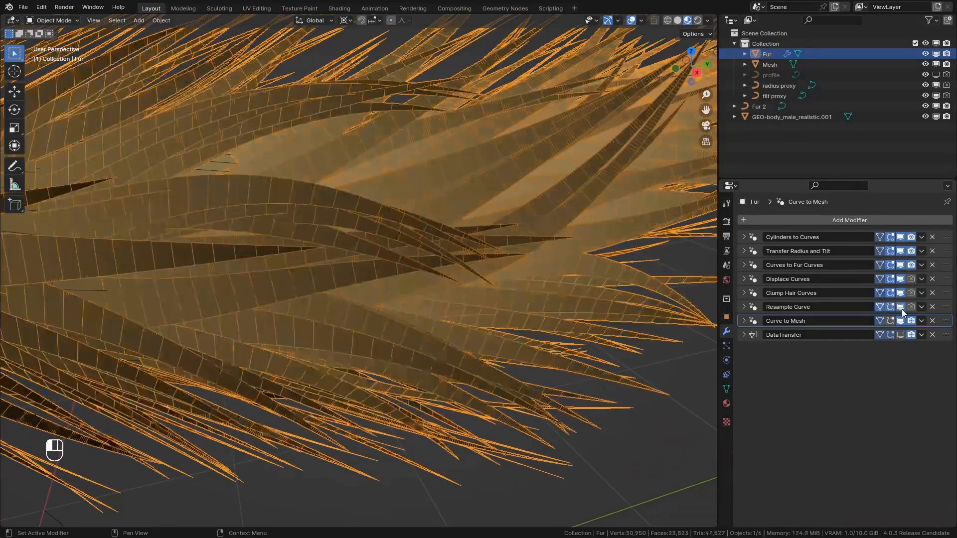
- Hide the viewport overlays and view the root of the fur tail where it meets the body
scroll(416, 248, "down", 2)
middle_click_drag(416, 243, 501, 202, "shift")
left_click(631, 20)
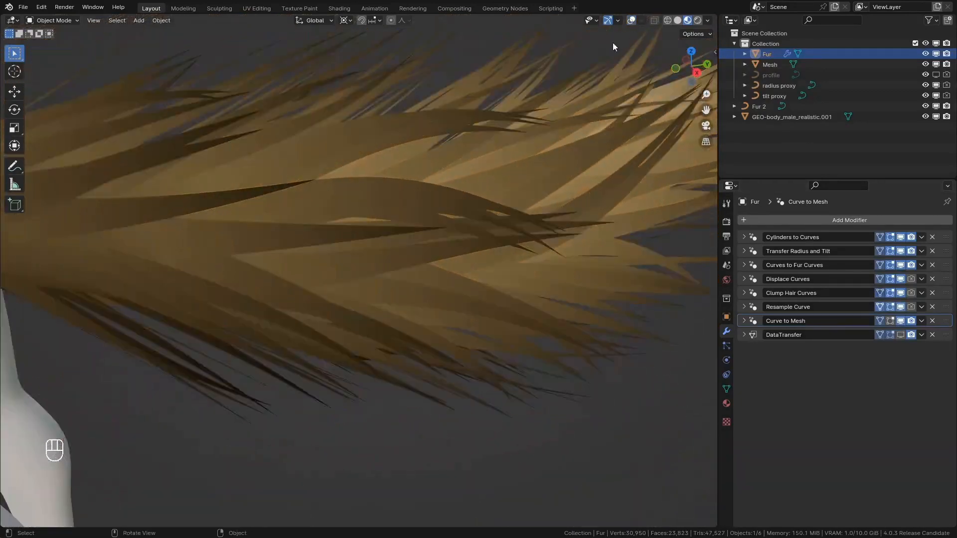
middle_click_drag(578, 149, 698, 150, "shift")
- Compare the fur's shading with DataTransfer's viewport display on and off, and open that modifier's settings
left_click(903, 336)
left_click(904, 336)
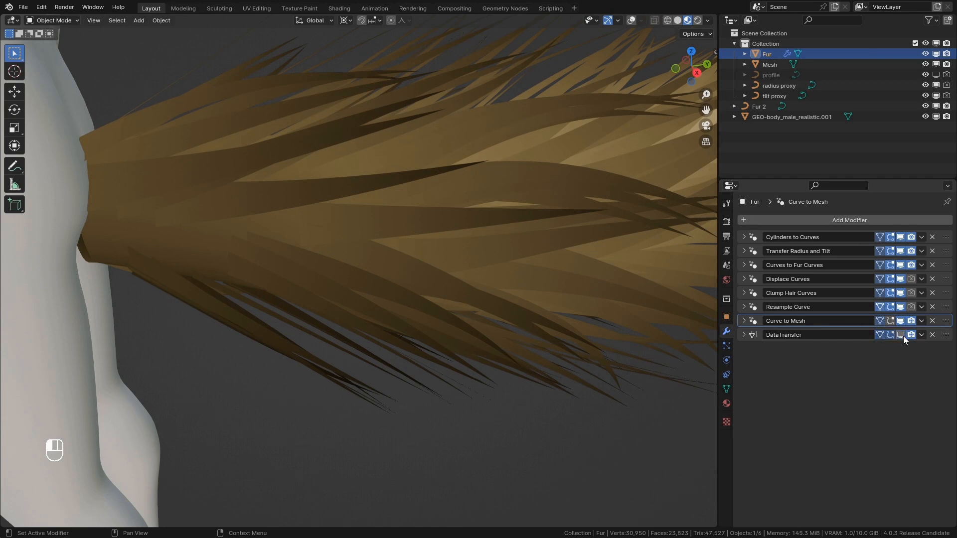
left_click(744, 335)
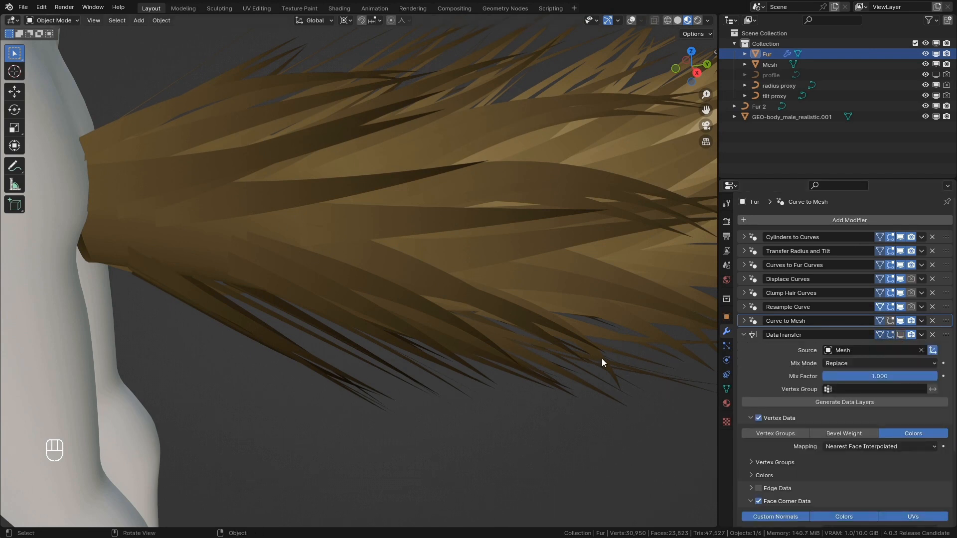
- Review DataTransfer's vertex, face corner and face data settings, and collapse that modifier
scroll(791, 364, "down", 3)
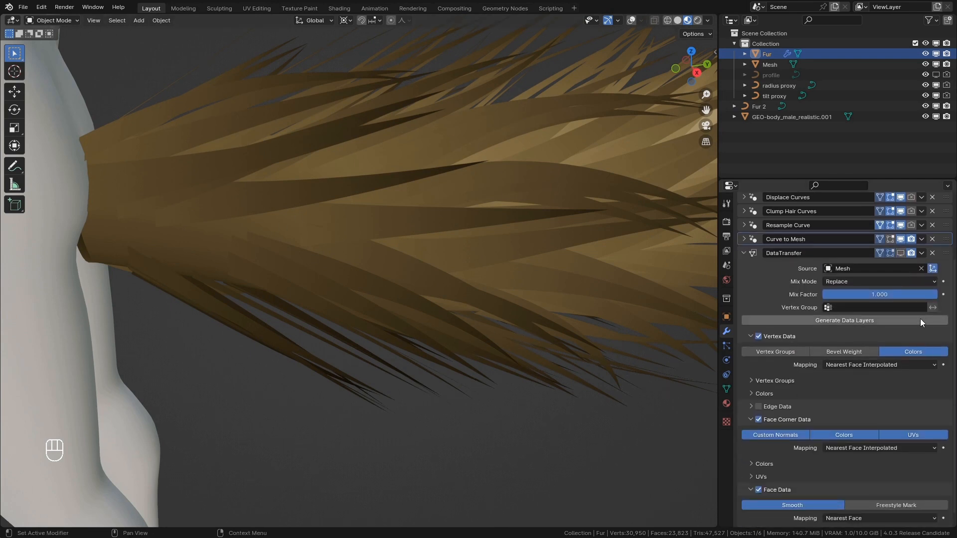
scroll(697, 259, "down", 3)
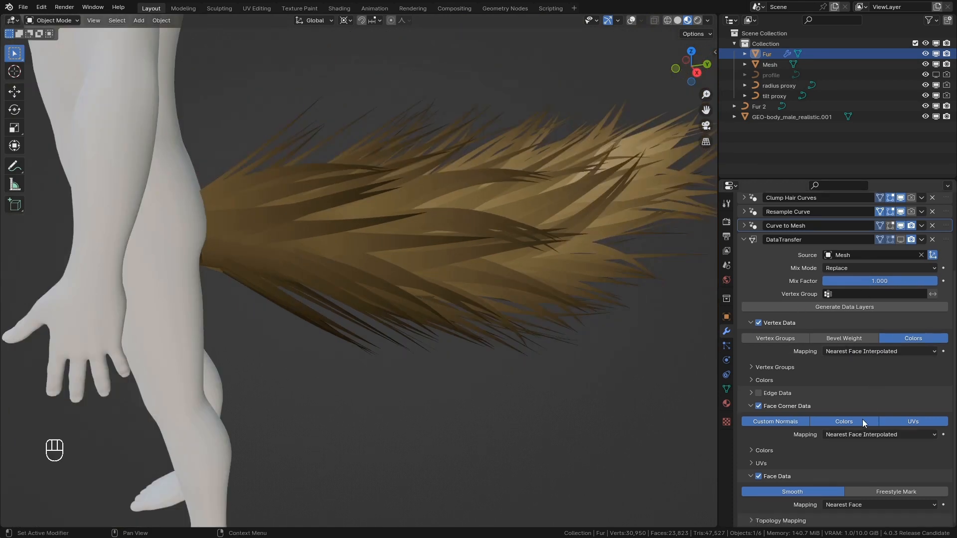
scroll(781, 337, "up", 4)
left_click(745, 323)
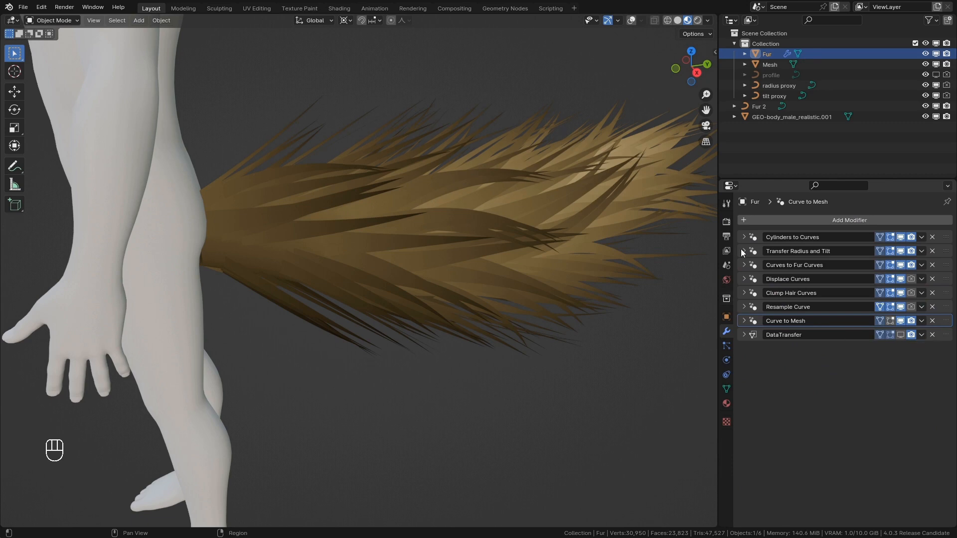
- Show the viewport overlays again and turn off their wireframe display
left_click(631, 21)
scroll(447, 235, "down", 2)
middle_click_drag(447, 235, 511, 190, "shift")
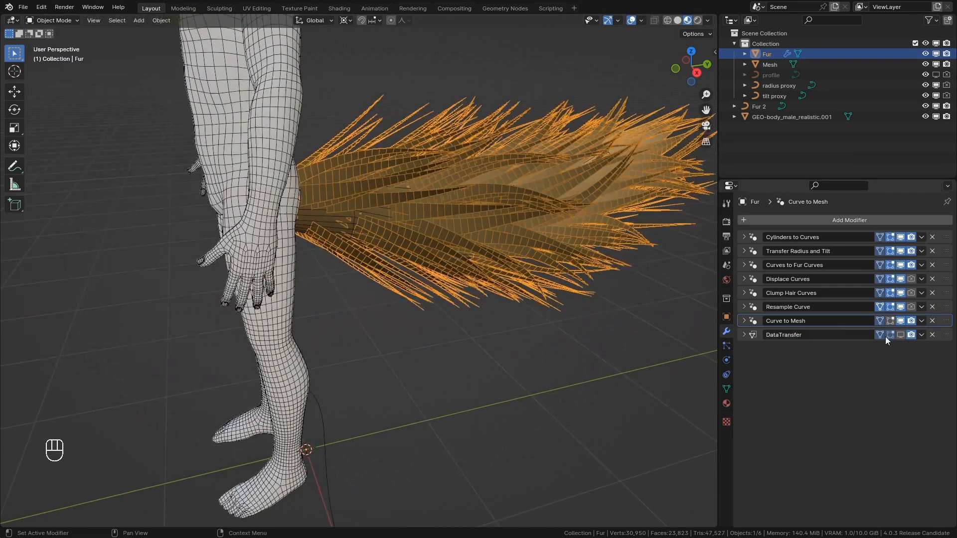
middle_click_drag(566, 285, 529, 286)
middle_click_drag(492, 224, 531, 259, "shift")
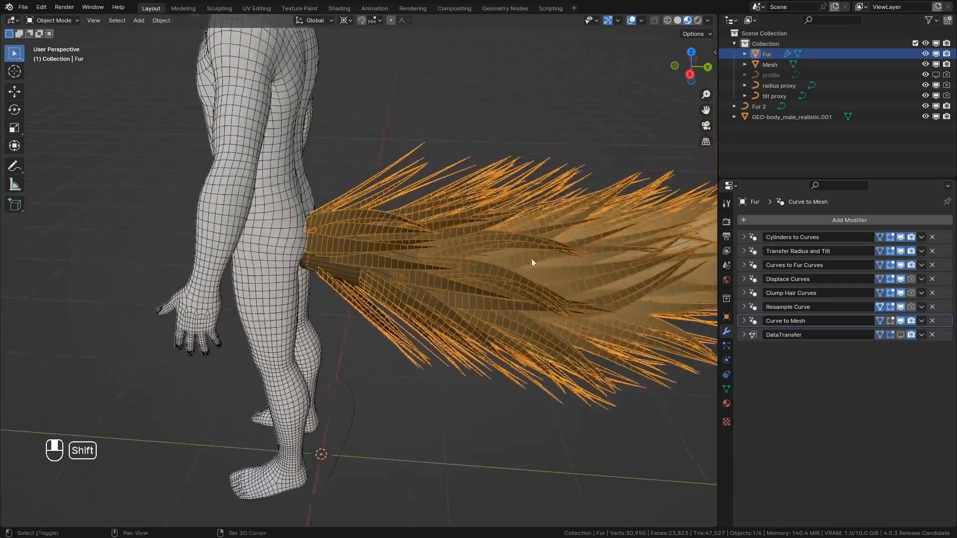
left_click(641, 22)
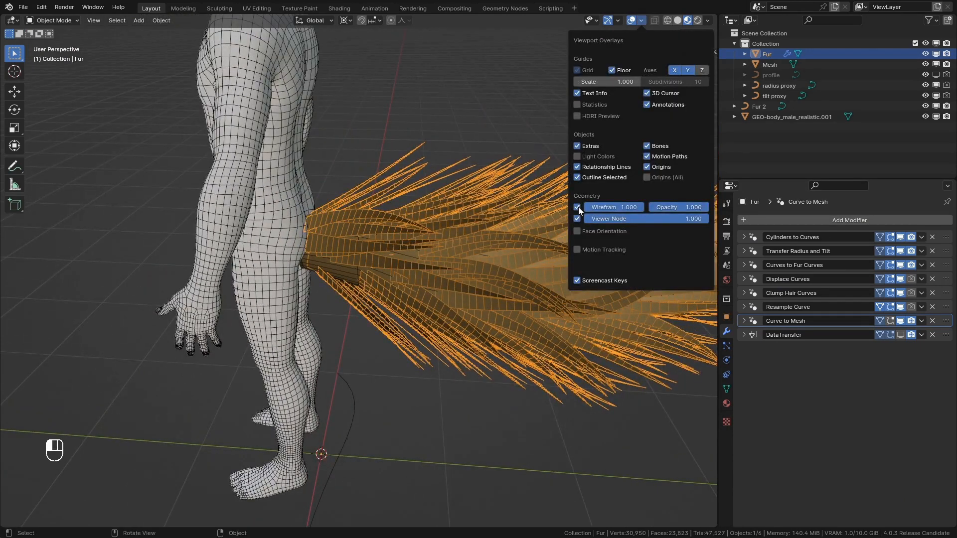
left_click(577, 207)
middle_click_drag(438, 226, 406, 300)
middle_click_drag(590, 263, 470, 207)
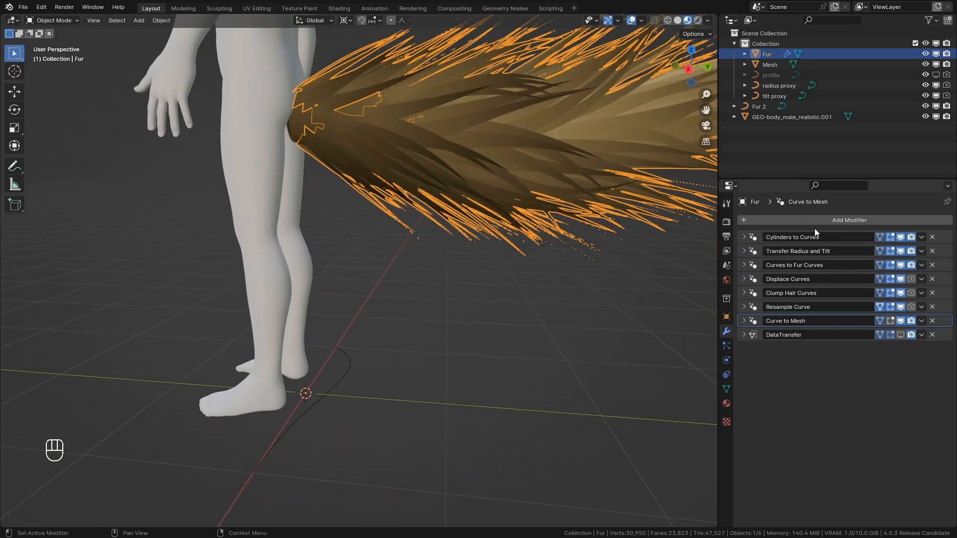
middle_click_drag(581, 258, 556, 305, "shift")
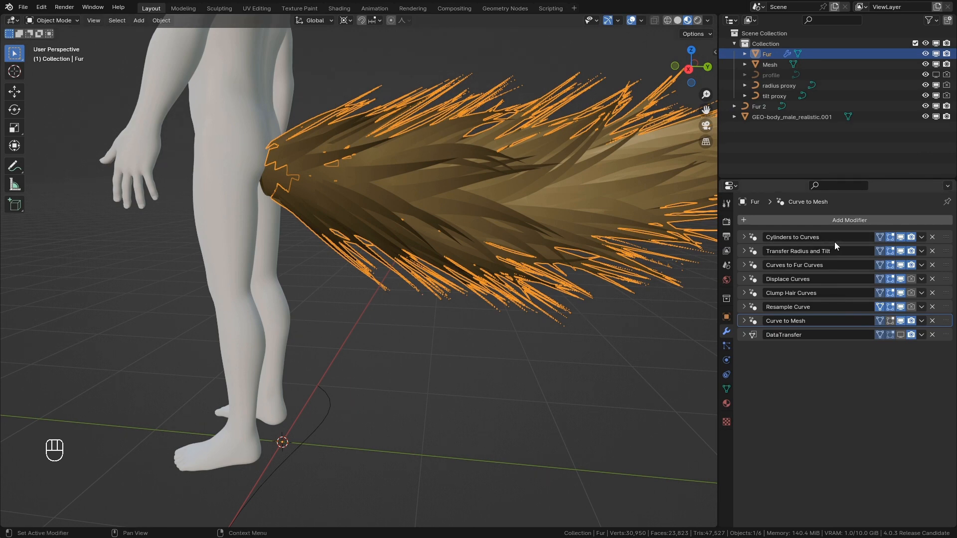
- Delete the existing curve geometry of Fur 2 in Edit Mode
left_click(329, 415)
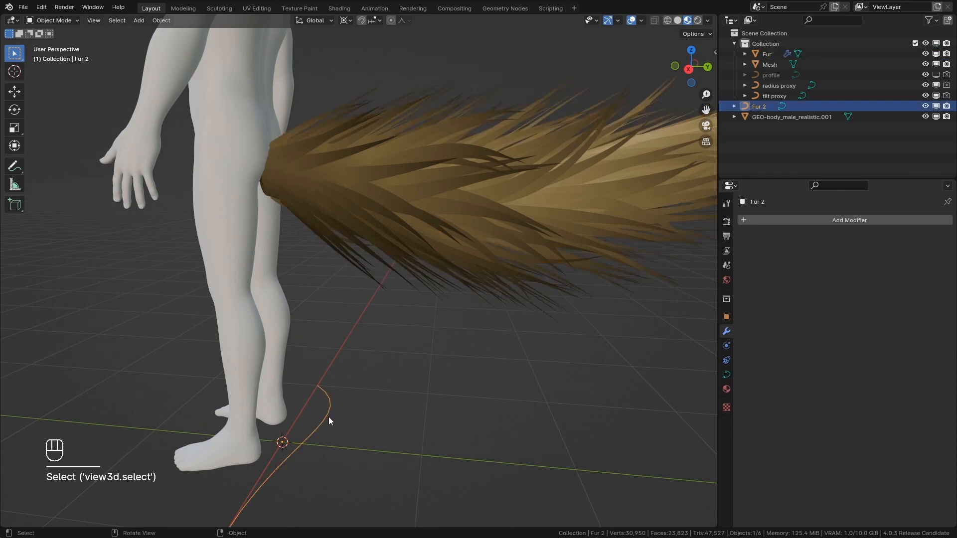
key("Tab")
middle_click_drag(306, 302, 312, 342, "shift")
key("x")
left_click(312, 342)
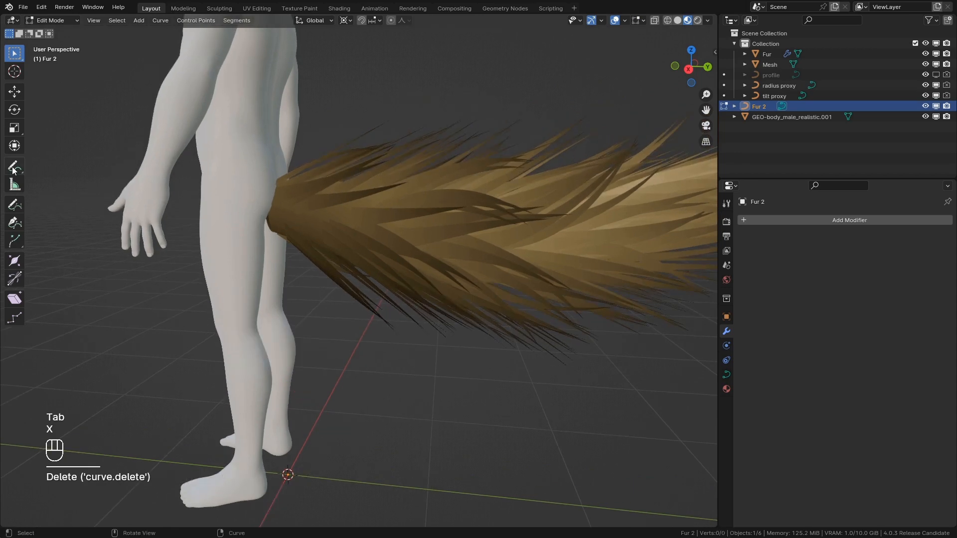
- Draw two short freehand strokes in Fur 2 on the body's arm with the Draw tool, using Surface depth, and return to Object Mode
left_click(16, 199)
left_click(94, 34)
middle_click_drag(224, 132, 184, 155)
left_click_drag(180, 149, 146, 211)
middle_click_drag(239, 234, 350, 250)
key("Tab")
- Select the fur tail and check which target curve Transfer Radius and Tilt uses
left_click(573, 319)
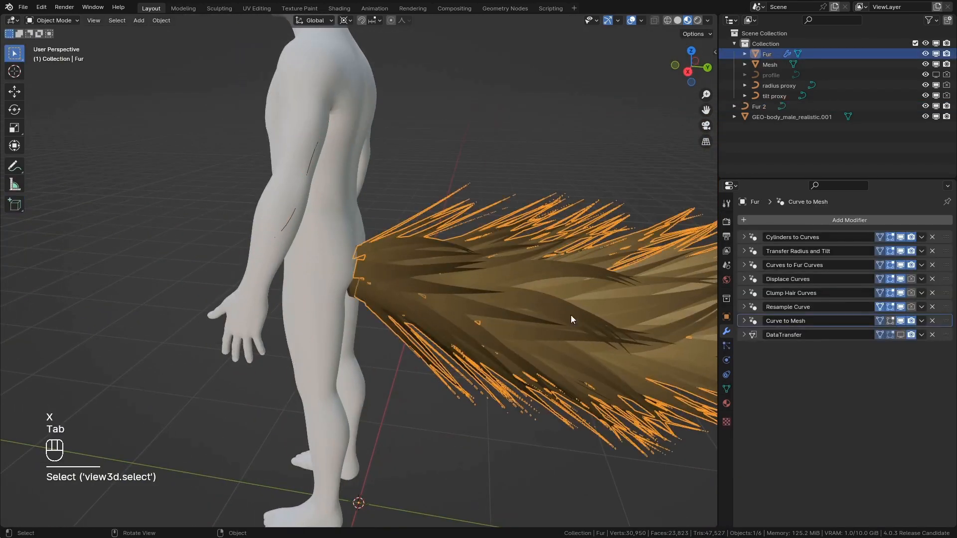
left_click(750, 253)
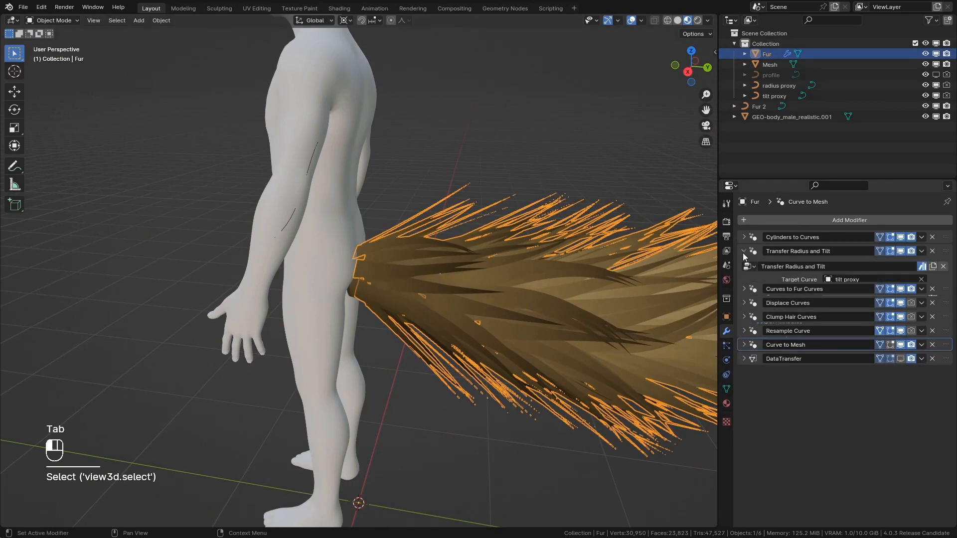
left_click(750, 253)
middle_click_drag(309, 225, 242, 220)
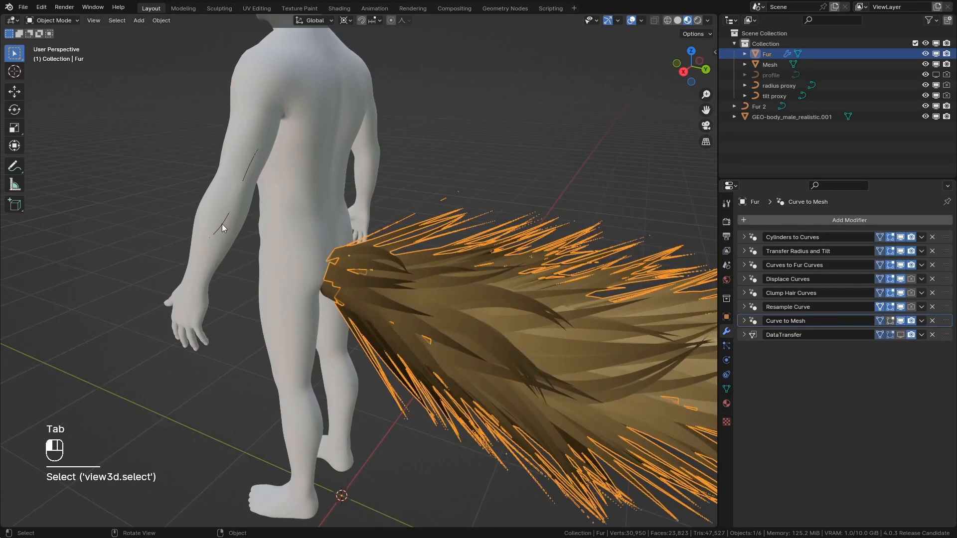
- Try drawing another stroke beside the forearm in Fur 2's Edit Mode
left_click(223, 223)
key("Tab")
key("Tab")
left_click(222, 222)
left_click(222, 223)
key("Tab")
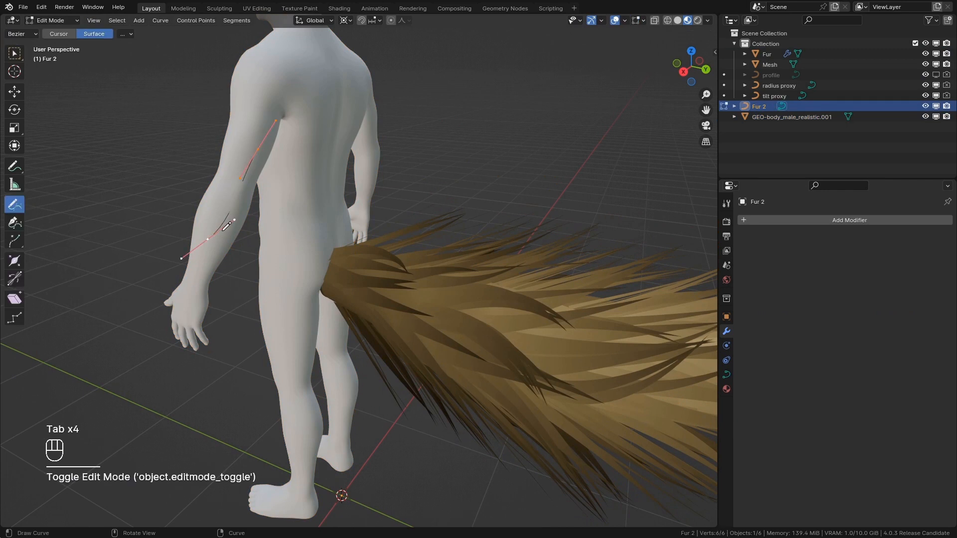
left_click_drag(226, 226, 269, 254)
key("ctrl+z")
- Try scaling the radius and changing the tilt of Fur 2's curve points, and return to Object Mode
key("alt+s")
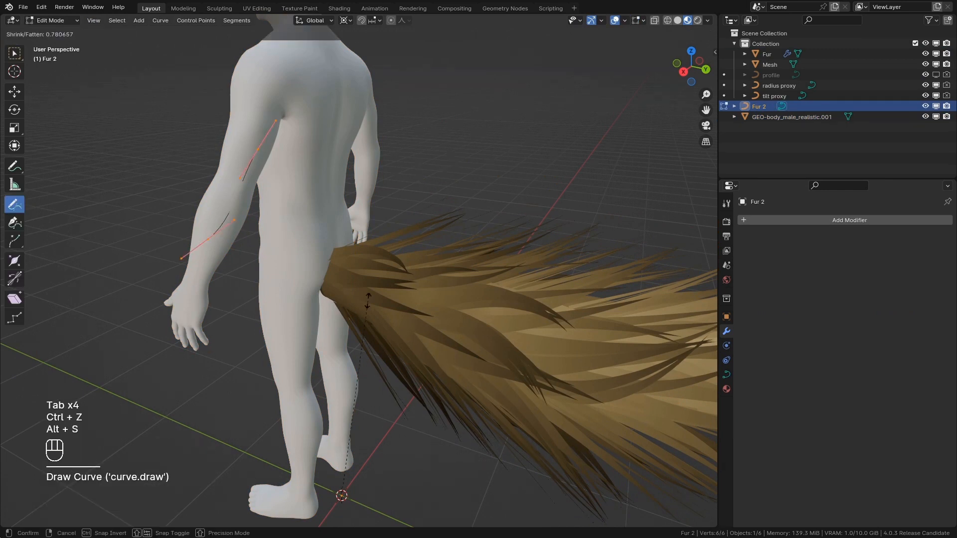
key("ctrl+z")
key("ctrl+t")
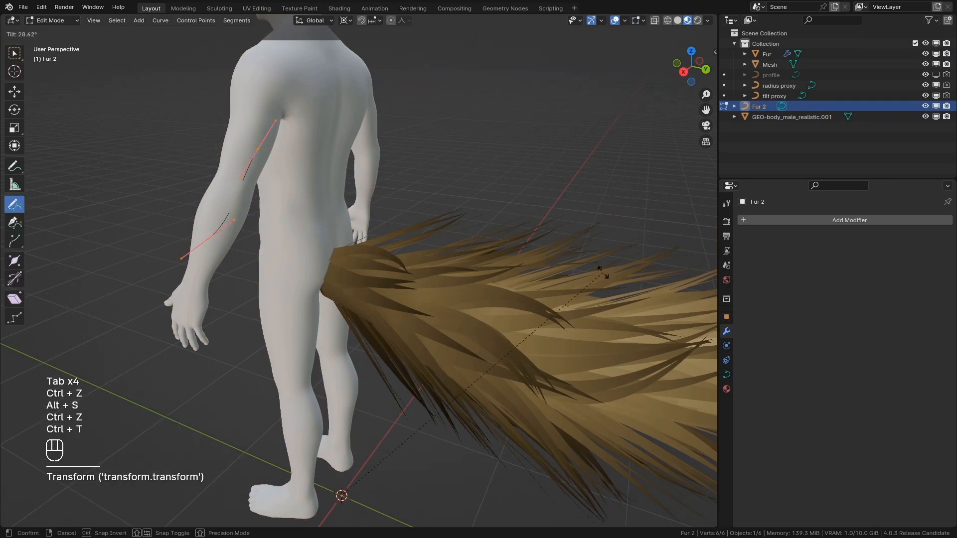
left_click(603, 272)
key("ctrl+z")
key("Tab")
- Select the fur tail and turn the wireframe overlay on
left_click(514, 242)
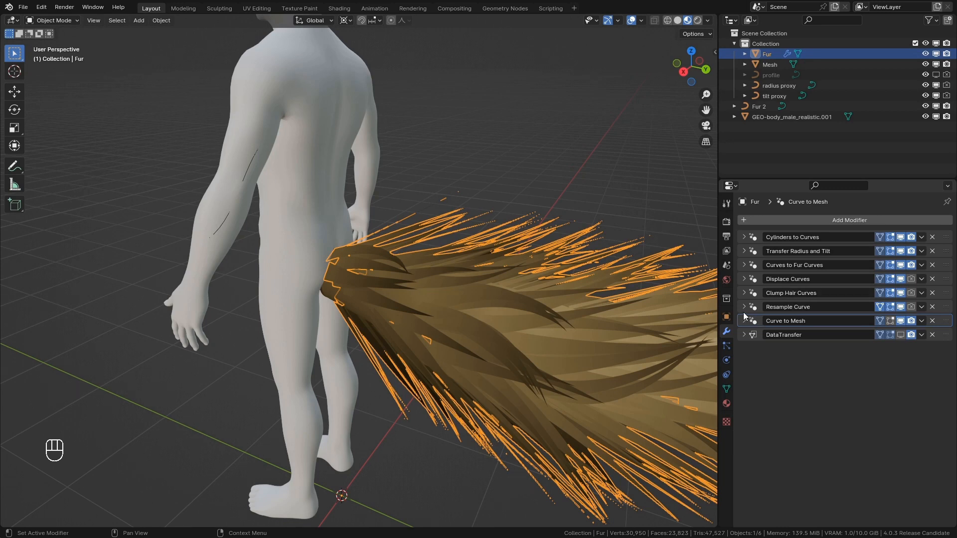
middle_click_drag(708, 319, 592, 304)
middle_click(573, 312, "alt")
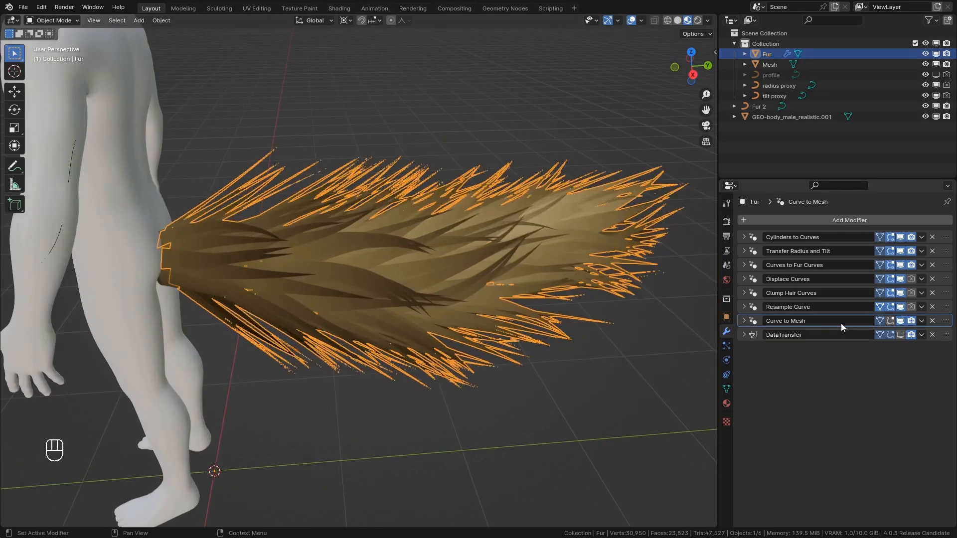
left_click(643, 20)
left_click(577, 206)
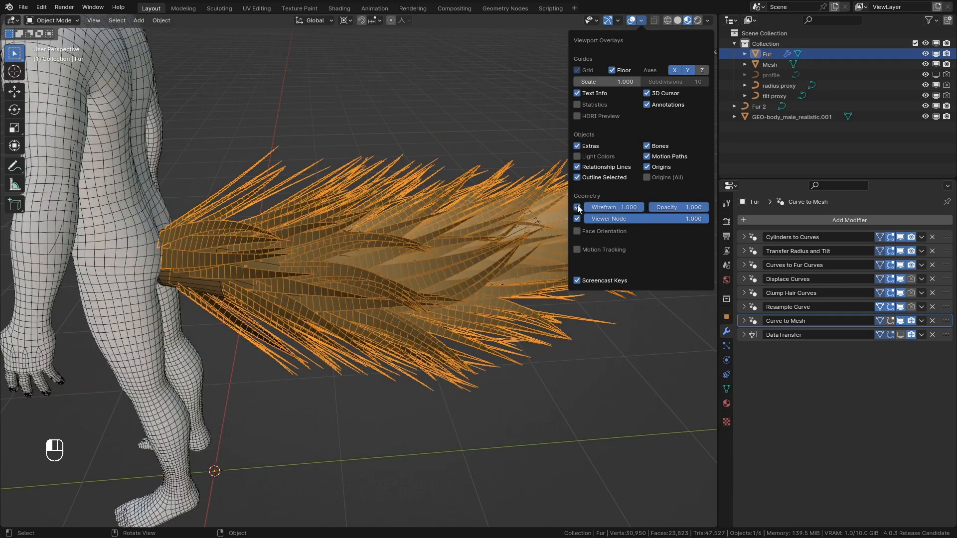
middle_click_drag(372, 253, 388, 254)
scroll(388, 254, "up", 3)
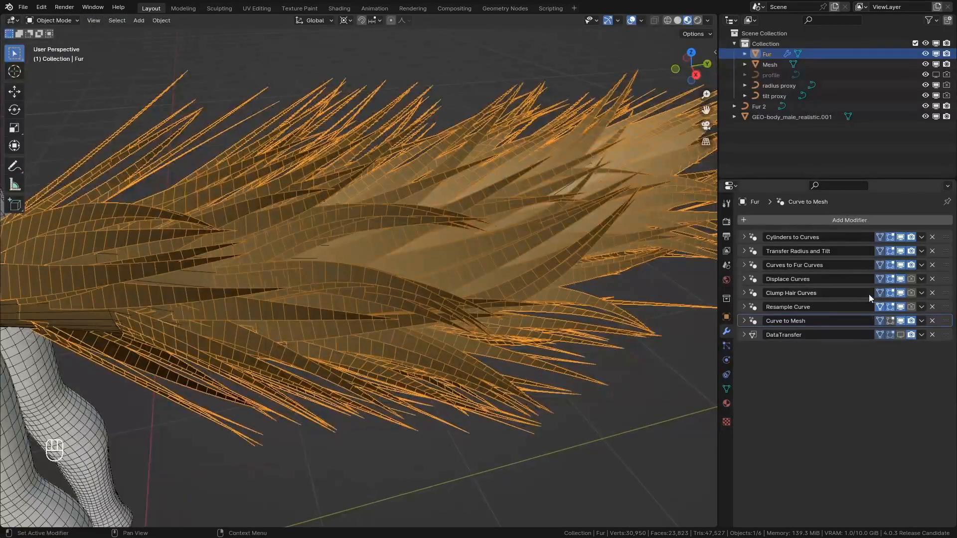
- Compare the tail's strands with Clump Hair Curves' viewport display off and on while checking Resample Curve
left_click(901, 307)
left_click(900, 293)
left_click(902, 305)
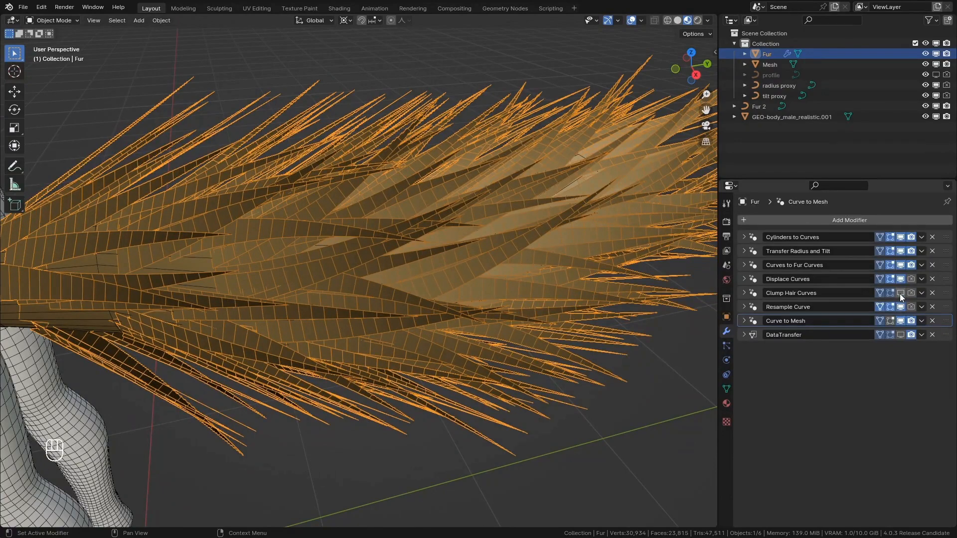
scroll(490, 244, "up", 2)
left_click(904, 294)
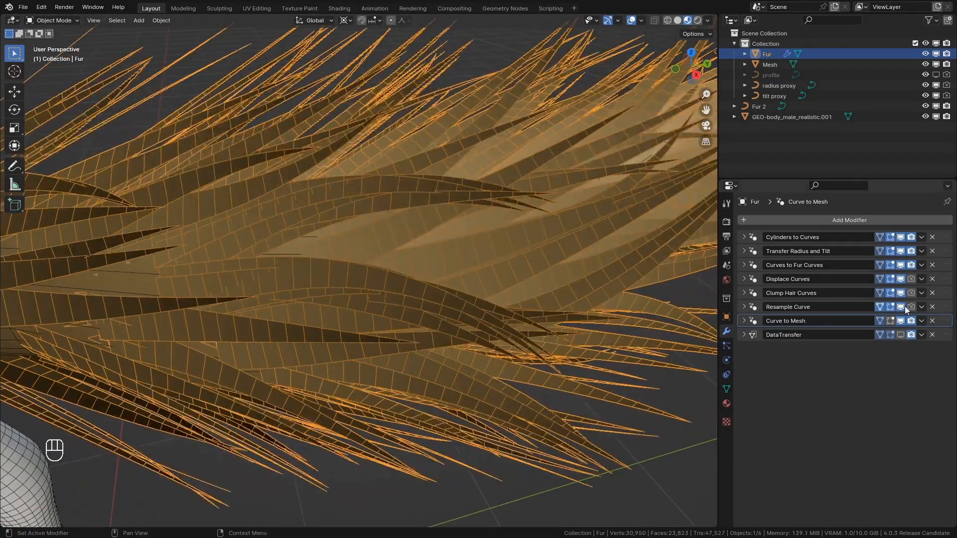
- Turn off the viewport display of Clump Hair Curves and Resample Curve, toggling Resample Curve to compare the strand density
left_click(903, 307)
left_click(900, 294)
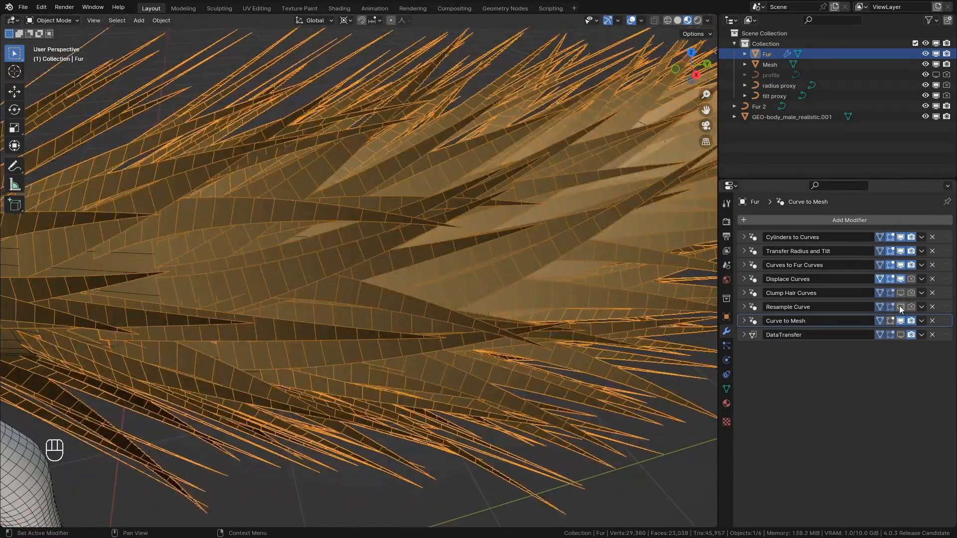
left_click(901, 307)
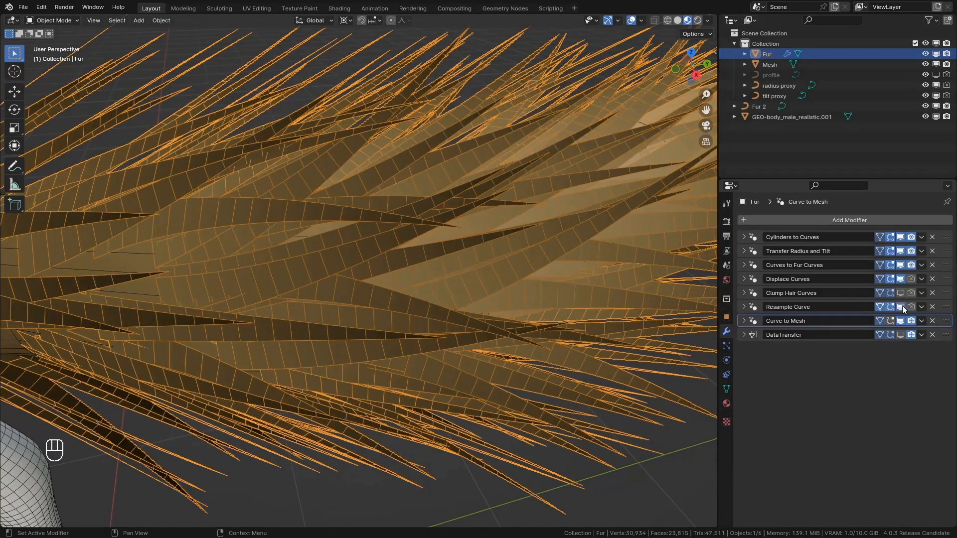
left_click(903, 306)
left_click(902, 306)
left_click(902, 307)
- Select Fur 2 with Fur as the active object and copy Fur's Curves to Fur Curves and Curve to Mesh modifiers to it
scroll(308, 216, "down", 6)
middle_click_drag(308, 216, 379, 184, "shift")
middle_click_drag(379, 184, 387, 304)
scroll(324, 182, "up", 2)
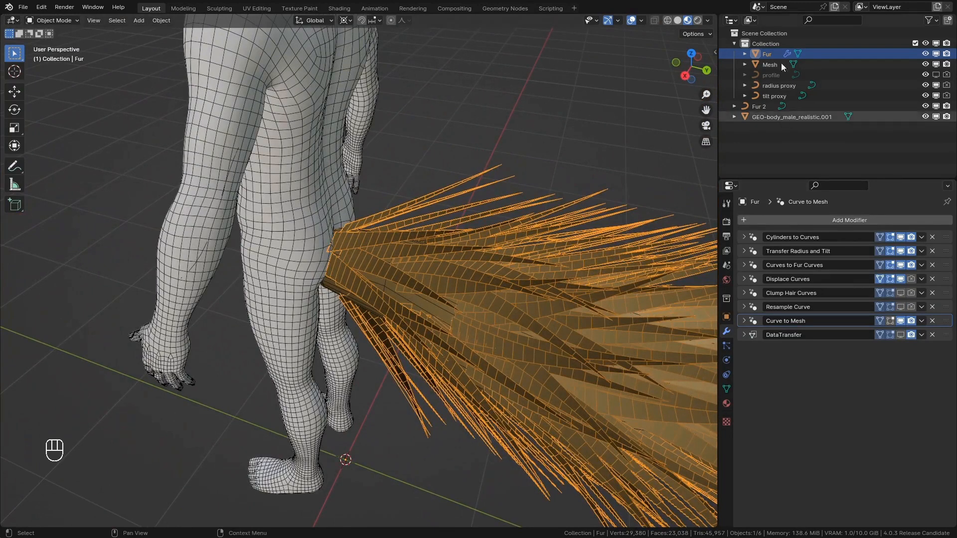
left_click(756, 108, "ctrl")
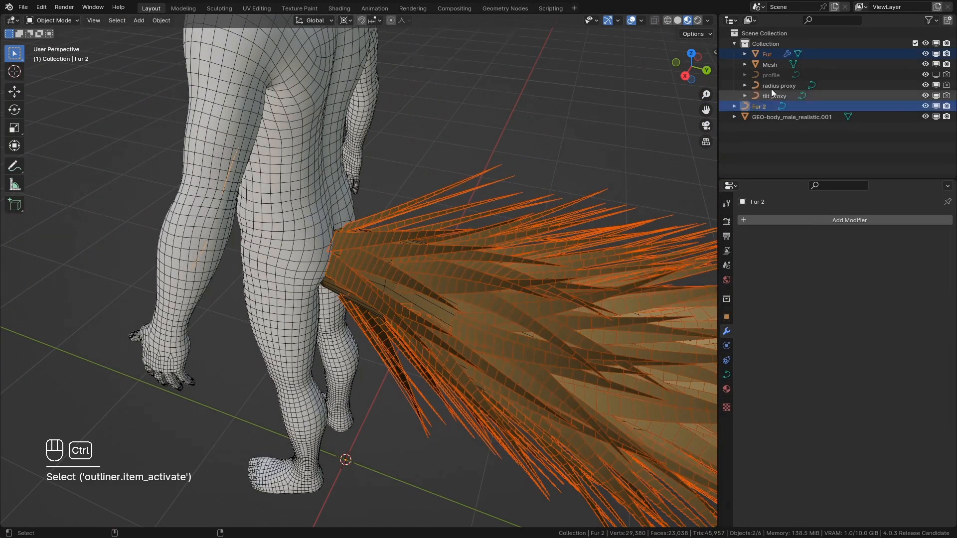
left_click(775, 56, "ctrl")
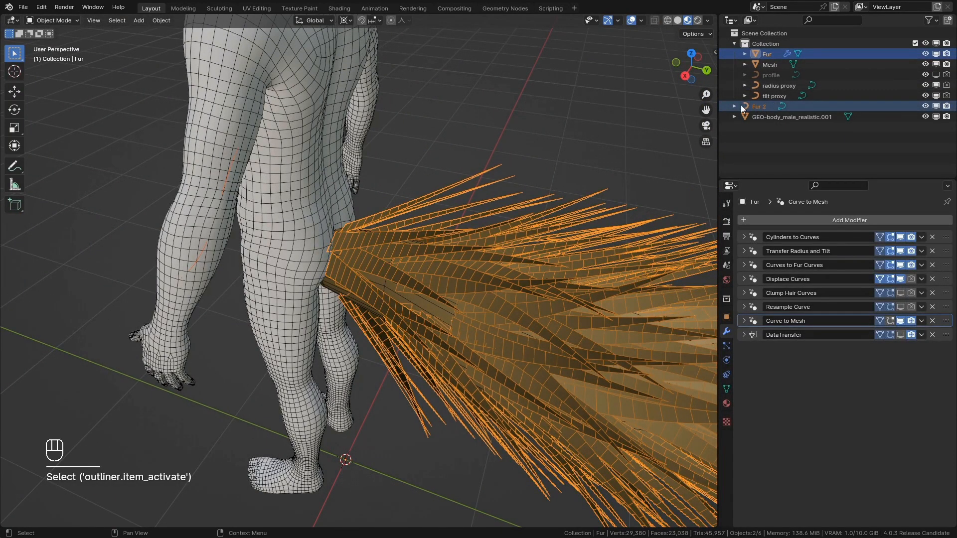
middle_click_drag(491, 176, 577, 210)
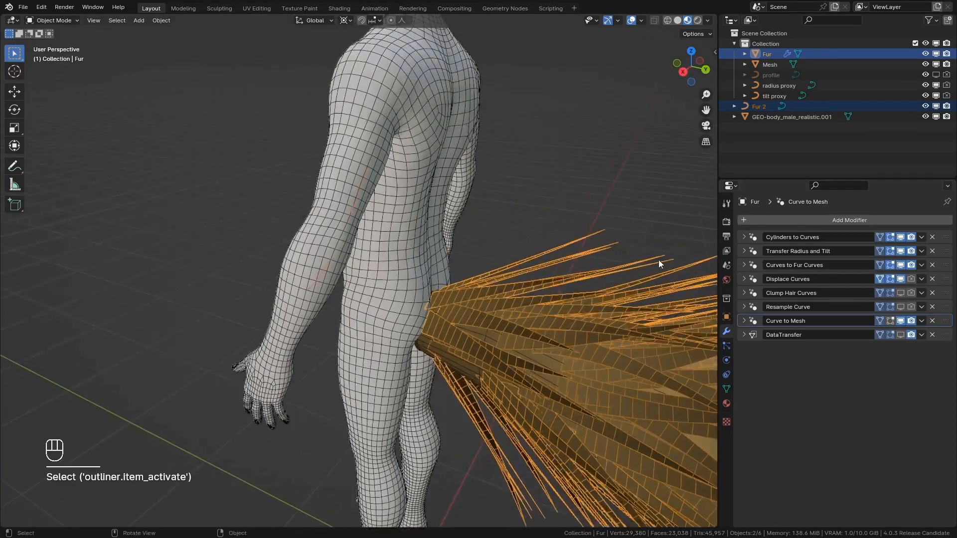
scroll(659, 259, "up", 2)
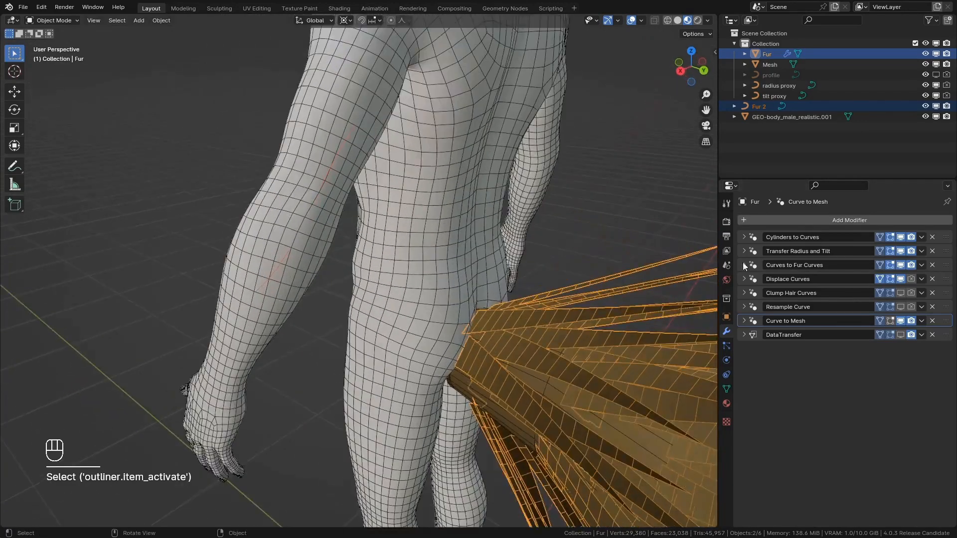
left_click(922, 266)
left_click(913, 298)
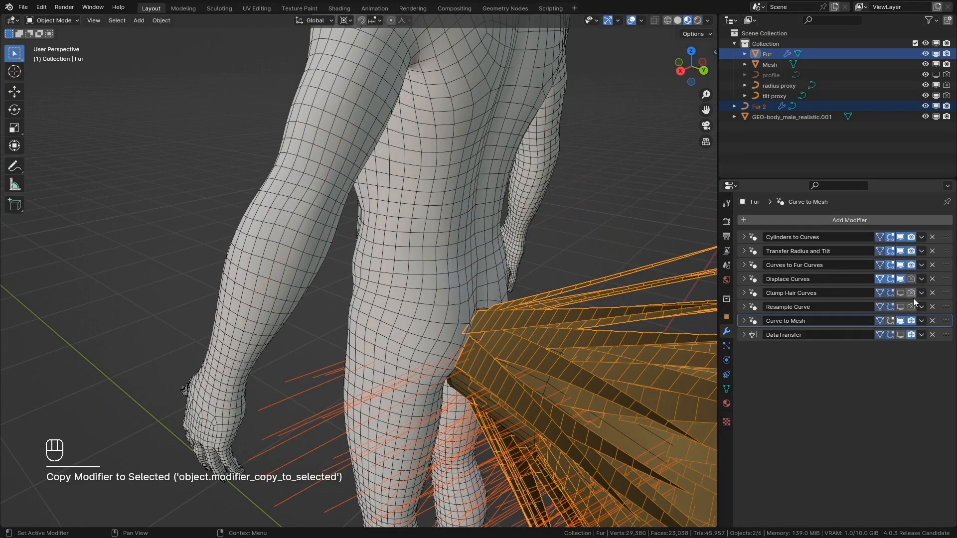
left_click(923, 319)
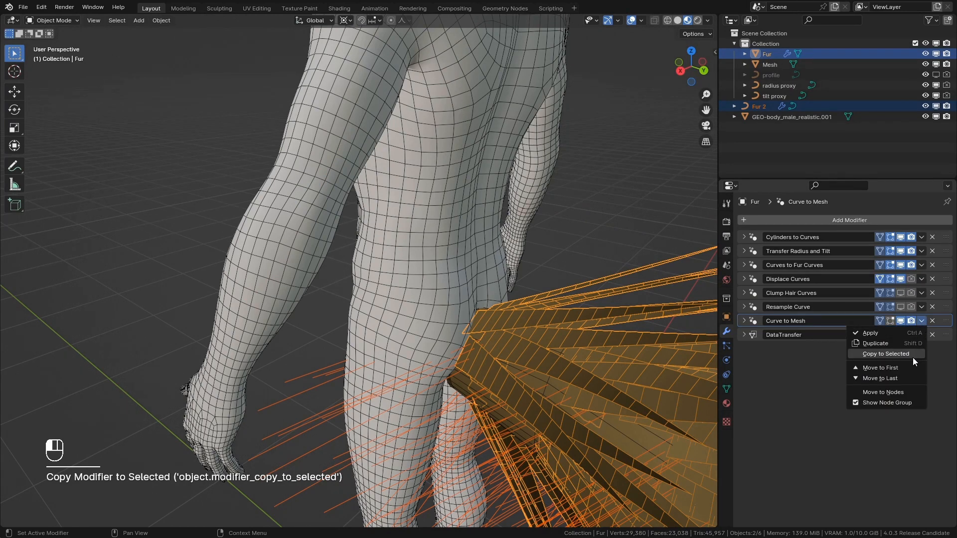
left_click(913, 356)
- Set the Target Geometry of Fur 2's Curves to Fur Curves modifier to the body mesh GEO-body_male_realistic.001
left_click(342, 420)
left_click(745, 237)
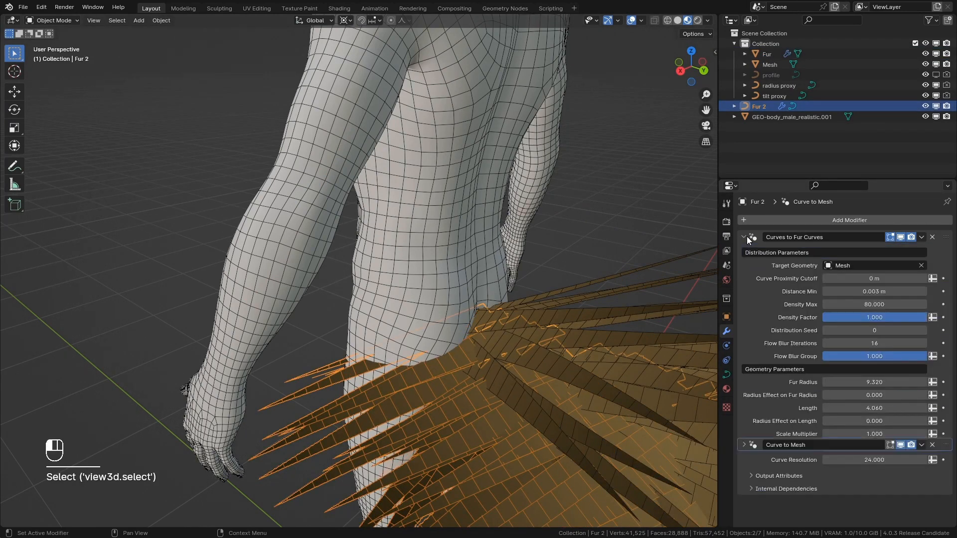
left_click(922, 266)
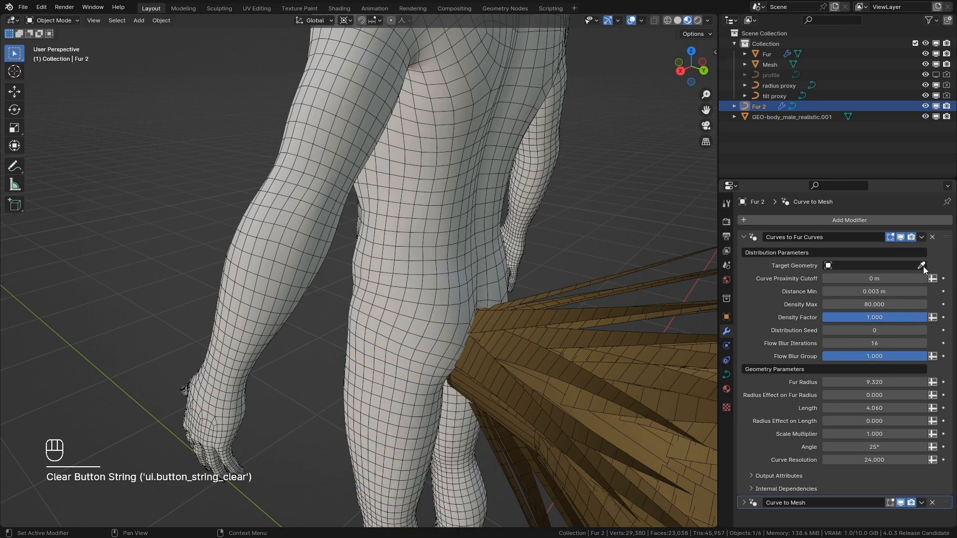
left_click(922, 266)
left_click(504, 150)
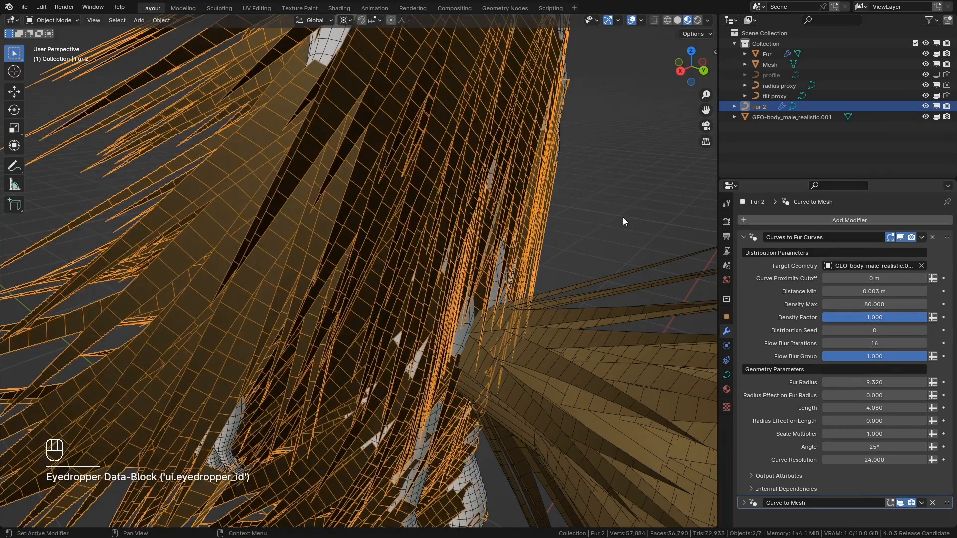
middle_click_drag(624, 222, 503, 238)
scroll(502, 237, "down", 5)
key("Tab")
key("Tab")
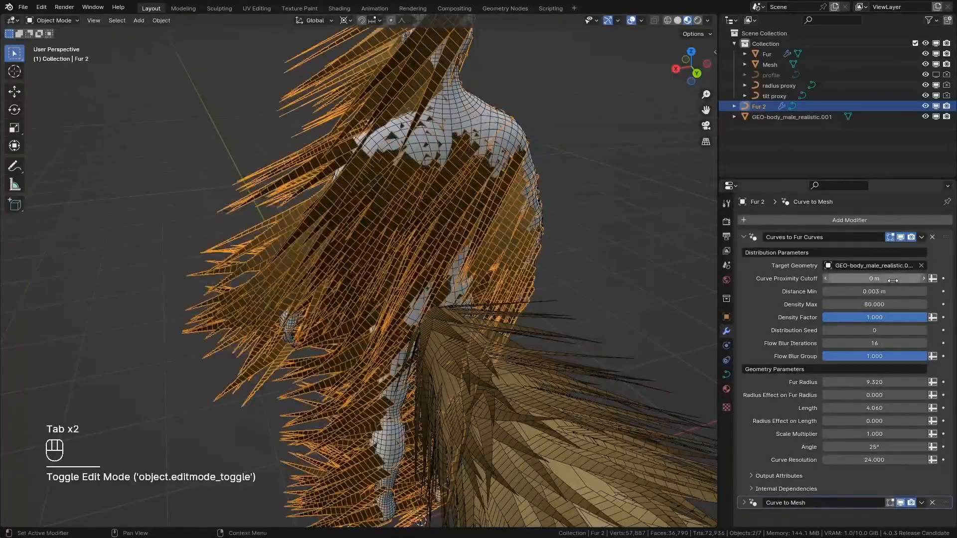
- In Fur 2's Curves to Fur Curves modifier, set Curve Proximity Cutoff to 0.037 m, Distance Min to 0.07 m and Density Max to 4800
left_click_drag(884, 278, 895, 278, "shift")
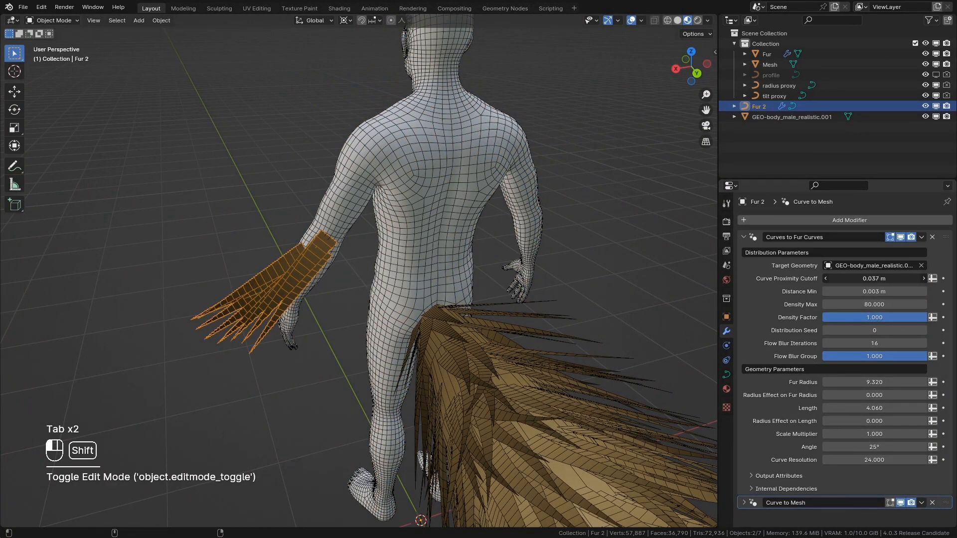
middle_click_drag(641, 297, 684, 286)
scroll(683, 286, "up", 3)
left_click_drag(875, 291, 892, 291, "shift")
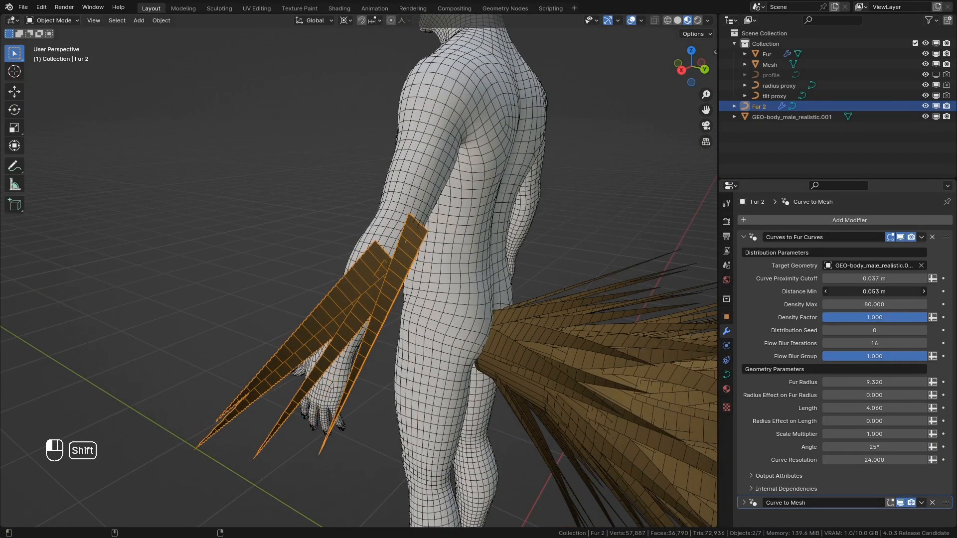
left_click(884, 291)
type("7")
left_click(871, 304)
type("4800")
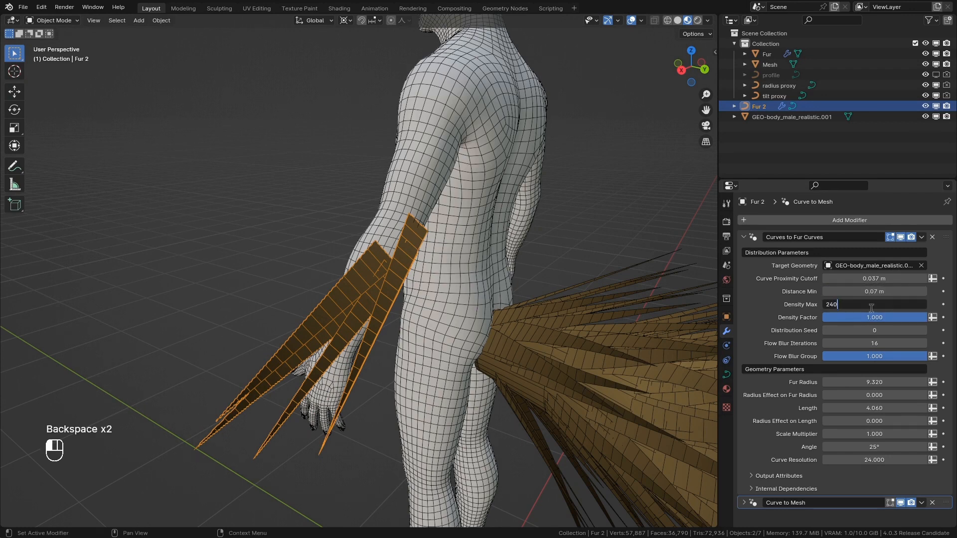
key("Return")
middle_click_drag(643, 277, 604, 280)
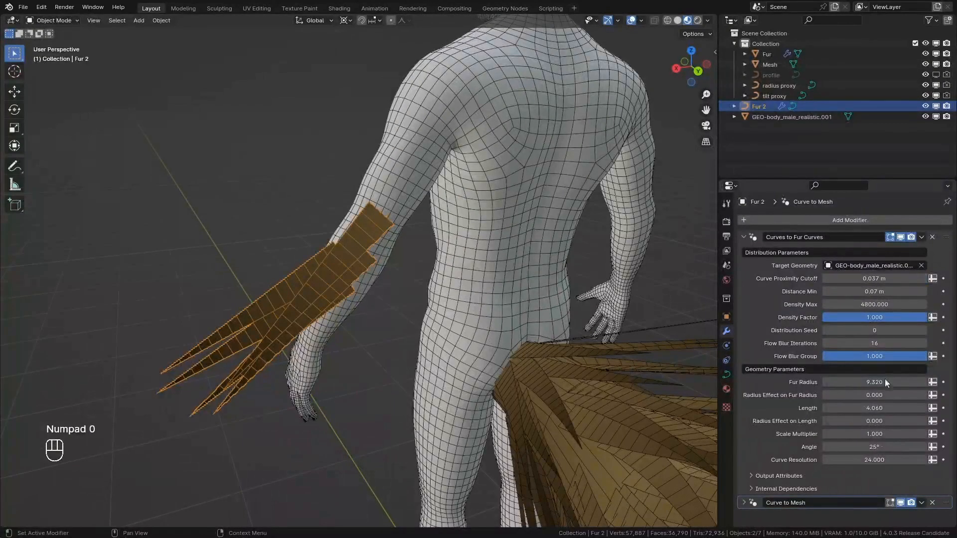
- Set Fur 2's fur Length to 1.429 and clear the Material of its Curve to Mesh modifier
left_click_drag(898, 408, 822, 408, "shift")
left_click(744, 503)
scroll(877, 423, "down", 8)
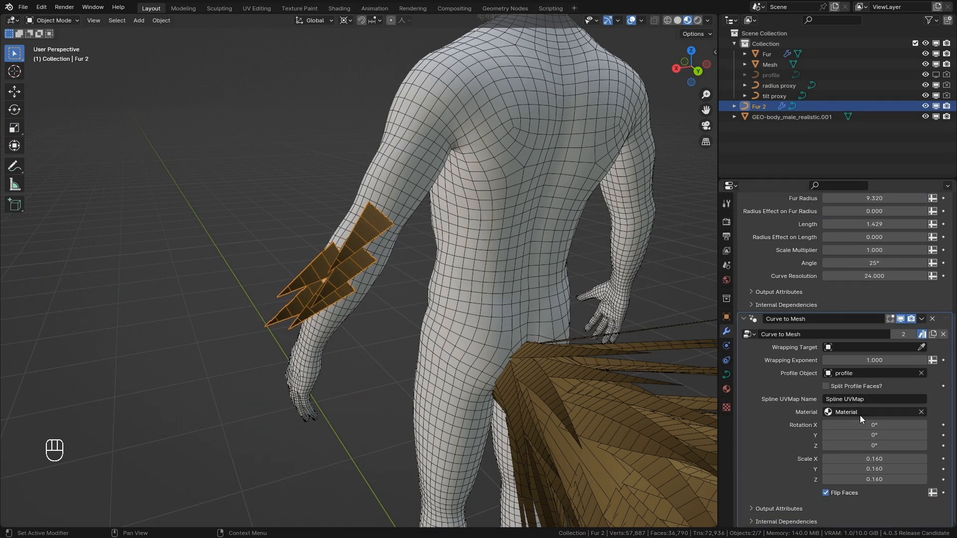
left_click(921, 412)
middle_click_drag(439, 349, 495, 349)
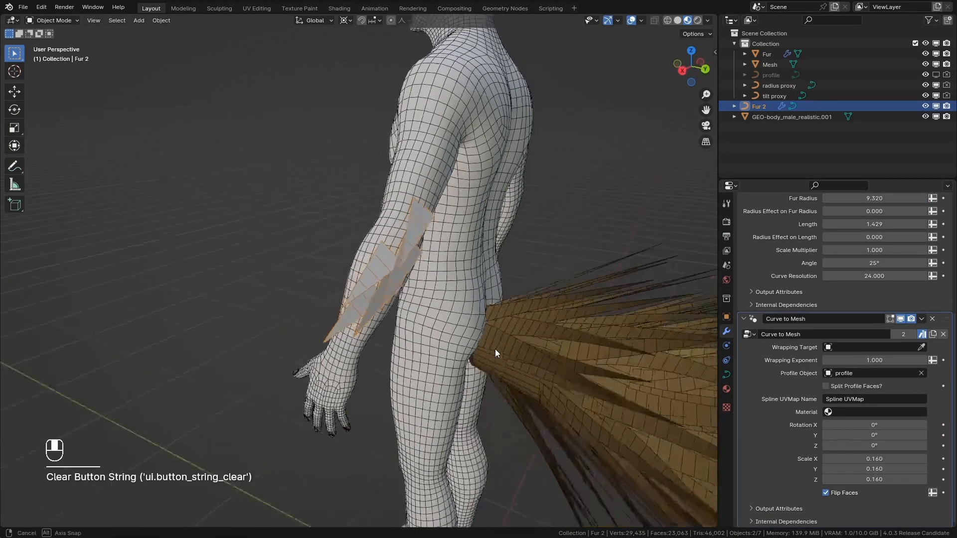
scroll(575, 339, "up", 2)
middle_click_drag(575, 339, 619, 336)
middle_click_drag(618, 337, 412, 324, "shift")
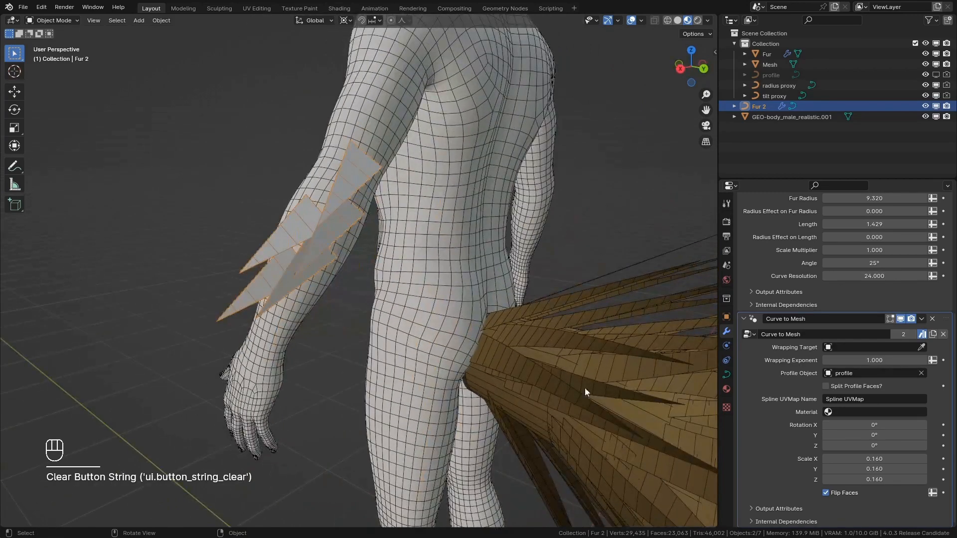
scroll(578, 386, "down", 3)
middle_click_drag(570, 384, 446, 376)
key("Tab")
key("Tab")
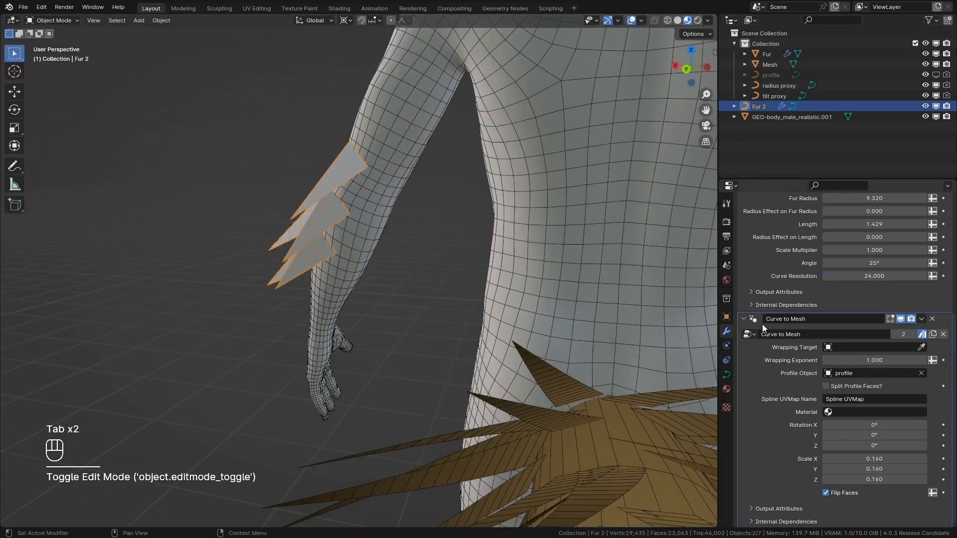
- Collapse Fur 2's Curves to Fur Curves modifier and delete the existing curves on the left arm
scroll(762, 324, "up", 8)
left_click(745, 238)
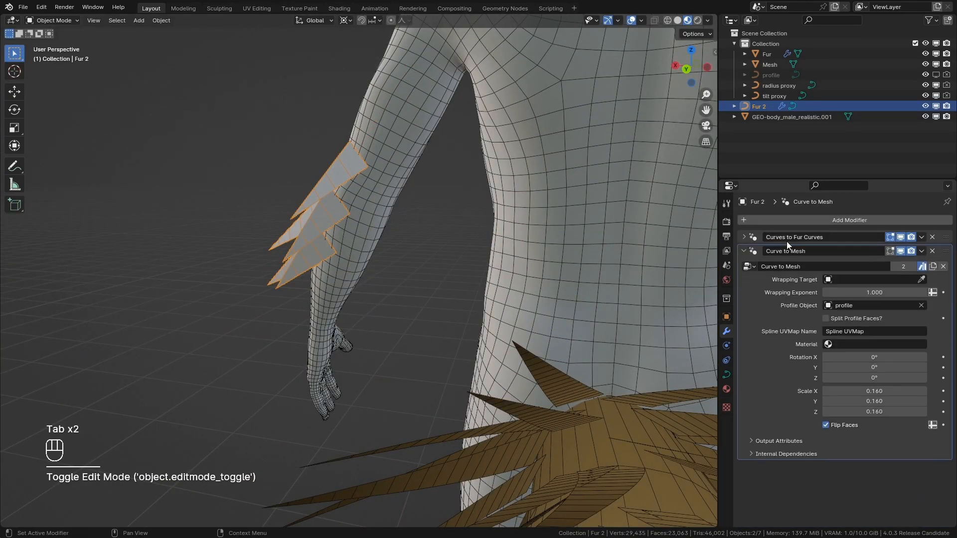
middle_click_drag(489, 238, 416, 305, "shift")
key("Tab")
mouse_move(335, 298)
middle_mouse_down()
mouse_move(370, 309)
mouse_move(45, 269)
middle_mouse_up()
key("x")
left_click(361, 313)
- Draw three short surface curves down the back of the body's right arm around the elbow
middle_click_drag(623, 254, 361, 250, "shift")
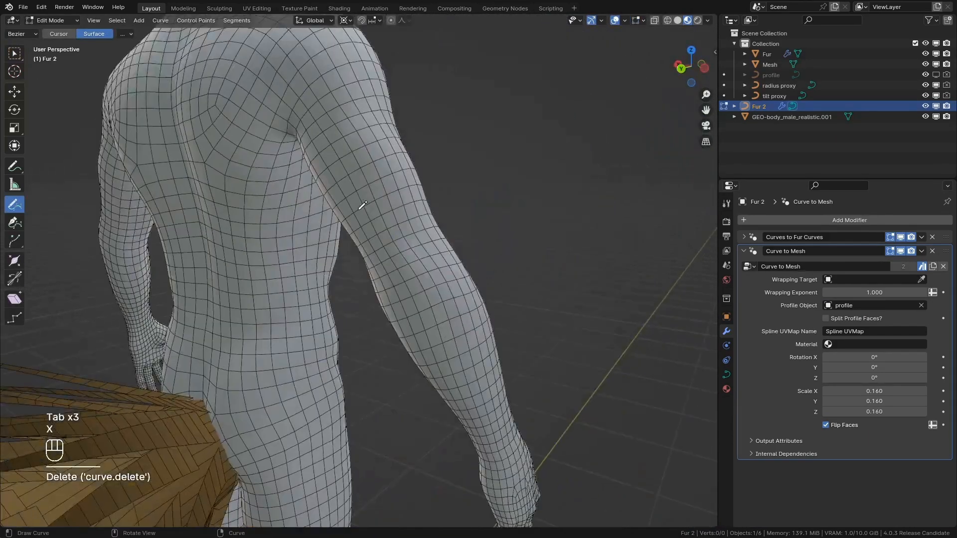
left_click_drag(360, 211, 427, 323)
mouse_move(427, 323)
middle_mouse_down()
mouse_move(484, 330)
mouse_move(451, 327)
middle_mouse_up()
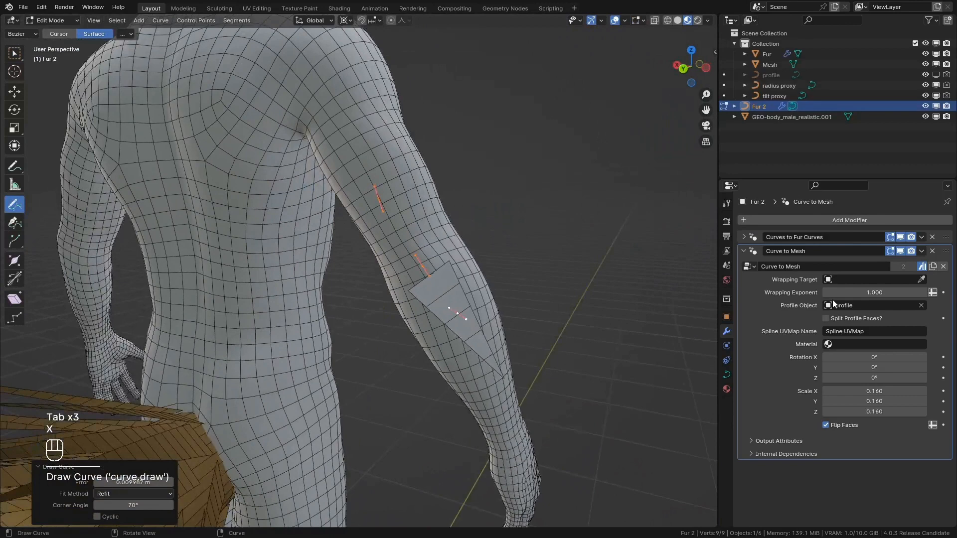
- Set Distance Min of Fur 2's Curves to Fur Curves modifier to 0.045 m and leave curve editing
left_click(745, 238)
left_click_drag(874, 291, 897, 282)
scroll(564, 318, "down", 4)
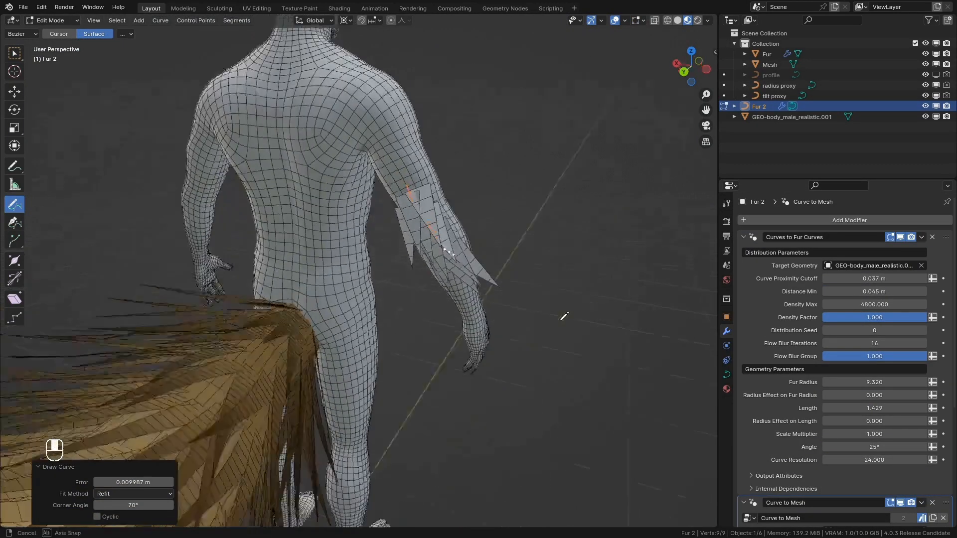
key("Tab")
middle_click_drag(558, 142, 589, 236)
left_click(393, 401)
middle_click_drag(393, 402, 385, 318)
left_click(385, 319)
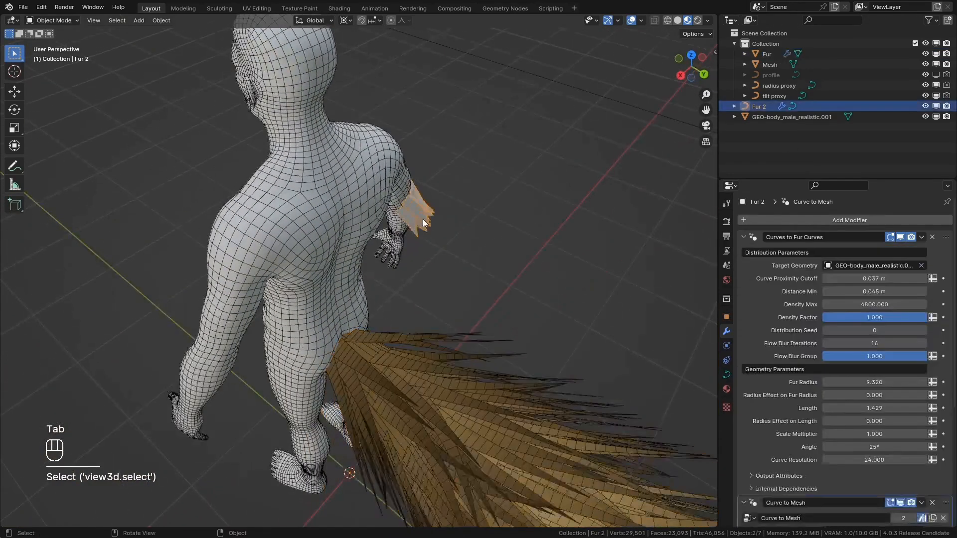
middle_click_drag(423, 219, 768, 133)
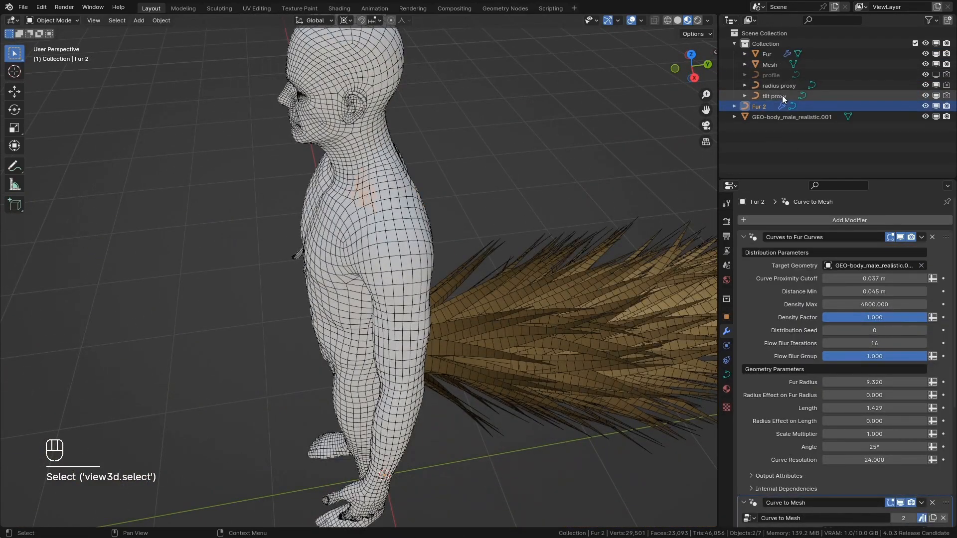
- Enable the profile curve's display in viewports and move the curve along Y
left_click(783, 95)
left_click(794, 87)
left_click(783, 75)
left_click(936, 74)
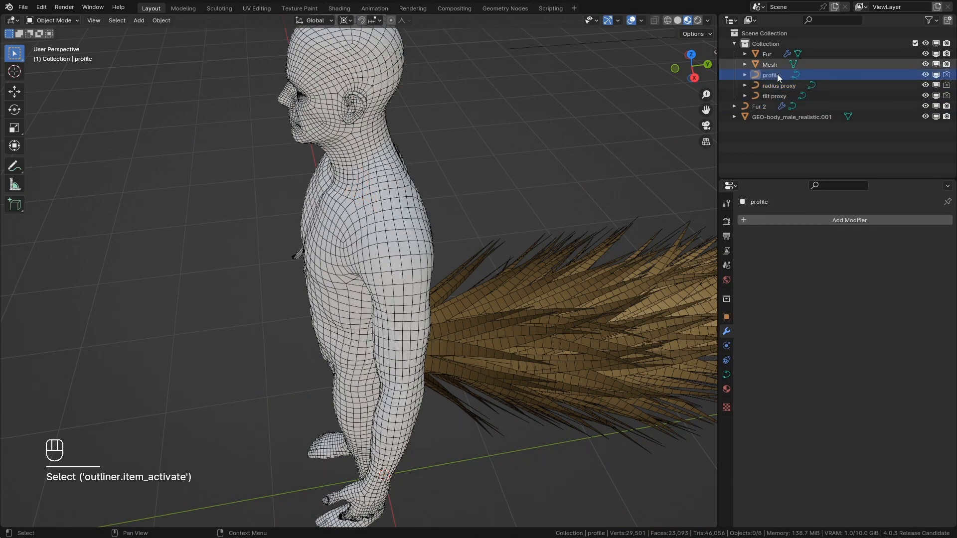
middle_click_drag(542, 173, 471, 156)
key("g")
key("y")
left_click(581, 248)
scroll(563, 272, "down", 4)
scroll(555, 266, "up", 2)
- Add a mesh plane and rename it profile 2
key("shift+a")
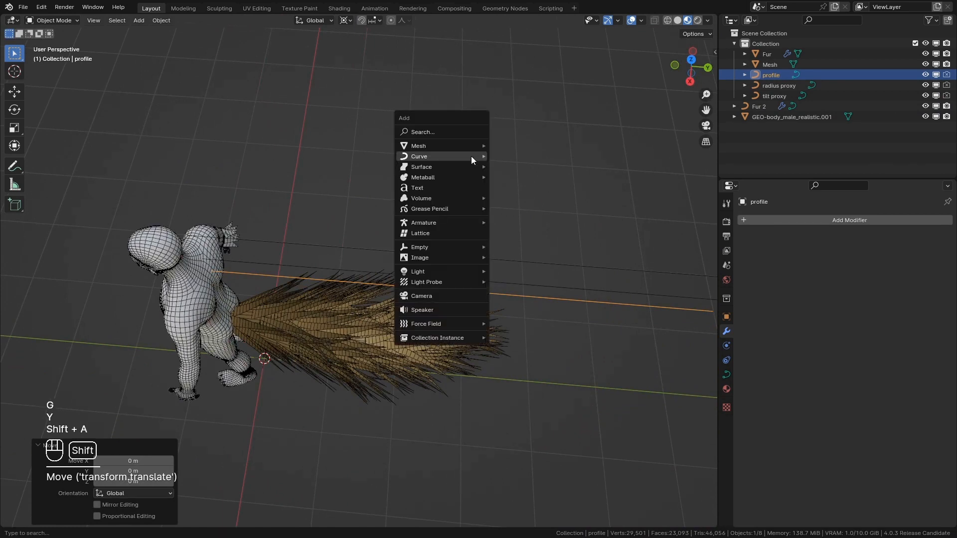
mouse_move(468, 144)
left_click(534, 146)
scroll(522, 155, "down", 4)
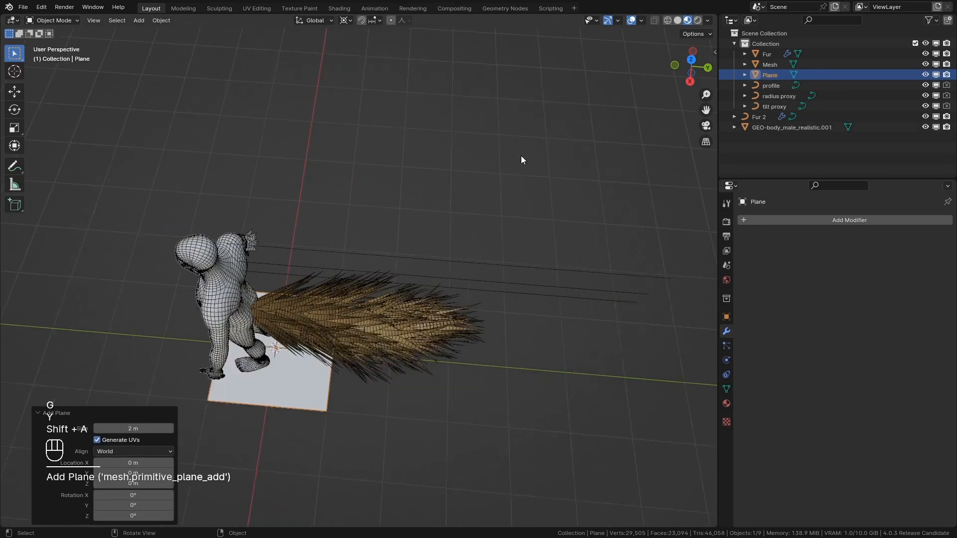
double_click(776, 75)
type("profil")
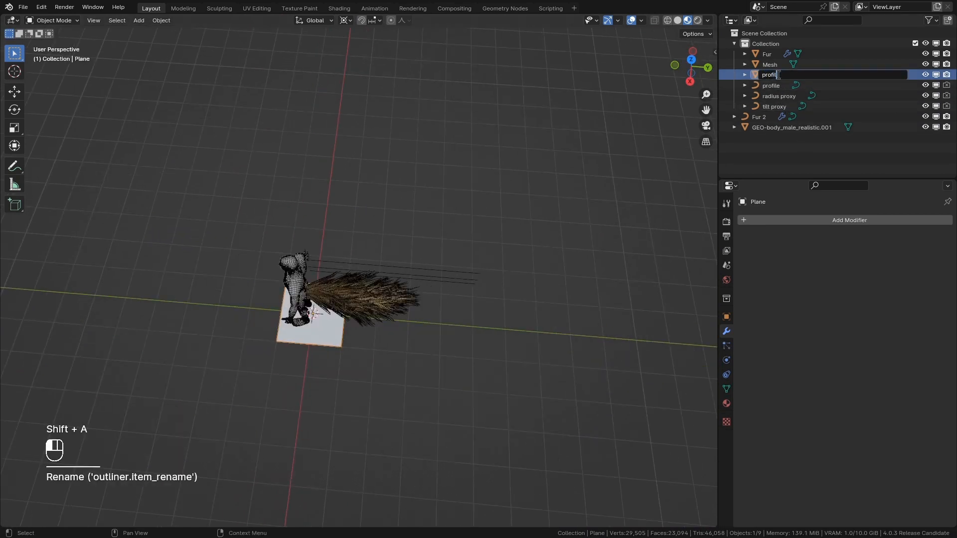
type("e 2")
key("Return")
- Move profile 2 about 4.16 m along Y and snap the 3D cursor to it
key("g")
key("g")
key("x")
key("y")
left_click(519, 261)
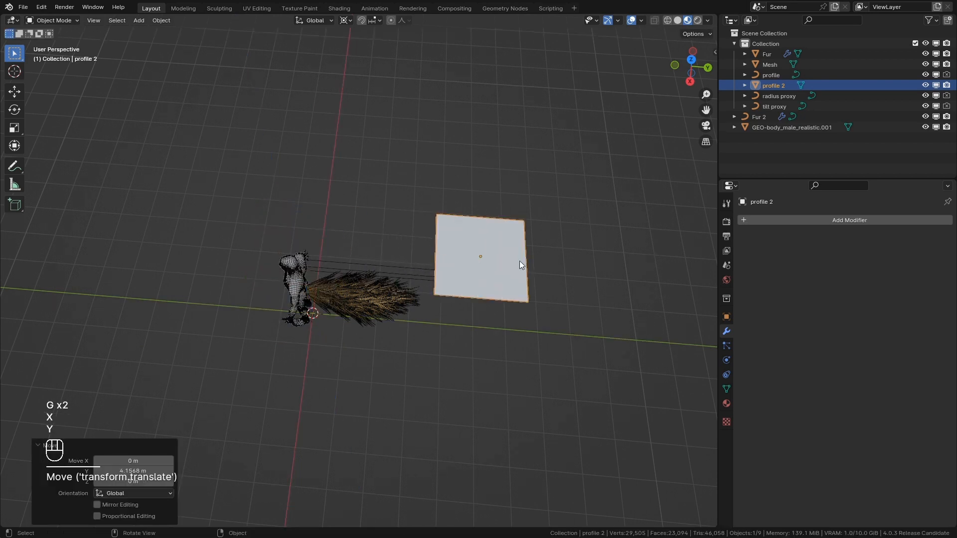
key("shift+s")
left_click(519, 315)
- Delete the two vertices on the positive X side of profile 2, leaving a single edge
middle_click_drag(520, 315, 438, 336, "shift")
scroll(375, 216, "up", 2)
key("Tab")
left_click_drag(536, 426, 329, 324)
key("x")
left_click(376, 344)
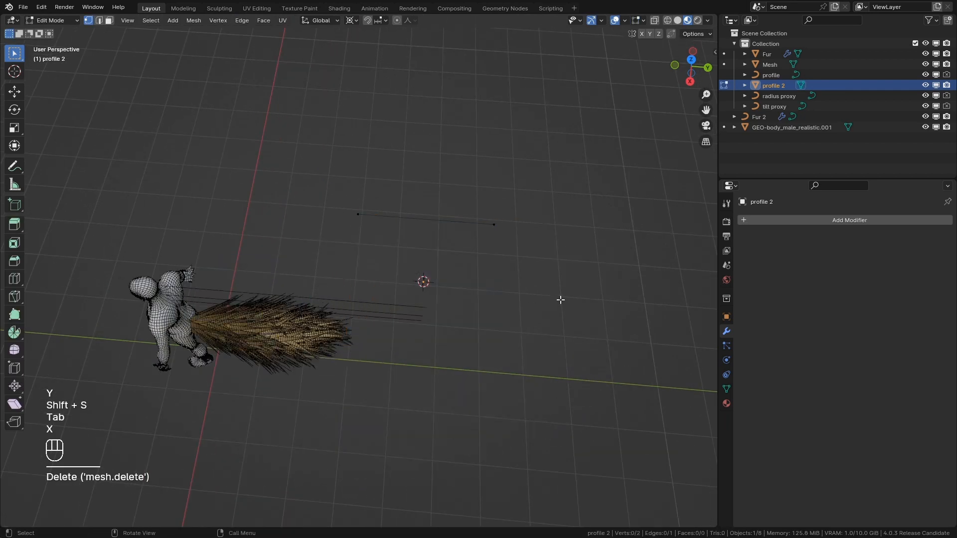
- Move profile 2's remaining edge about 0.99 m along X to the 3D cursor and add a vertex at its middle
left_click_drag(560, 299, 339, 199)
key("g")
key("y")
key("z")
key("y")
key("x")
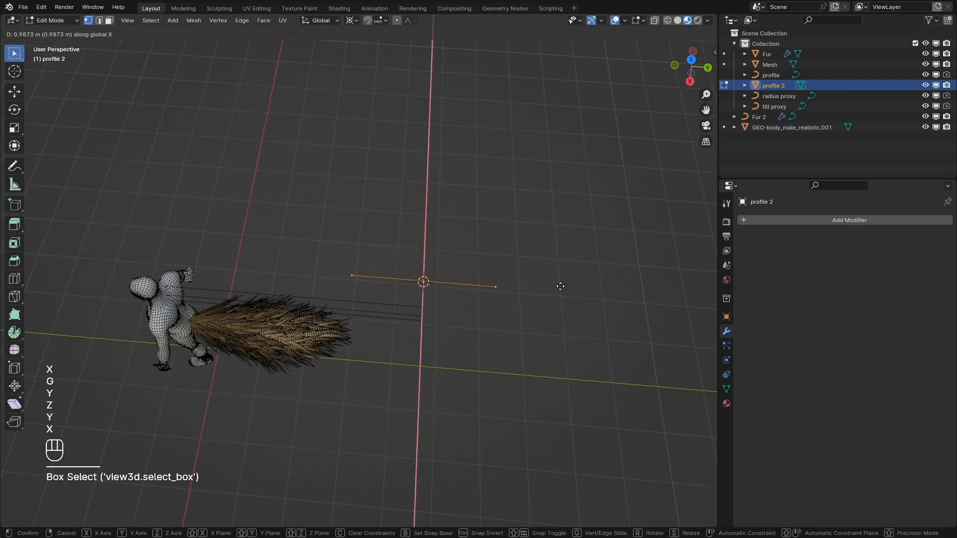
left_click(560, 286)
left_click(560, 286)
key("ctrl+r")
left_click(433, 286)
right_click(434, 287)
key("g")
key("y")
key("z")
key("z")
left_click(420, 308)
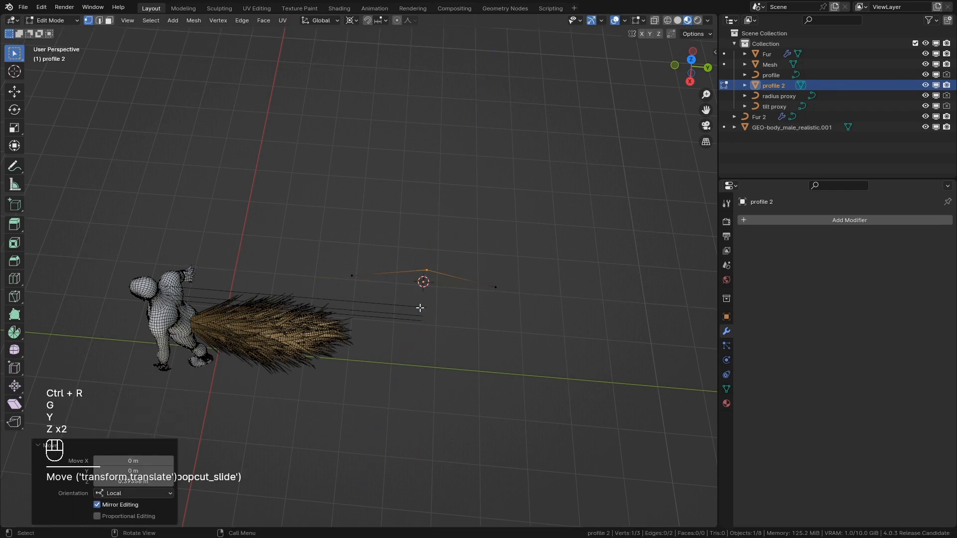
key("ctrl+z")
- Move profile 2's middle vertex along X to bend the edge into a shallow V shape and leave mesh editing
middle_click_drag(420, 308, 280, 307)
key("g")
key("y")
key("y")
key("x")
left_click(458, 247)
key("Tab")
- Replace the Profile Object of Fur 2's Curve to Mesh modifier with profile 2
left_click(279, 307)
scroll(821, 445, "down", 5)
left_click(921, 414)
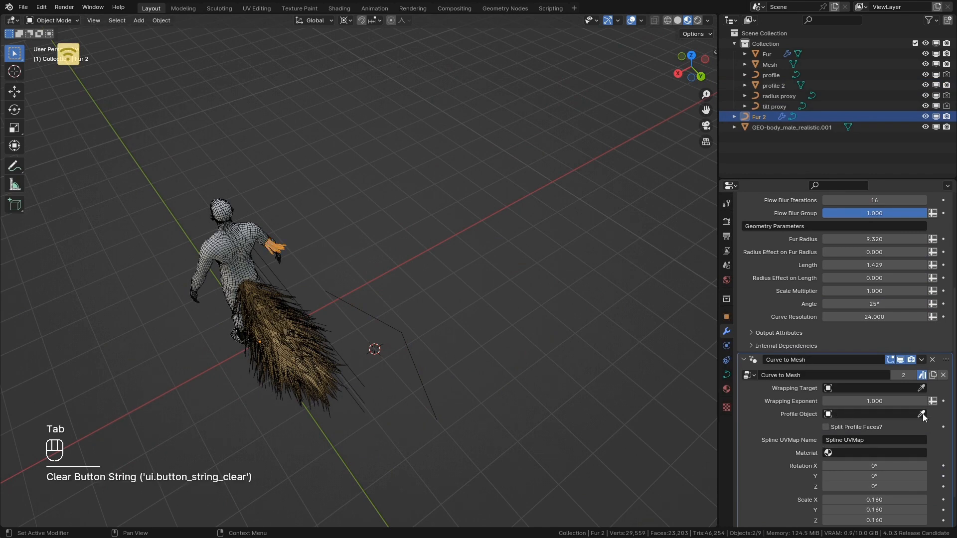
left_click(921, 414)
scroll(379, 291, "up", 5)
left_click(411, 313)
- Clear profile 2's location and move it along Z
scroll(409, 315, "down", 12)
left_click(419, 302)
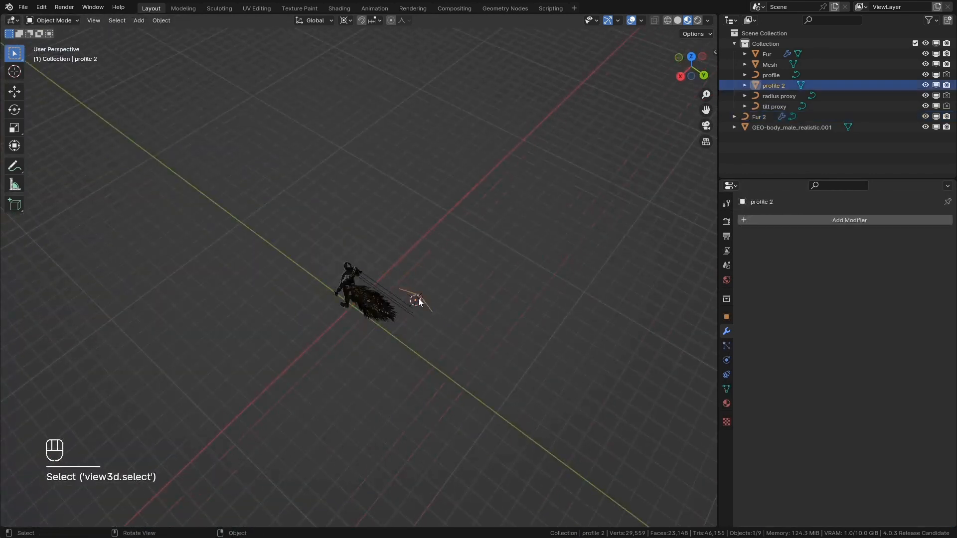
key("alt+g")
scroll(419, 301, "up", 8)
key("g")
key("z")
left_click(436, 203)
- Change the transform pivot point and move profile 2 along X away from the body
left_click(345, 20)
left_click(371, 80)
key("g")
key("g")
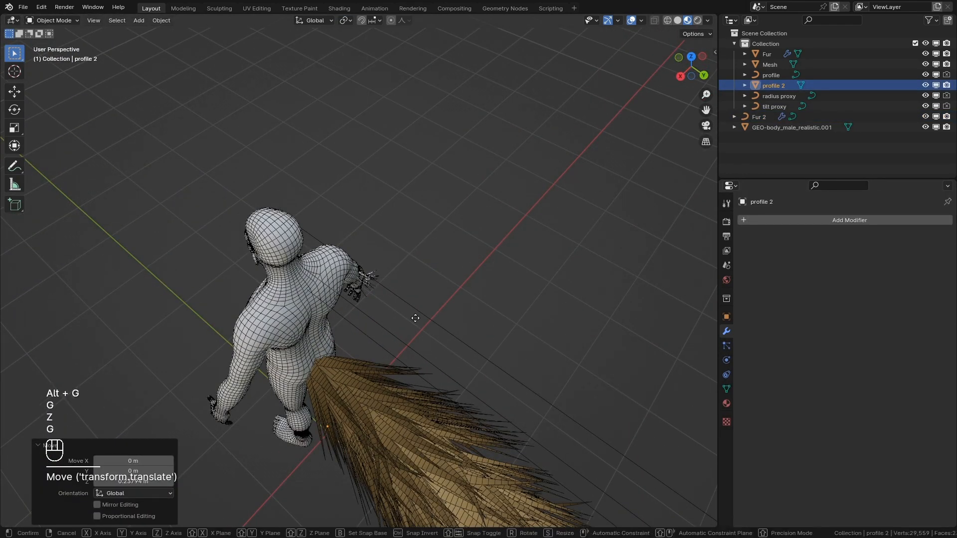
key("y")
key("x")
left_click(446, 157)
- Set Rotation Z of Fur 2's Curve to Mesh modifier to 90°
scroll(358, 276, "up", 6)
left_click(393, 330)
middle_click_drag(392, 330, 358, 287)
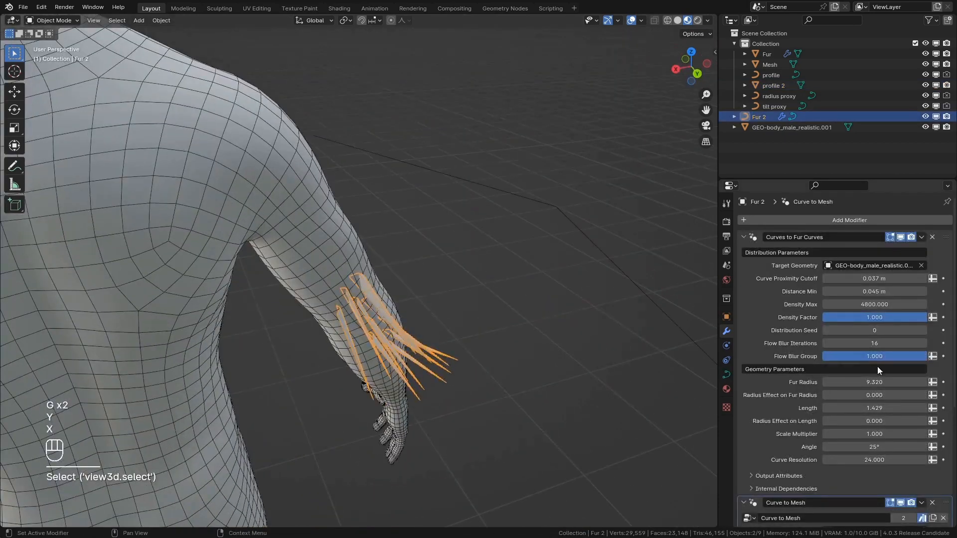
scroll(878, 370, "down", 6)
left_click(873, 444)
type("90")
key("Return")
middle_click_drag(504, 329, 414, 249)
scroll(748, 301, "up", 3)
scroll(745, 240, "up", 4)
- Collapse Fur 2's modifiers and select Fur 2 together with Fur as the active object
left_click(744, 238)
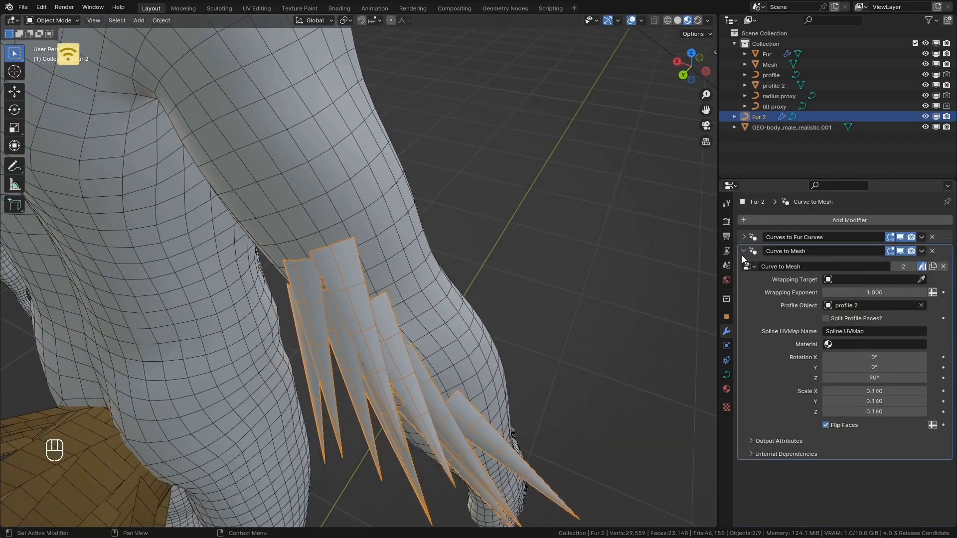
left_click(742, 252)
scroll(402, 224, "down", 5)
left_click(250, 352)
left_click(385, 293, "shift")
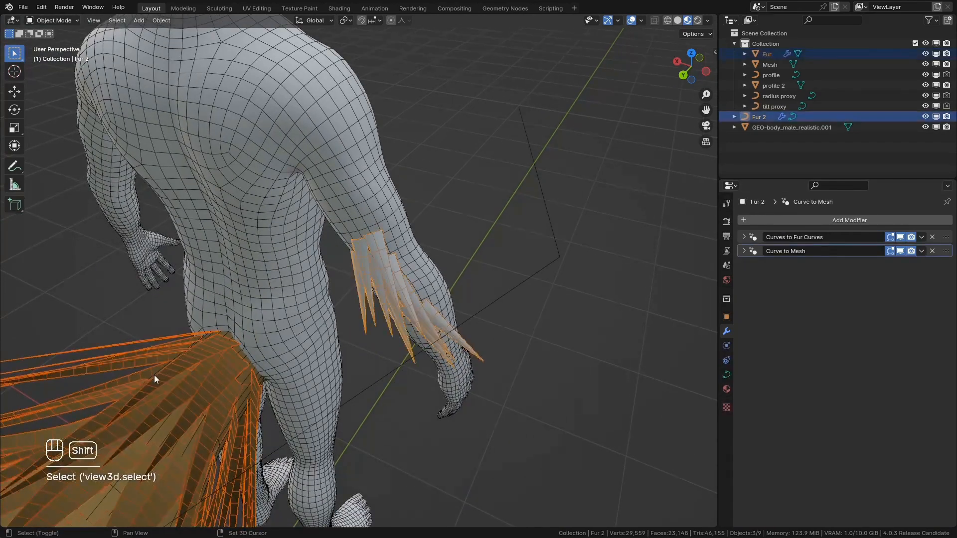
middle_click_drag(474, 293, 376, 264)
scroll(375, 265, "up", 4)
middle_click_drag(297, 225, 406, 295)
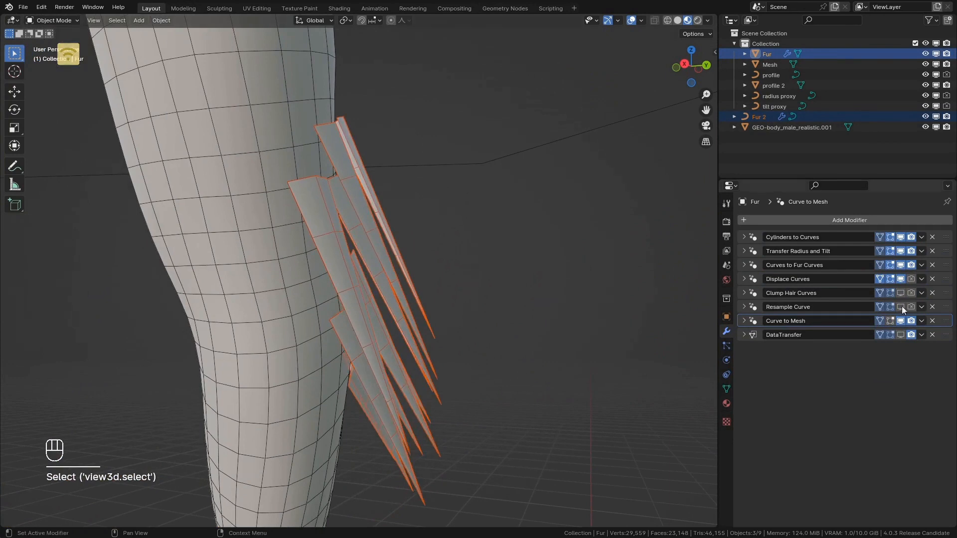
left_click(922, 280)
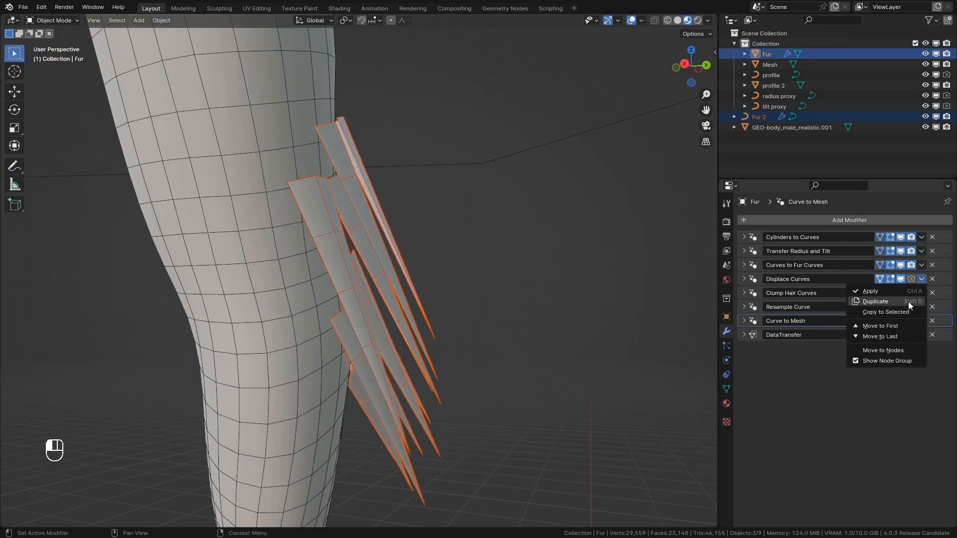
left_click(909, 302)
key("ctrl+z")
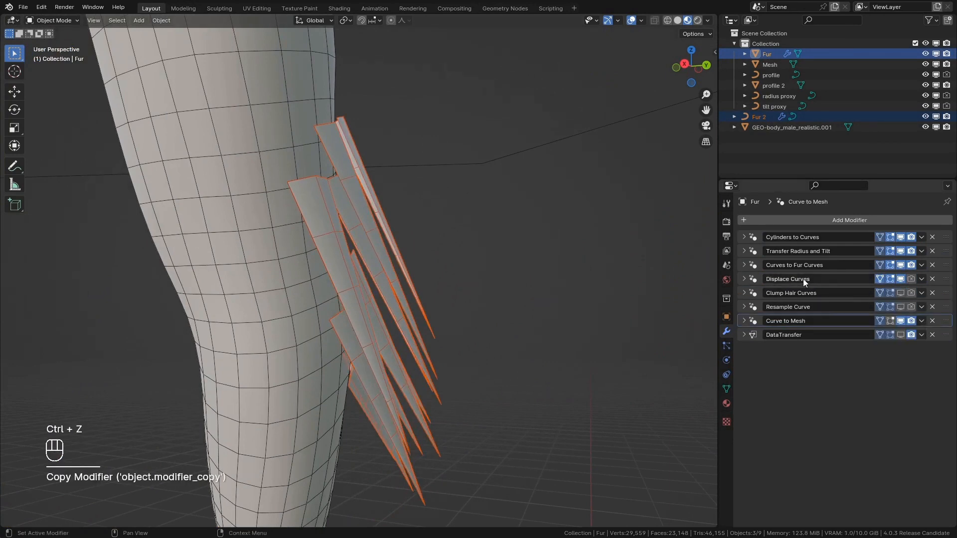
- Copy Fur's Displace Curves and Clump Hair Curves modifiers to Fur 2 and move Fur 2's Curve to Mesh to the end of its stack
left_click(922, 279)
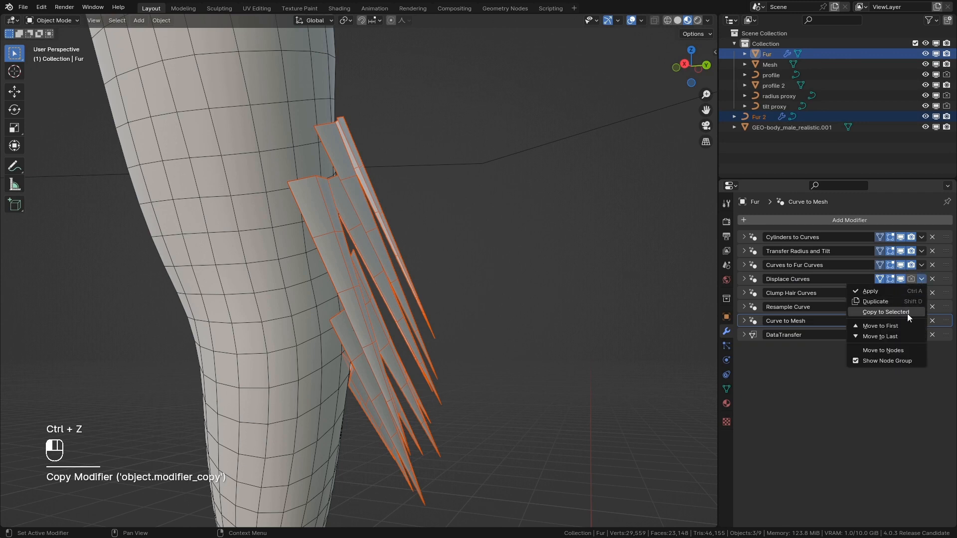
left_click(907, 313)
left_click(921, 293)
left_click(906, 329)
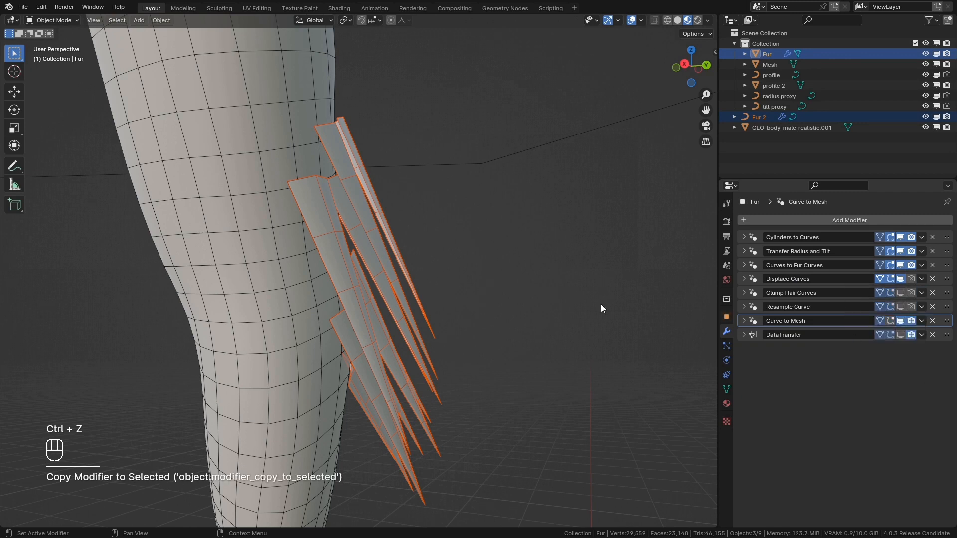
left_click(695, 296)
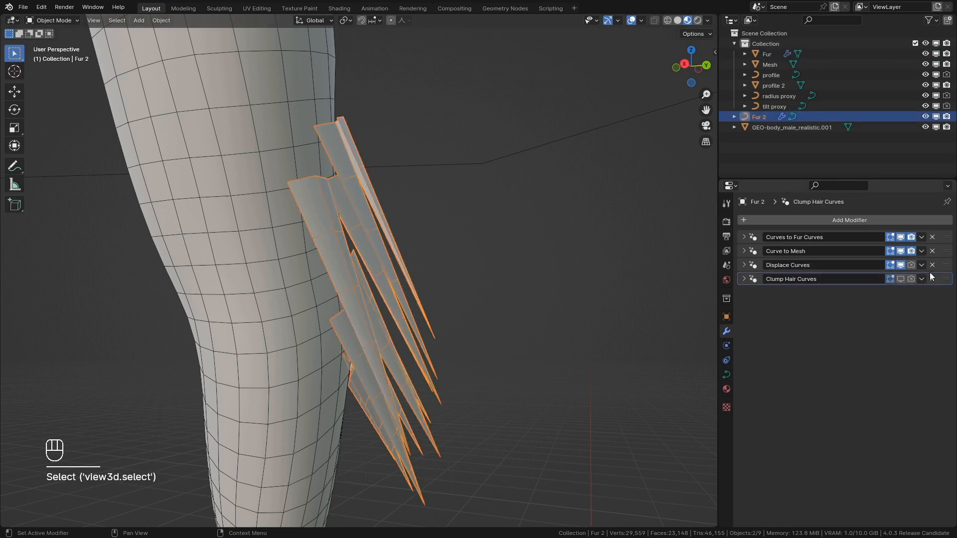
left_click_drag(951, 251, 948, 305)
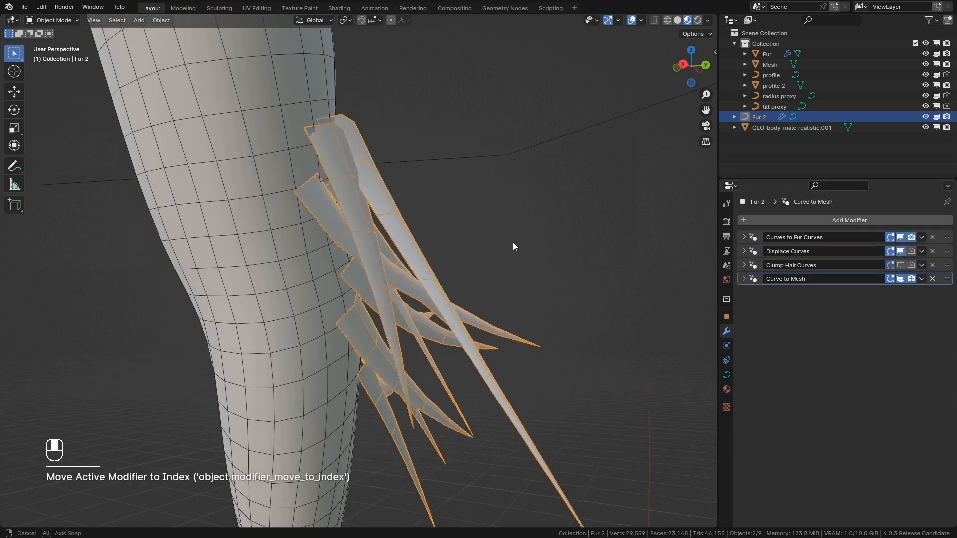
- Show Fur 2's Clump Hair Curves modifier in the viewport and copy Fur's Resample Curve modifier to Fur 2
middle_click_drag(513, 241, 439, 249)
left_click(901, 265)
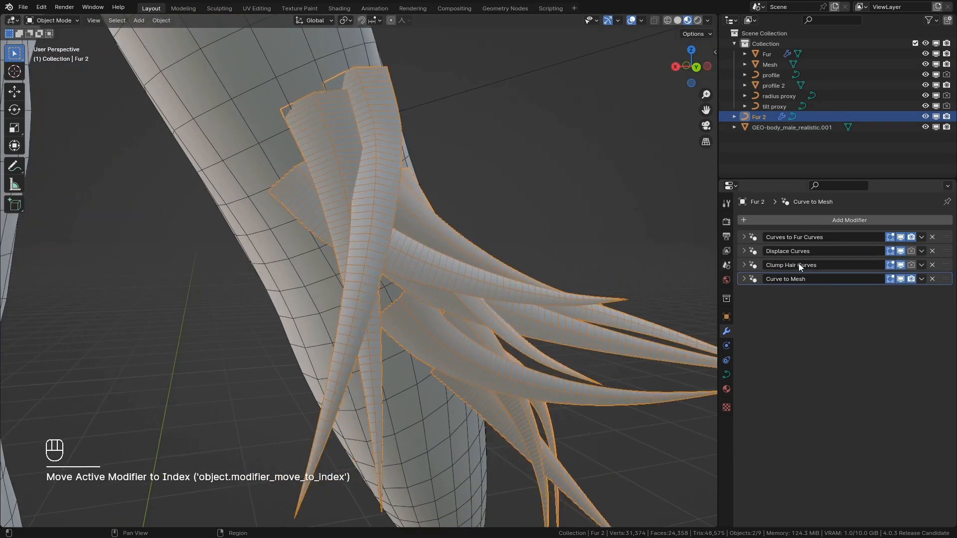
left_click(789, 218)
middle_click_drag(478, 386, 572, 392)
scroll(572, 392, "down", 8)
left_click(572, 393, "shift")
left_click(921, 306)
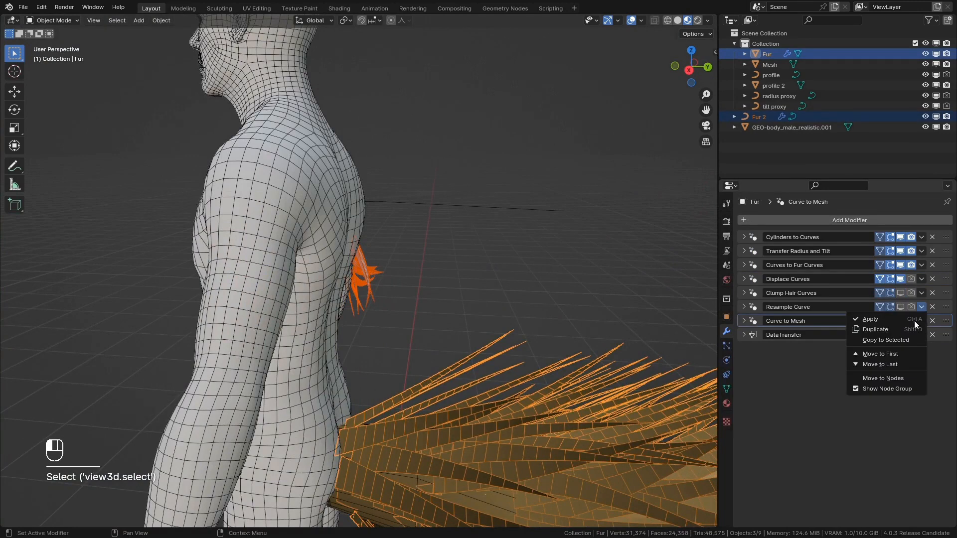
left_click(897, 339)
- Place Fur 2's Resample Curve modifier before Curve to Mesh and enable it in the viewport
left_click(366, 274)
left_click_drag(948, 293, 949, 279)
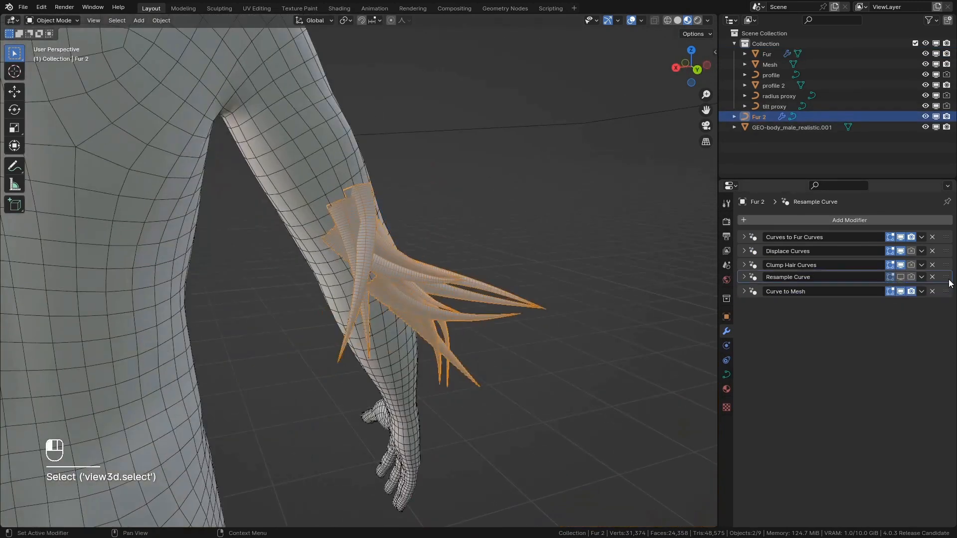
left_click(901, 279)
scroll(570, 294, "up", 4)
middle_click_drag(570, 295, 534, 295)
- Set the Length of Fur 2's Resample Curve modifier to 0.03 m
left_click(745, 280)
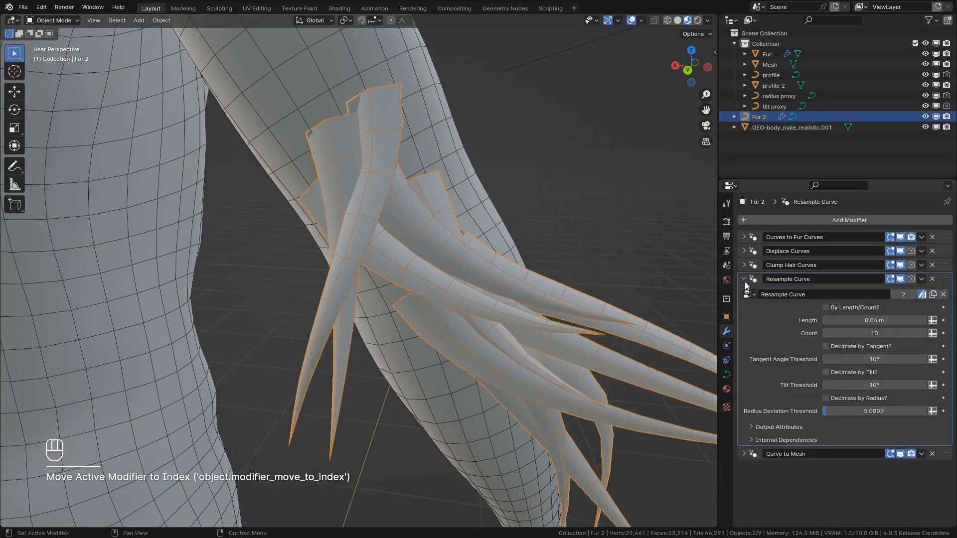
left_click(878, 321)
key("BackSpace")
type("3")
left_click(444, 261)
middle_click_drag(444, 261, 464, 259)
left_click(744, 278)
- In Fur 2's Curve to Mesh modifier, use the body mesh as Wrapping Target with a Wrapping Exponent of 0.2
left_click(743, 292)
left_click(921, 321)
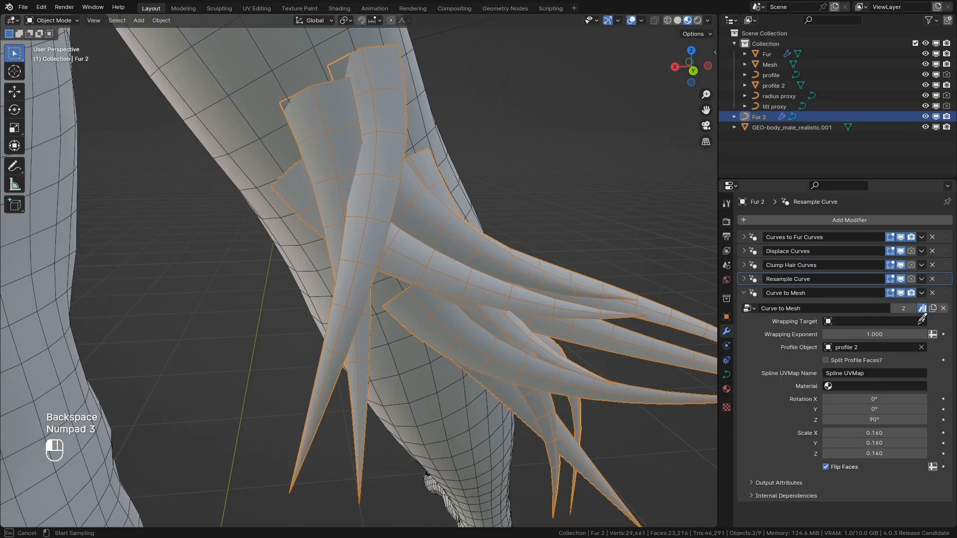
left_click(245, 122)
middle_click_drag(349, 217, 434, 225)
left_click_drag(875, 334, 858, 335, "shift")
left_click(893, 334)
type(".2")
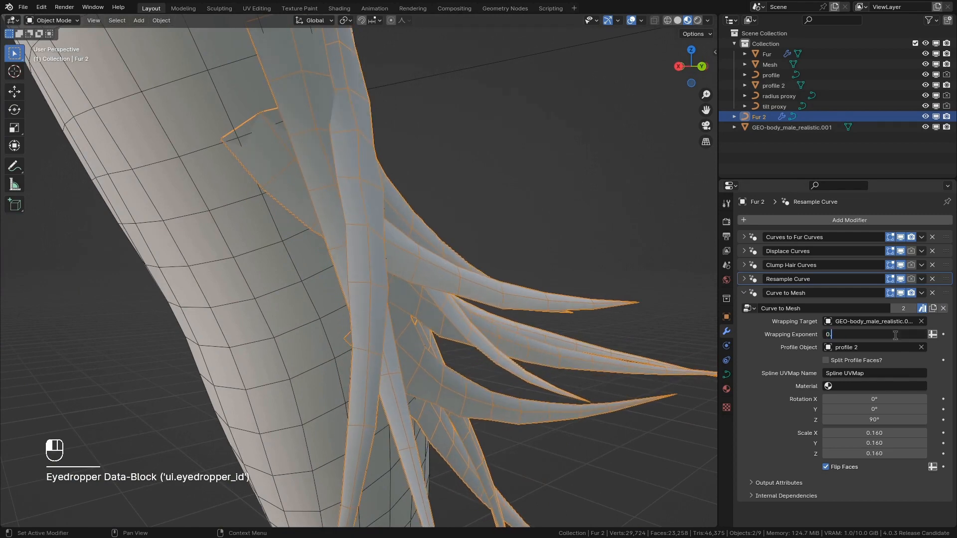
key("Return")
middle_click_drag(548, 294, 449, 294)
left_click(745, 292)
- In Fur 2's Clump Hair Curves modifier, raise the Clump Offset to about 0.016 m and lower the Factor
left_click(743, 265)
middle_click_drag(648, 299, 606, 212, "shift")
middle_click_drag(606, 213, 616, 213)
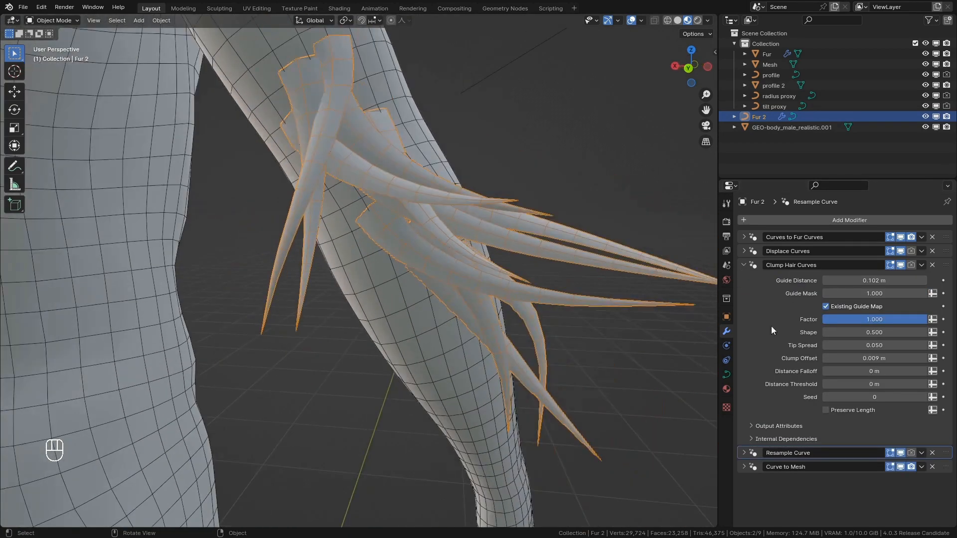
mouse_move(874, 358)
left_mouse_down("shift")
mouse_move(892, 359)
mouse_move(858, 358)
mouse_move(882, 359)
left_mouse_up("shift")
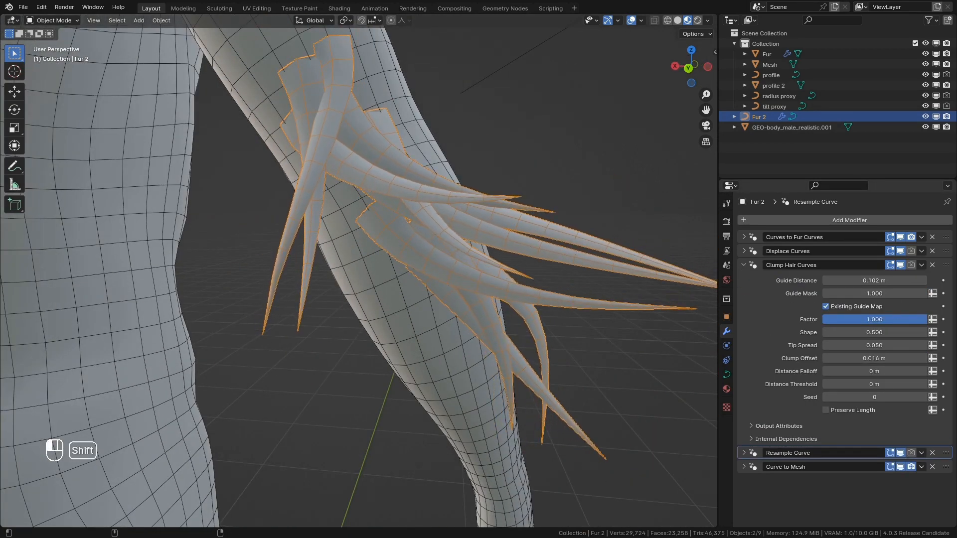
left_click_drag(897, 320, 864, 320, "shift")
left_click(744, 265)
- Reset the Cross and Normal Displacement of Fur 2's Displace Curves to 0 and pick the body mesh as Normal Surface
left_click(744, 251)
scroll(872, 428, "down", 2)
key("BackSpace")
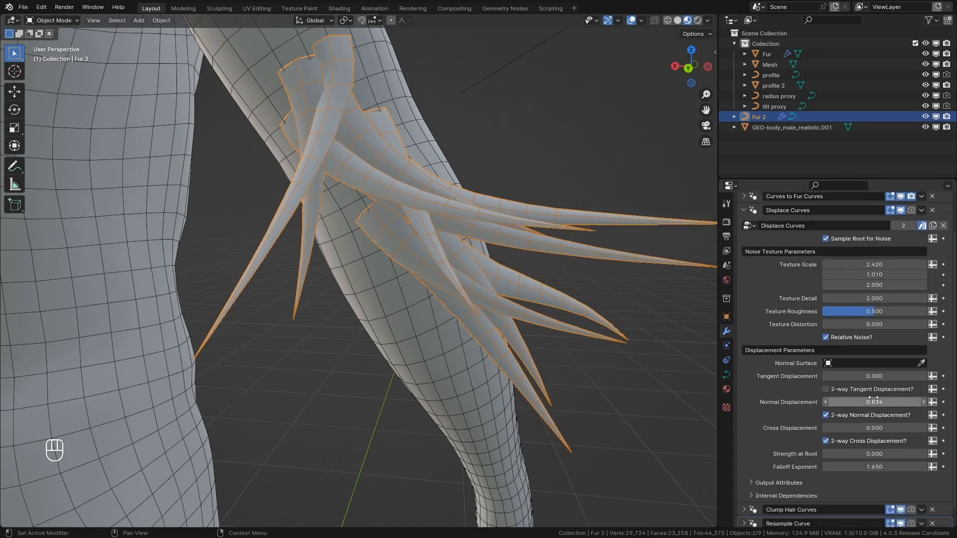
key("BackSpace")
left_click(872, 363)
left_click(922, 363)
left_click(513, 424)
- Make the Normal Displacement one-way at 0.098, and set Cross Displacement to 0.35 and Falloff Exponent to 2.02
left_click(826, 415)
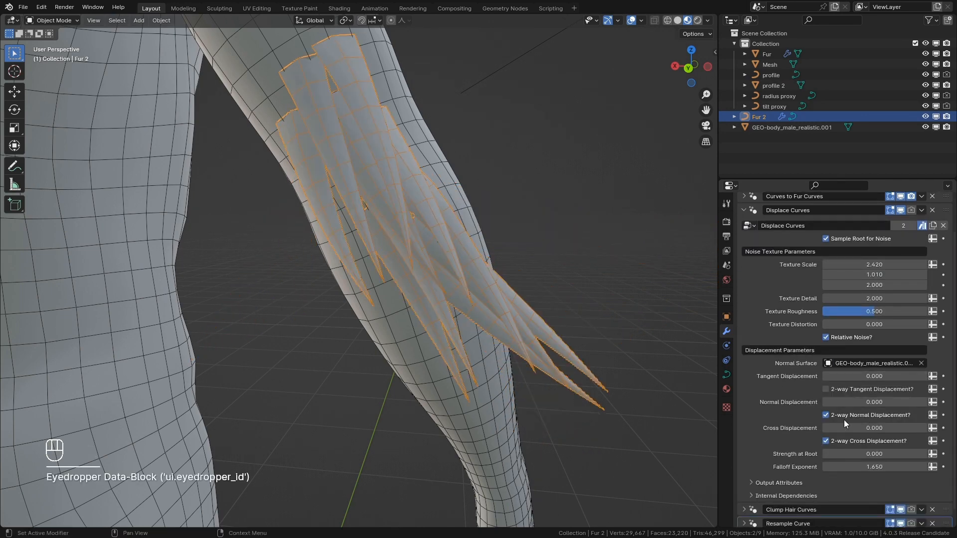
left_click_drag(874, 401, 892, 401, "shift")
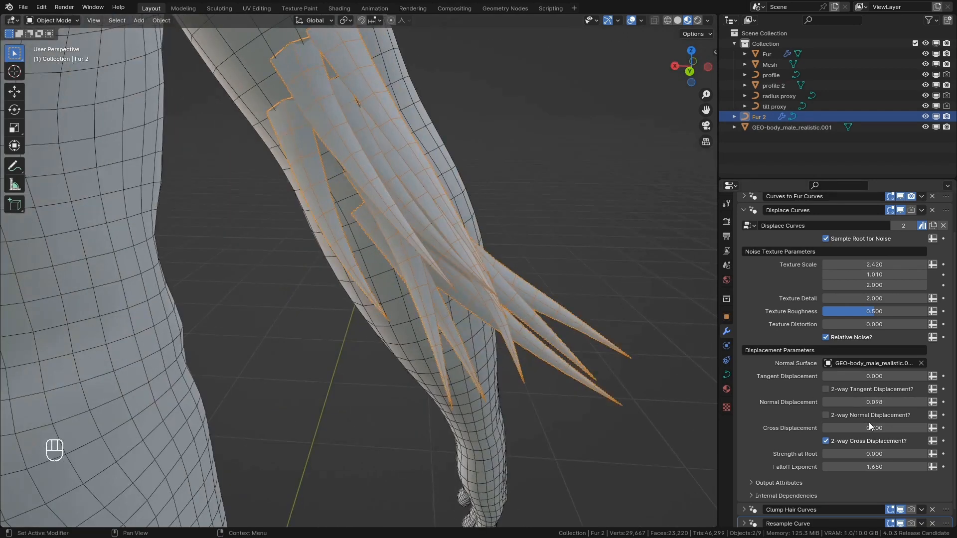
left_click_drag(884, 467, 884, 467)
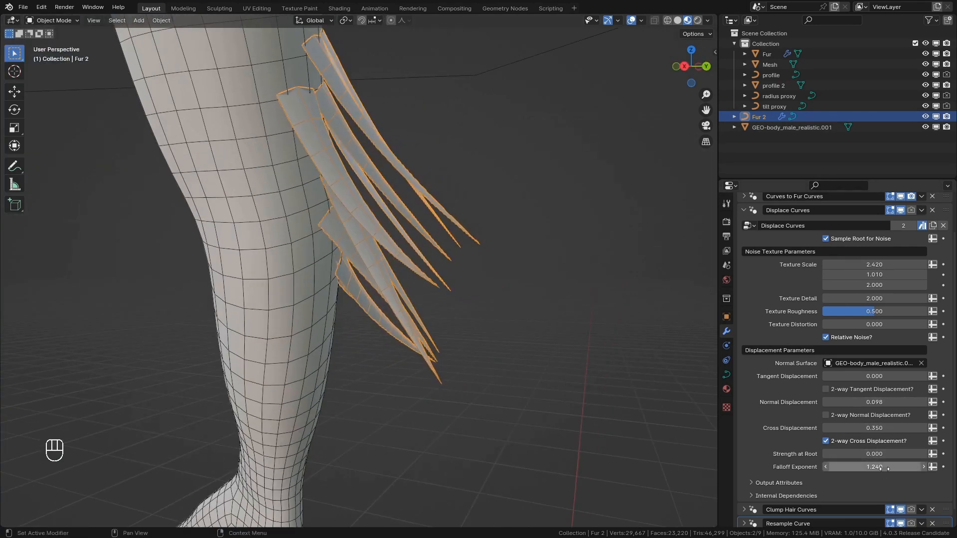
left_click_drag(884, 468, 917, 467)
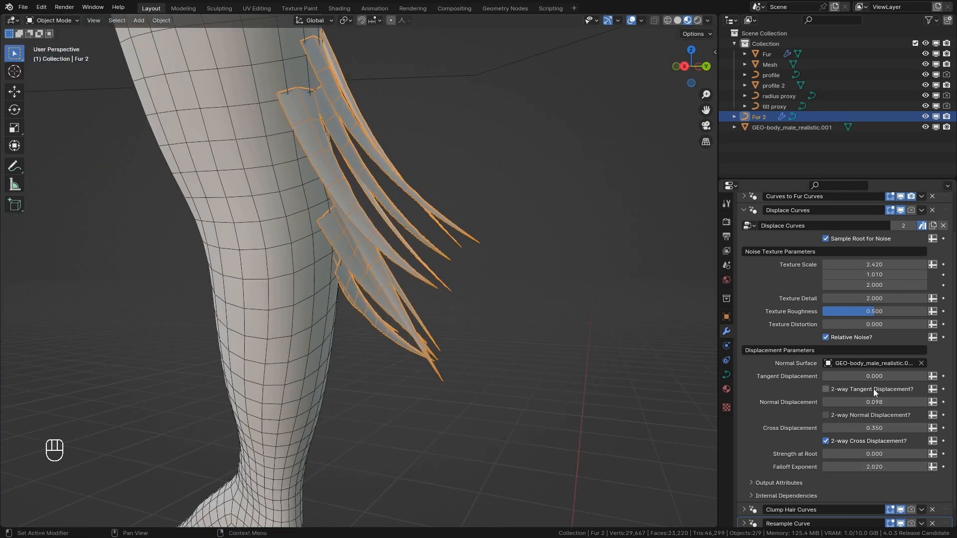
- Turn 2-way Normal Displacement back on in Displace Curves and increase the Normal Displacement
left_click(861, 415)
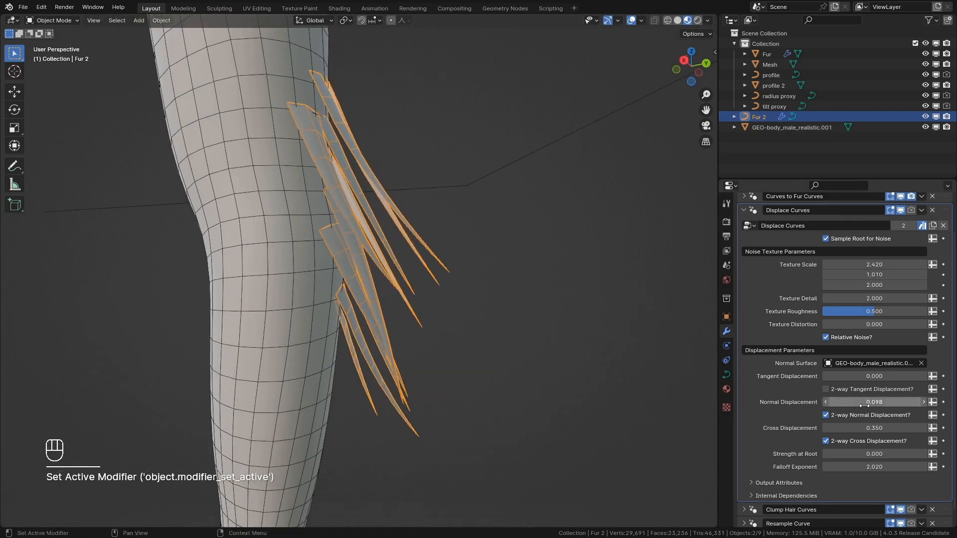
left_click_drag(875, 402, 892, 401)
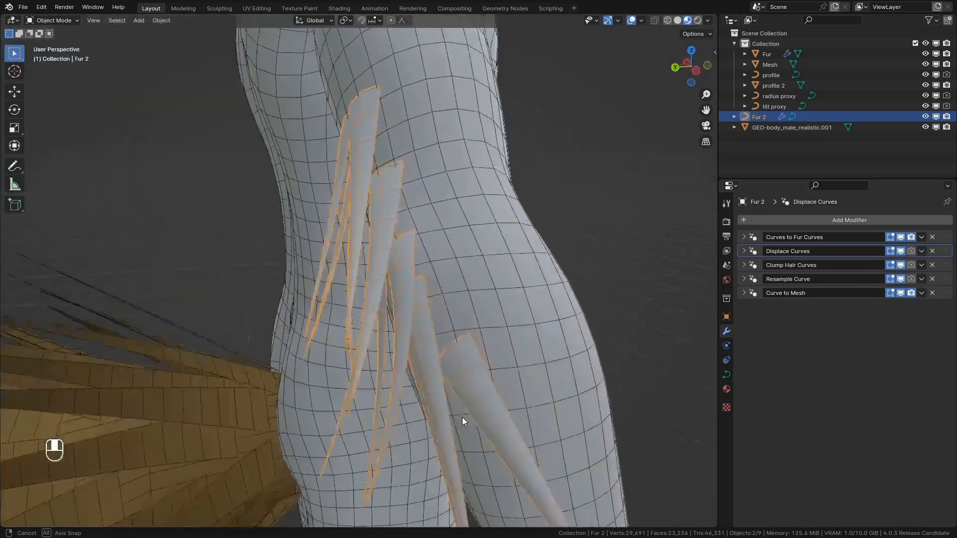
- Draw Fur 2 guide curves on the body surface over the left shoulder and check the generated fur
key("Tab")
middle_click_drag(324, 292, 559, 299)
left_click_drag(377, 196, 321, 291)
middle_click_drag(374, 316, 501, 317)
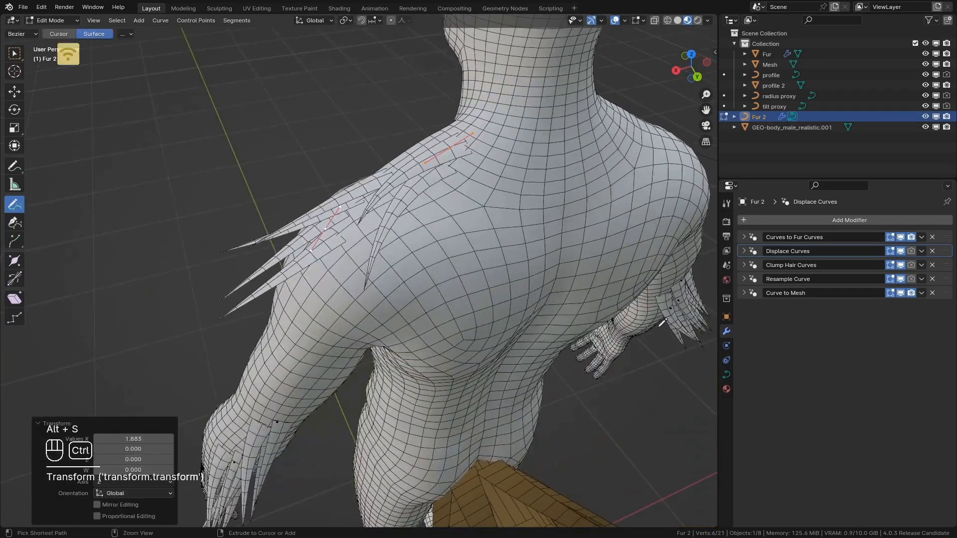
key("Tab")
key("Tab")
key("Tab")
- Set Radius Effect on Length to 1 in Fur 2's Curves to Fur Curves modifier
left_click(744, 237)
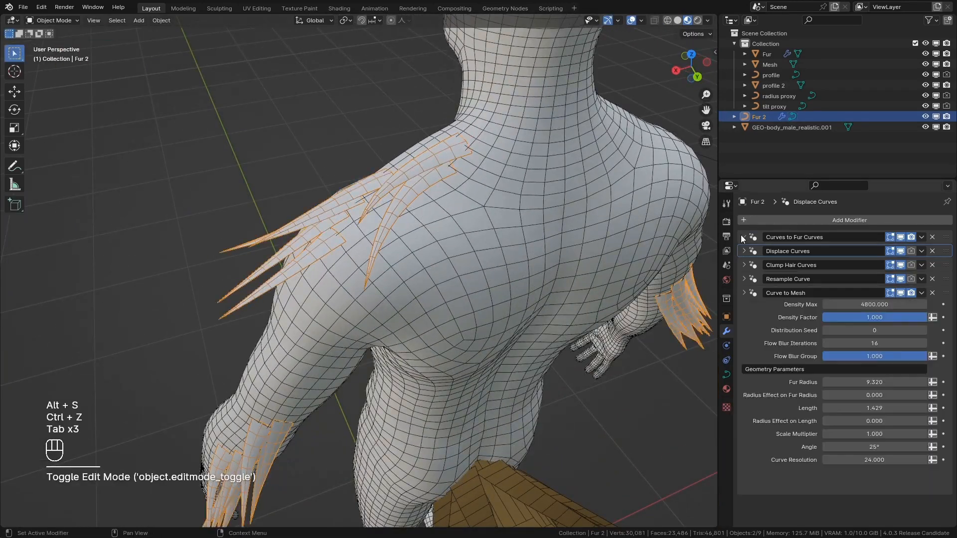
left_click(866, 421)
type("1")
key("Return")
middle_click_drag(623, 344, 534, 343)
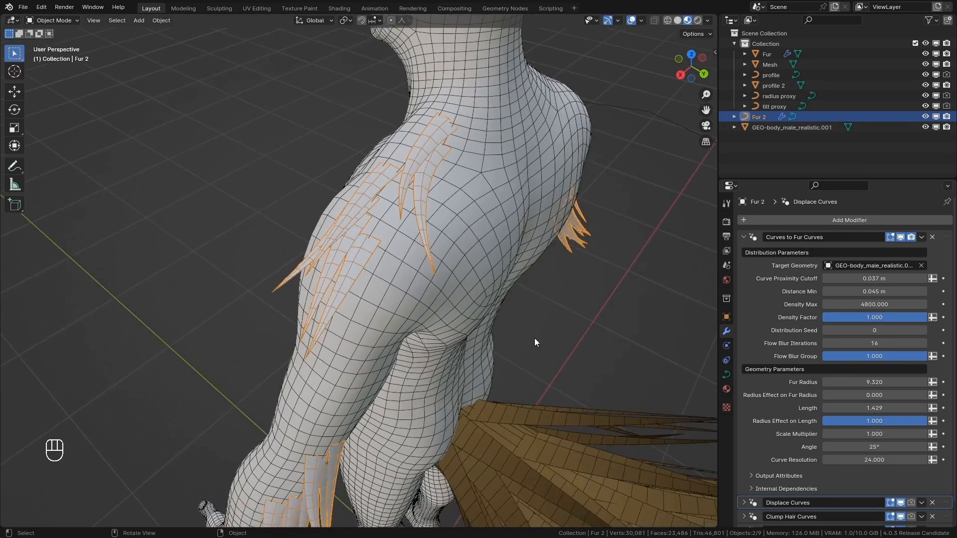
- Tilt the middle control point of the upper shoulder curve by about 19.2° and undo a trial radius increase
key("Tab")
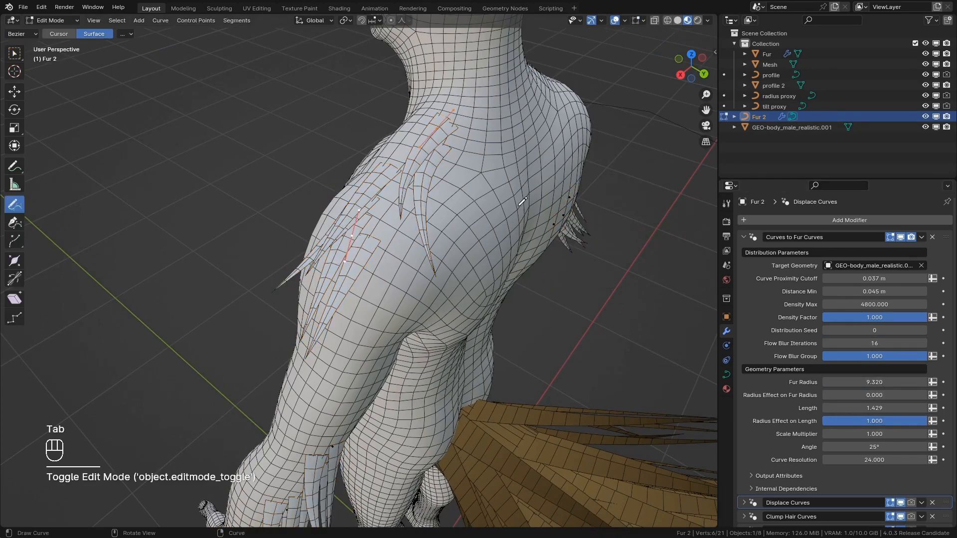
middle_click_drag(379, 85, 367, 139)
left_click(14, 53)
middle_click_drag(284, 160, 287, 170, "shift")
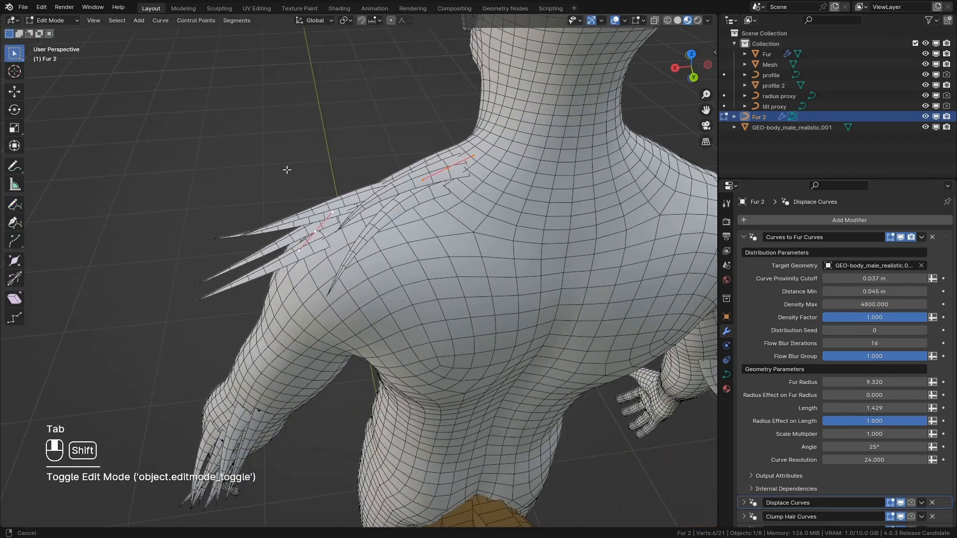
left_click(328, 241)
middle_click_drag(328, 241, 439, 197)
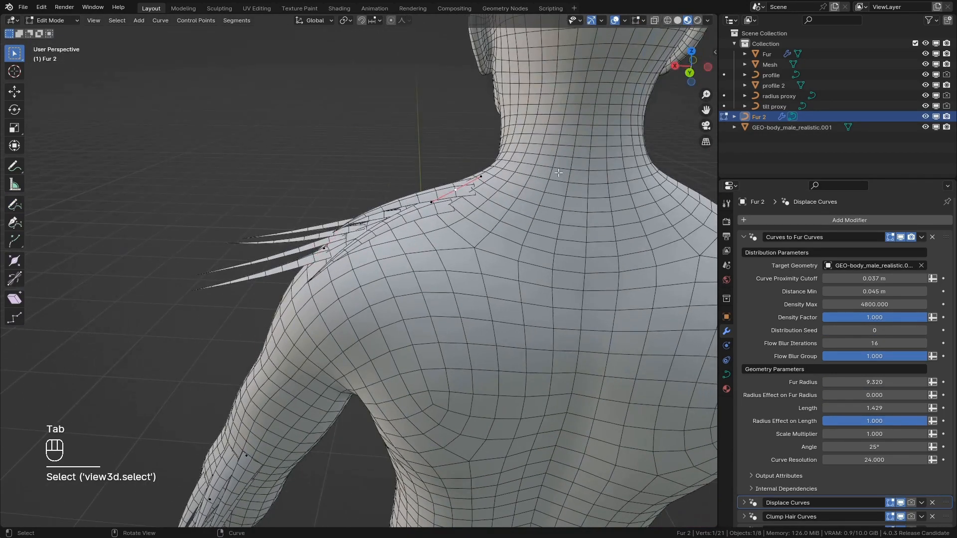
key("ctrl+t")
left_click(565, 208)
middle_click_drag(565, 208, 567, 180)
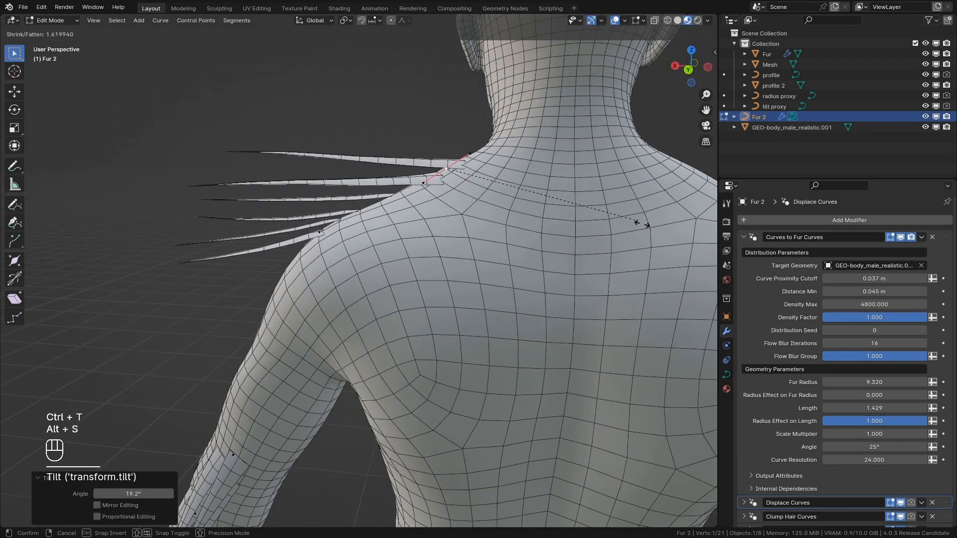
key("ctrl+z")
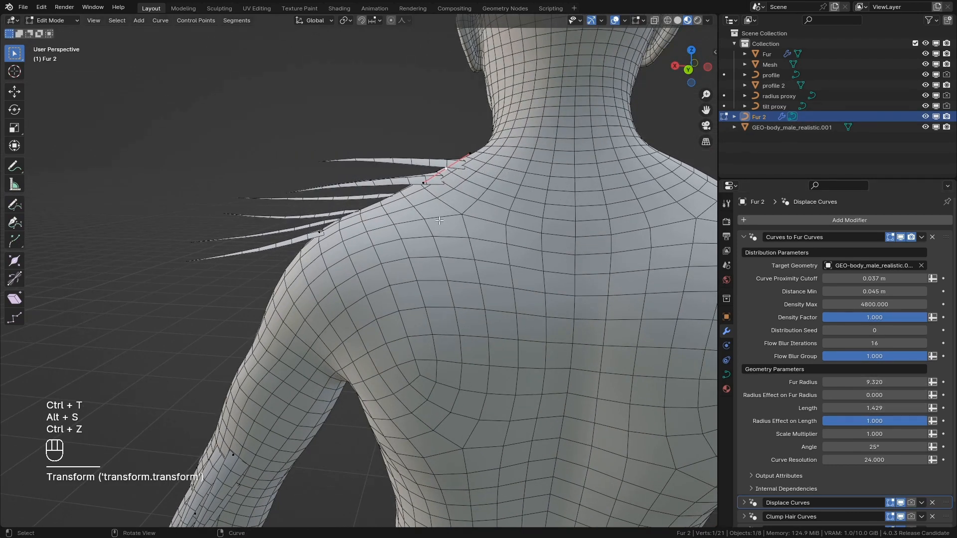
- Set the Curve Resolution to 100 and the Length to 1.15 in Fur 2's Curves to Fur Curves modifier
key("Tab")
middle_click_drag(440, 221, 559, 319)
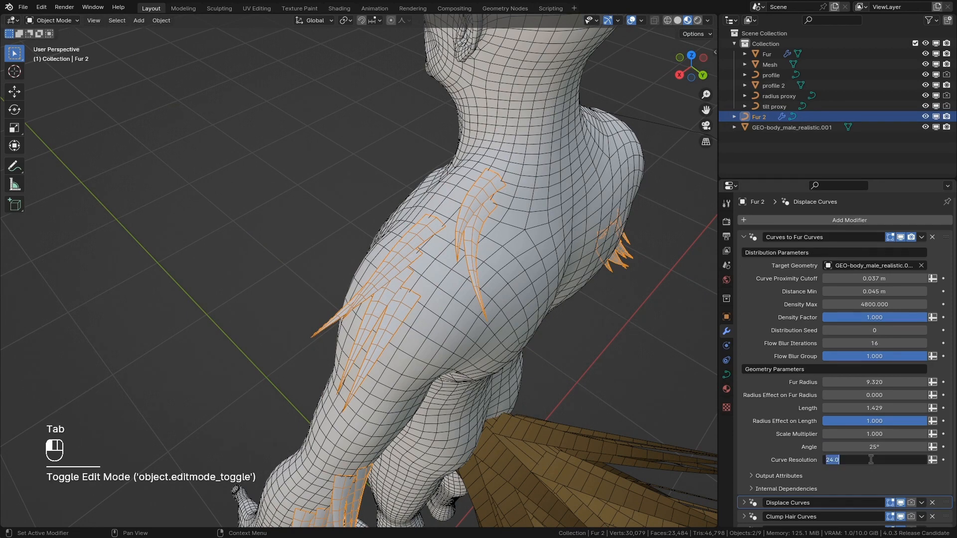
type("100")
double_click(888, 409)
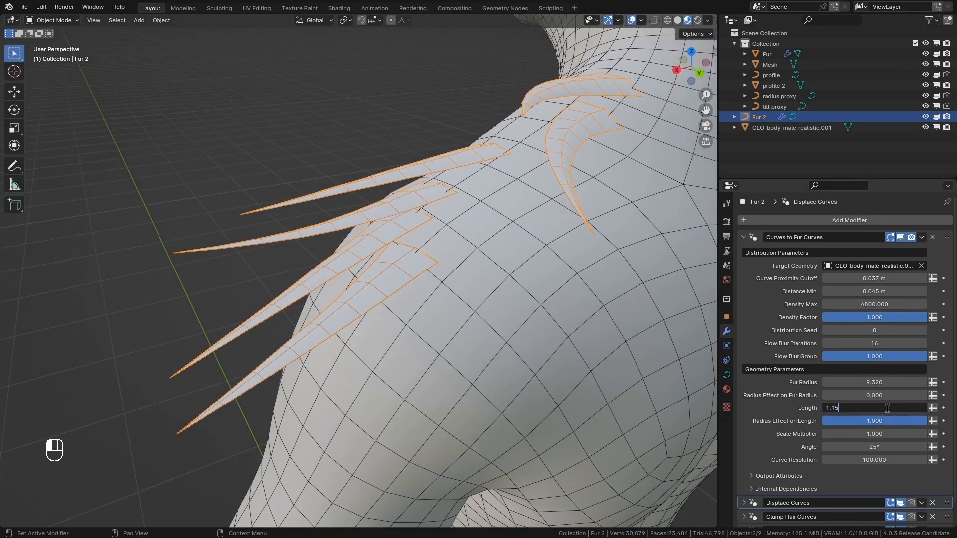
key("Return")
- Set the profile's Scale X to 0.22 and Scale Y to 0.23 in Fur 2's Curve to Mesh modifier
left_click(744, 238)
left_click_drag(874, 433, 902, 433)
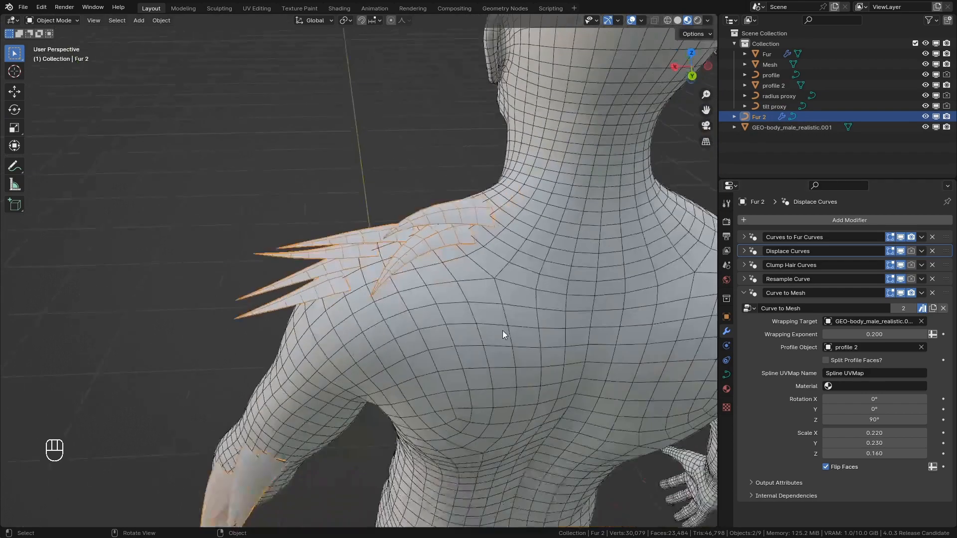
- Adjust radius and tilt of the shoulder curves' control points, tilting the upper curve's middle point by about -4.65°
key("Tab")
left_click(462, 218)
middle_click_drag(588, 222, 426, 244)
key("ctrl+t")
key("alt+s")
left_click(314, 269)
key("alt+s")
key("ctrl+t")
left_click(435, 164)
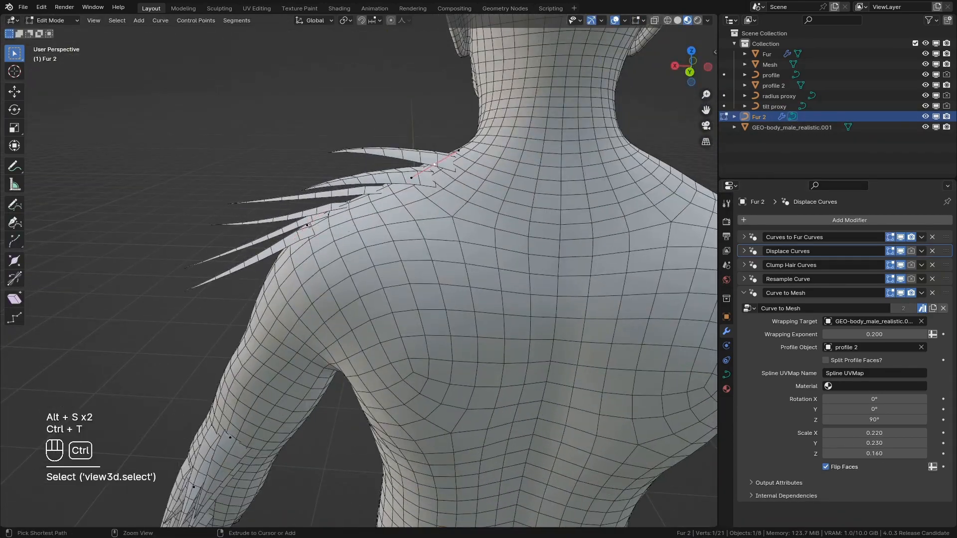
key("ctrl+t")
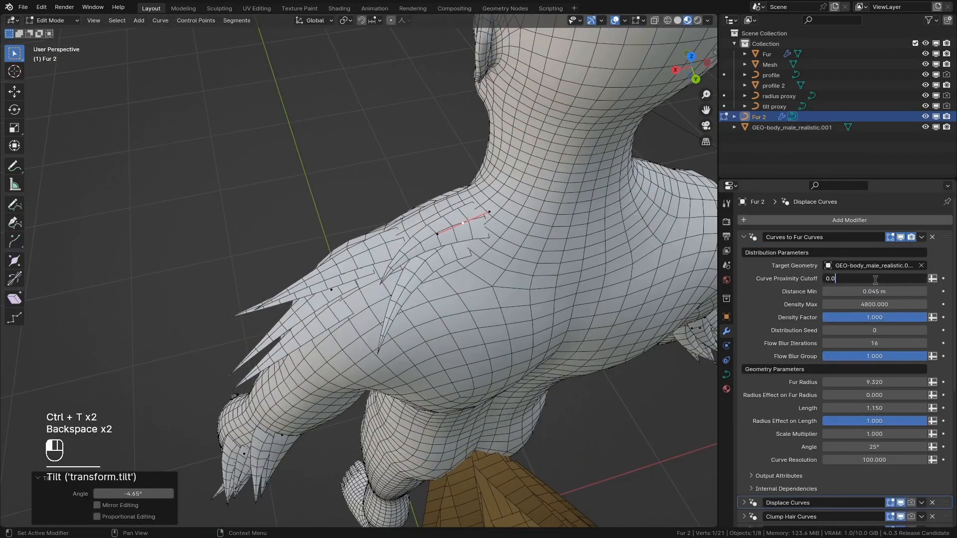
- Set the Curve Proximity Cutoff in Fur 2's Curves to Fur Curves modifier to 0.05 m
type("5")
key("Return")
middle_click_drag(499, 259, 494, 214)
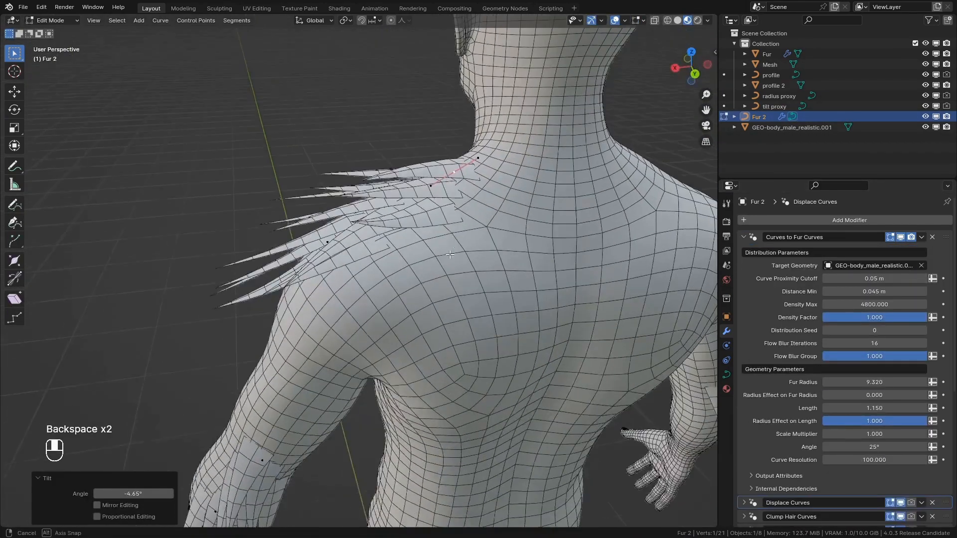
- Adjust the radius of the left arm curves' control points, scaling the point near the elbow by about 1.41
left_click(289, 319)
middle_click_drag(289, 319, 389, 284)
key("alt+s")
left_click(354, 218)
left_click(353, 184)
key("alt+s")
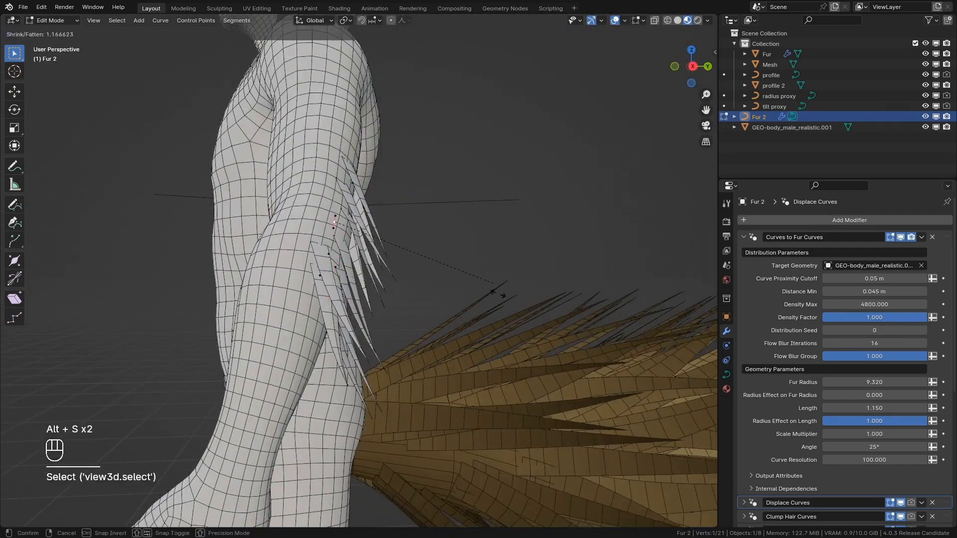
left_click(502, 295)
key("ctrl+z")
key("alt+s")
left_click(491, 211)
middle_click_drag(489, 212, 402, 279)
- Try tilting the selected control point near the left elbow by about 16.9°
key("ctrl+t")
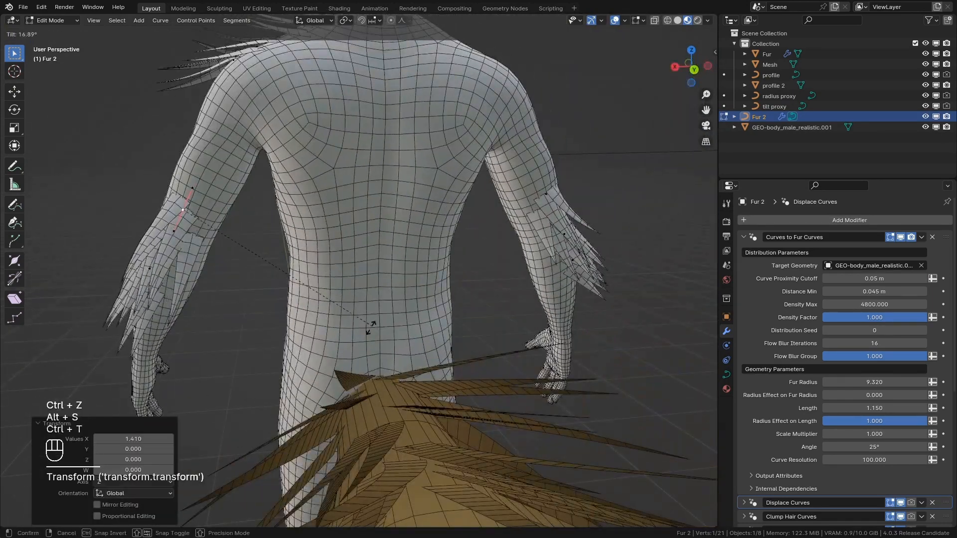
left_click(372, 328)
key("ctrl+z")
- Delete all guide curve points on the right arm and return to Object Mode
left_click_drag(654, 353, 549, 158)
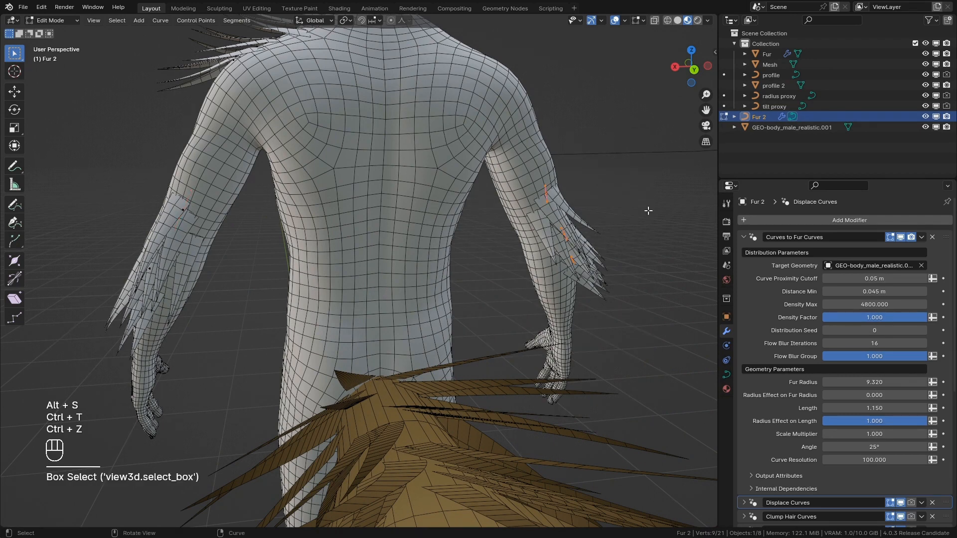
left_click(671, 216)
key("Tab")
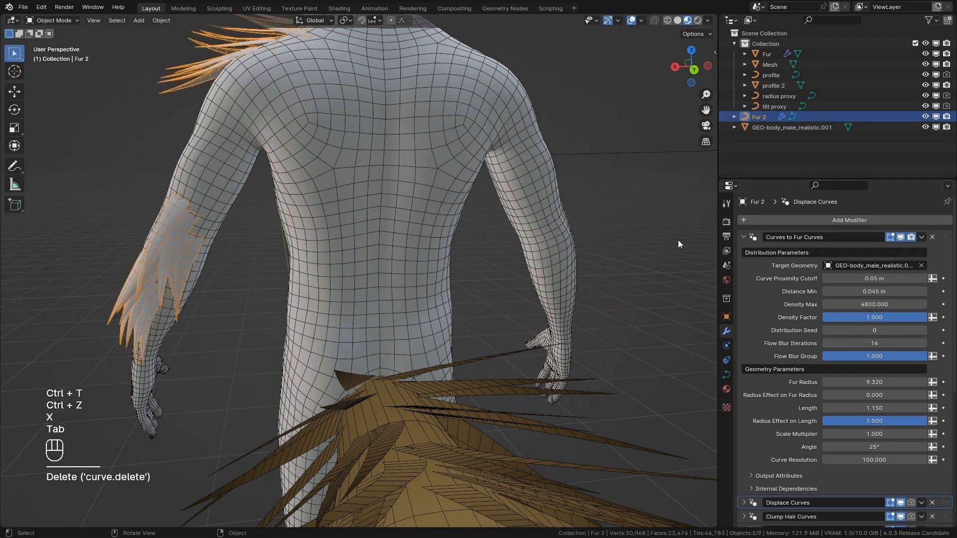
- Add a Mirror Curves modifier to Fur 2
left_click(740, 238)
left_click(751, 217)
type("mirror cur")
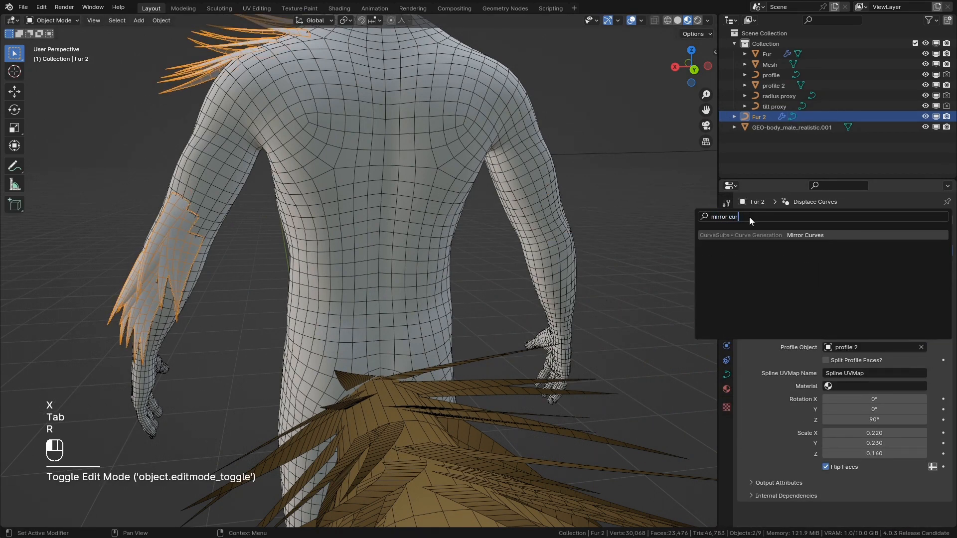
key("Return")
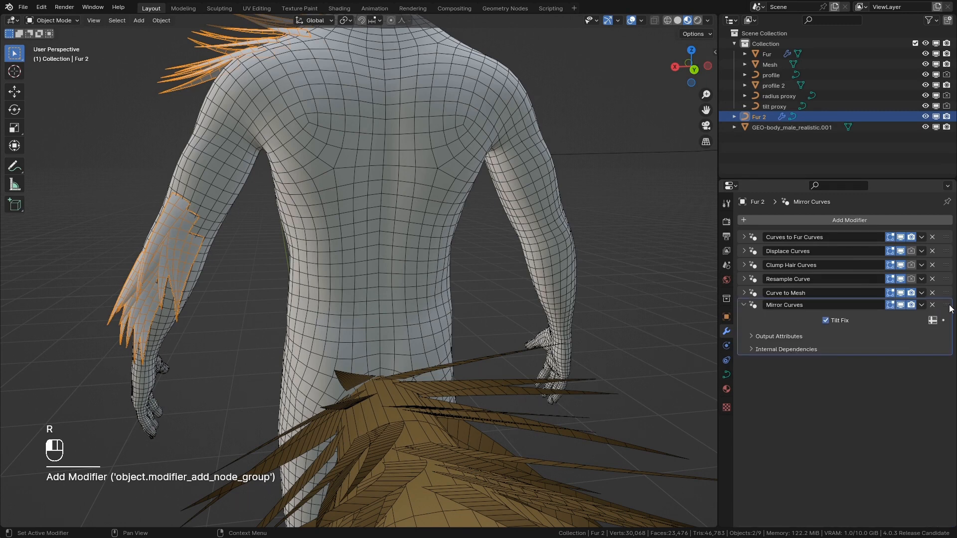
- Move the Mirror Curves modifier above Curve to Mesh in Fur 2's modifier stack
mouse_move(947, 294)
left_mouse_down()
mouse_move(948, 256)
mouse_move(946, 352)
mouse_move(941, 296)
left_mouse_up()
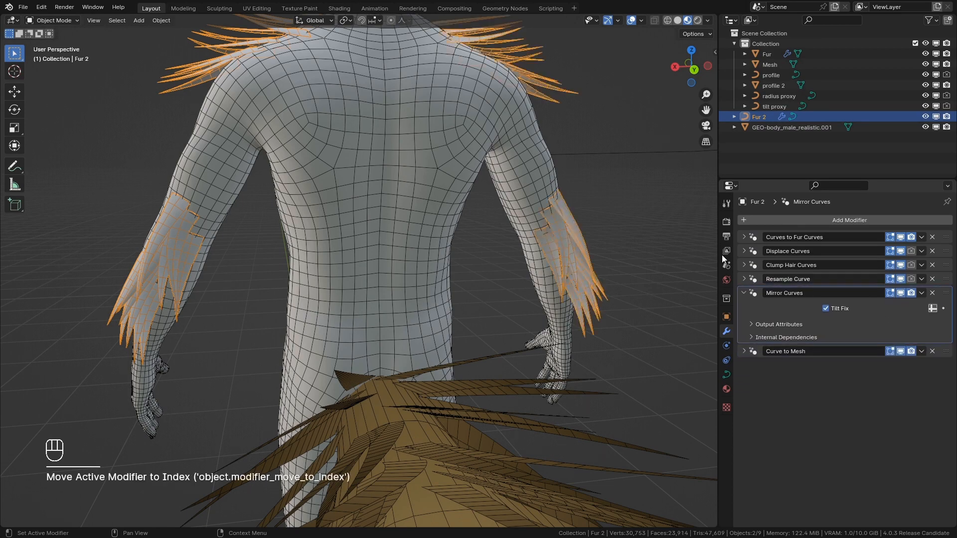
middle_click_drag(707, 302, 721, 348, "shift")
middle_click_drag(612, 313, 560, 313)
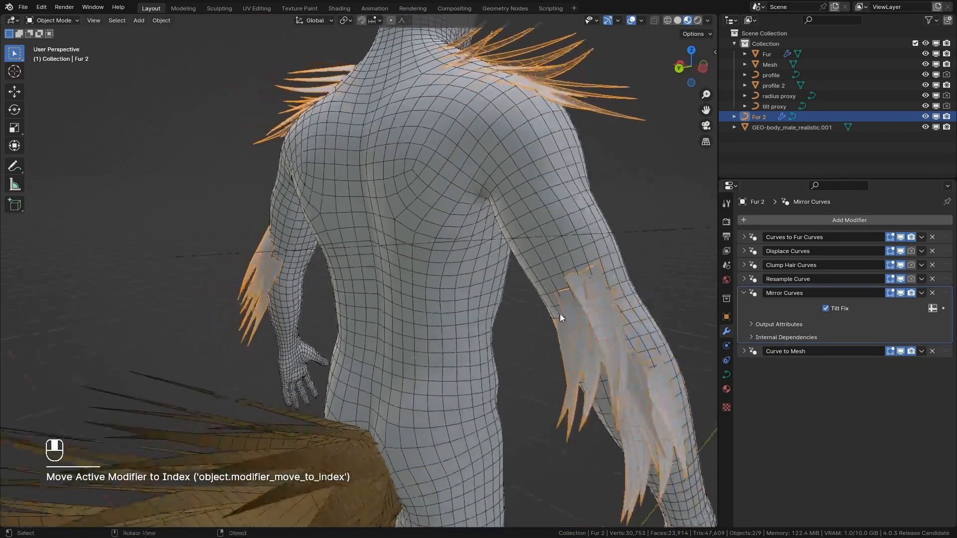
- Compare the mirrored shoulder and arm fur with the Mirror Curves Tilt Fix option off and on
left_click(836, 308)
left_click(836, 308)
middle_click_drag(506, 260, 427, 296)
scroll(449, 166, "down", 5)
middle_click_drag(468, 193, 477, 177)
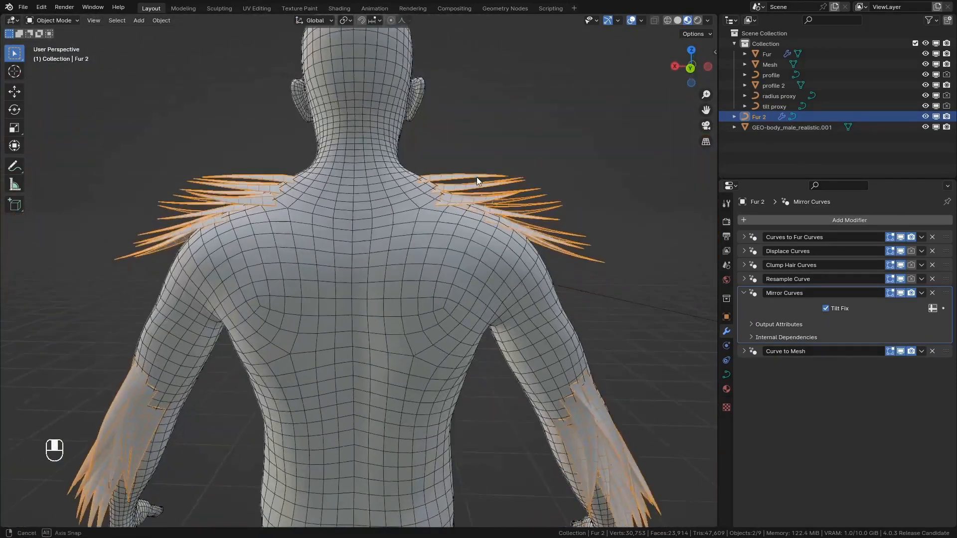
middle_click_drag(493, 260, 491, 199, "shift")
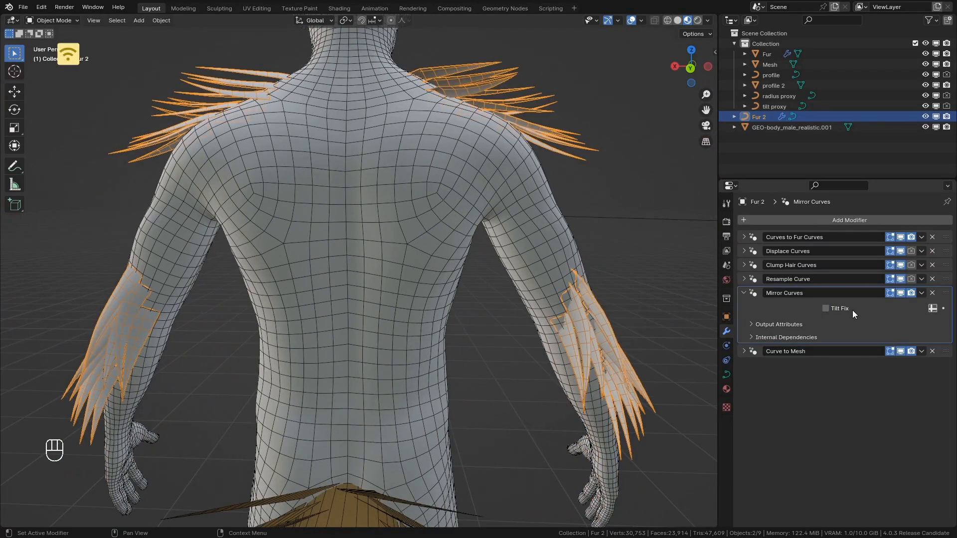
- Add an Align Curve to Surface modifier to Fur 2 with the GEO-body_male_realistic.001 mesh as wrapping target
left_click(773, 220)
type("align")
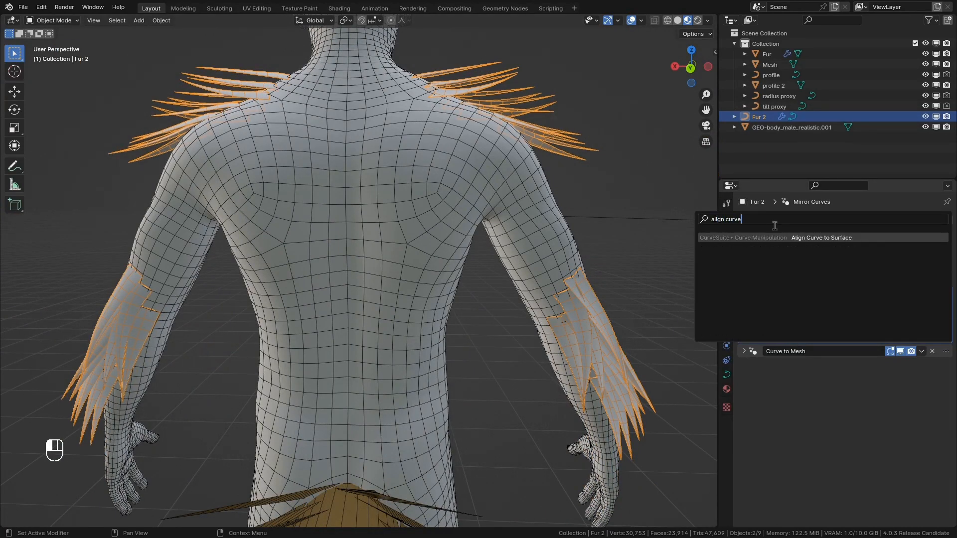
type(" curve")
key("Return")
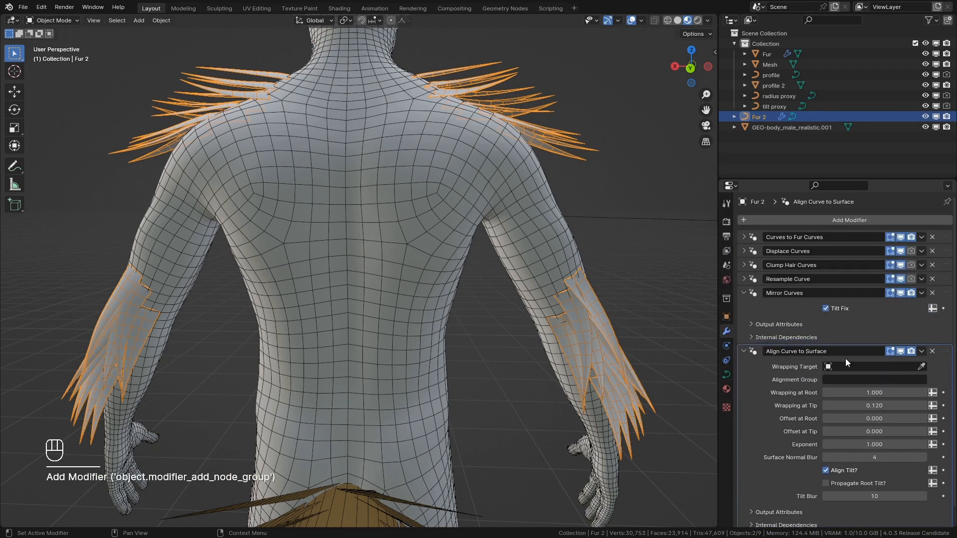
left_click(921, 367)
left_click(502, 192)
middle_click_drag(502, 192, 517, 272)
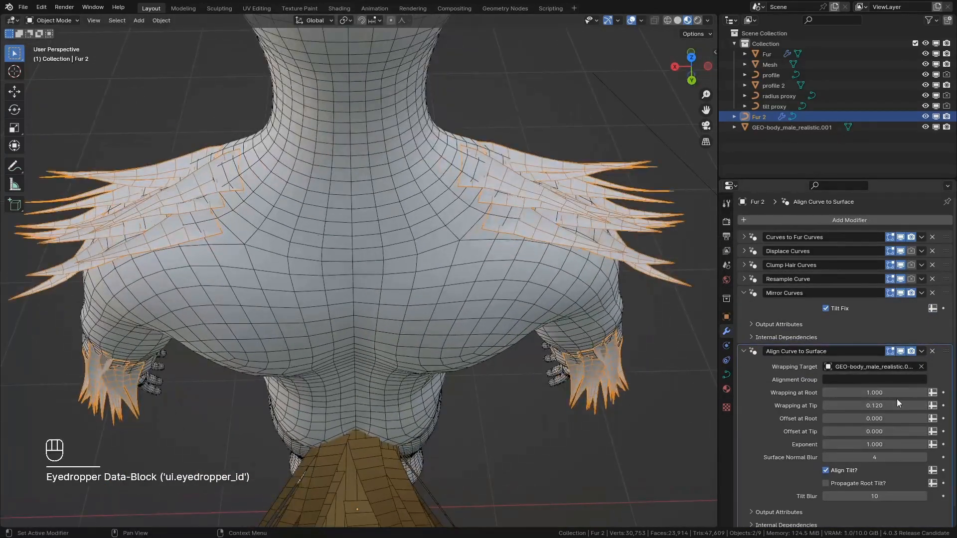
- Try Wrapping at Root and Wrapping at Tip at 0, and remove the Align Curve to Surface modifier
left_click_drag(897, 393, 848, 405)
mouse_move(553, 281)
middle_mouse_down()
mouse_move(555, 233)
mouse_move(557, 289)
middle_mouse_up()
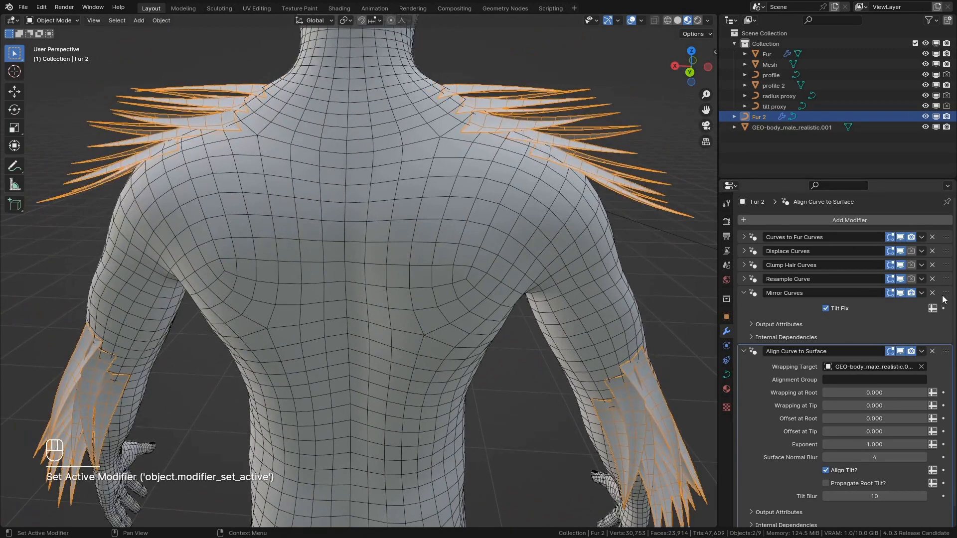
left_click(932, 351)
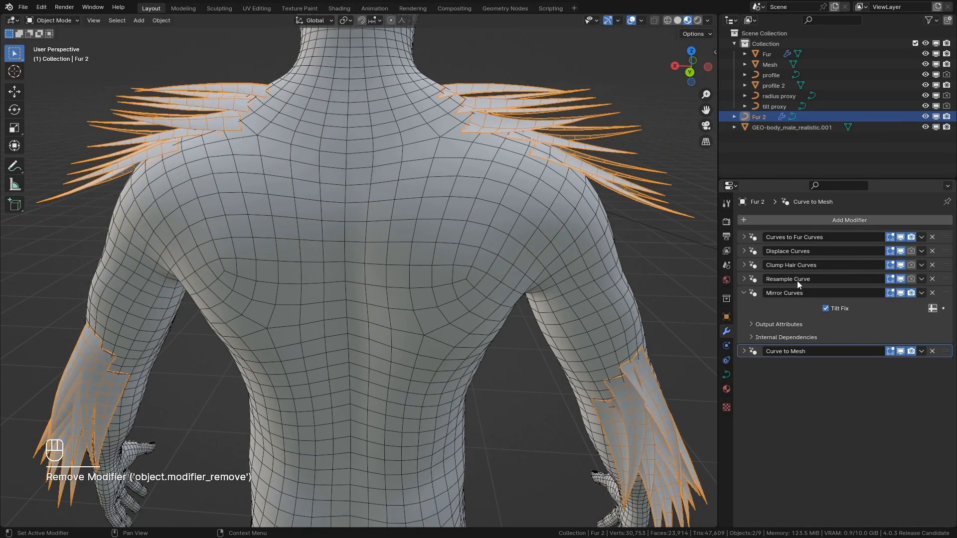
- Move the Mirror Curves modifier above Clump Hair Curves in the stack
middle_click_drag(623, 284, 616, 297, "shift")
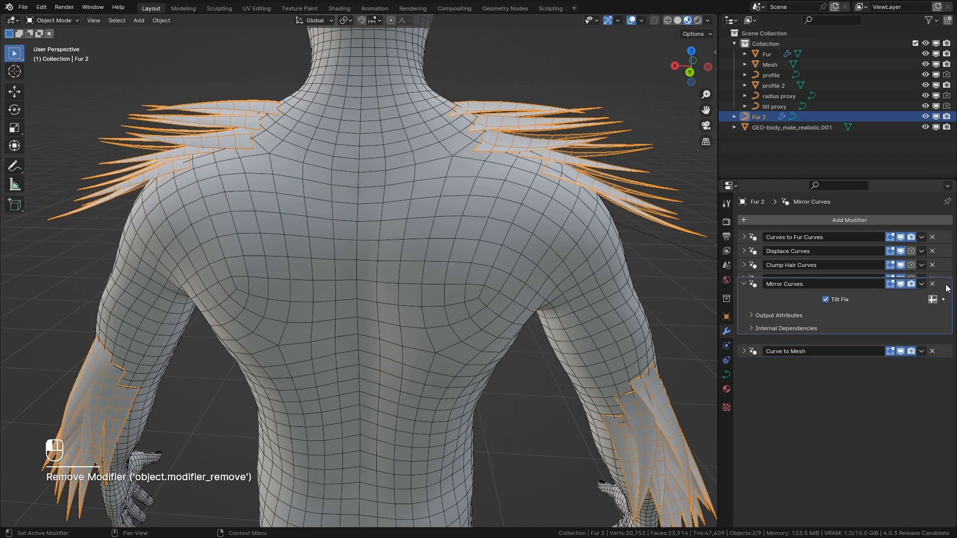
left_click_drag(947, 288, 947, 277)
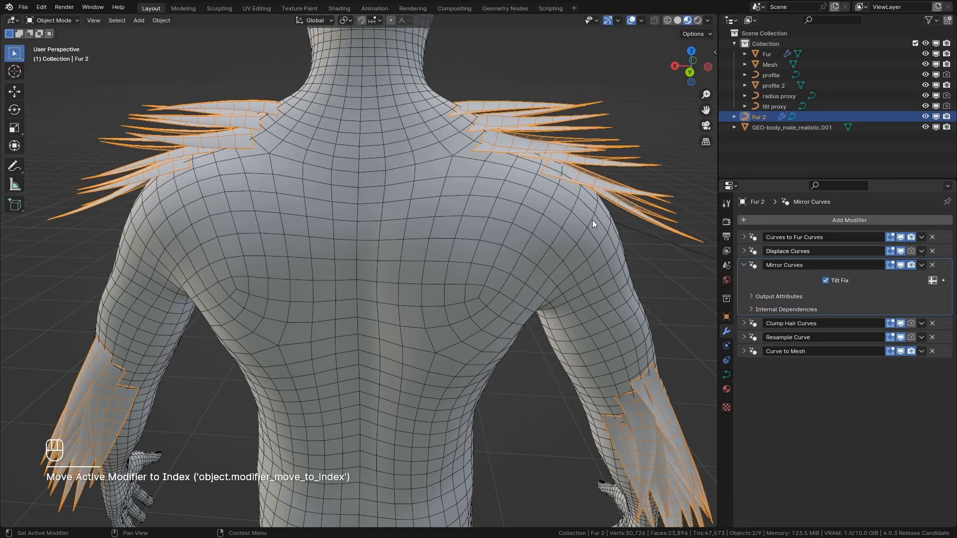
middle_click_drag(592, 220, 573, 273)
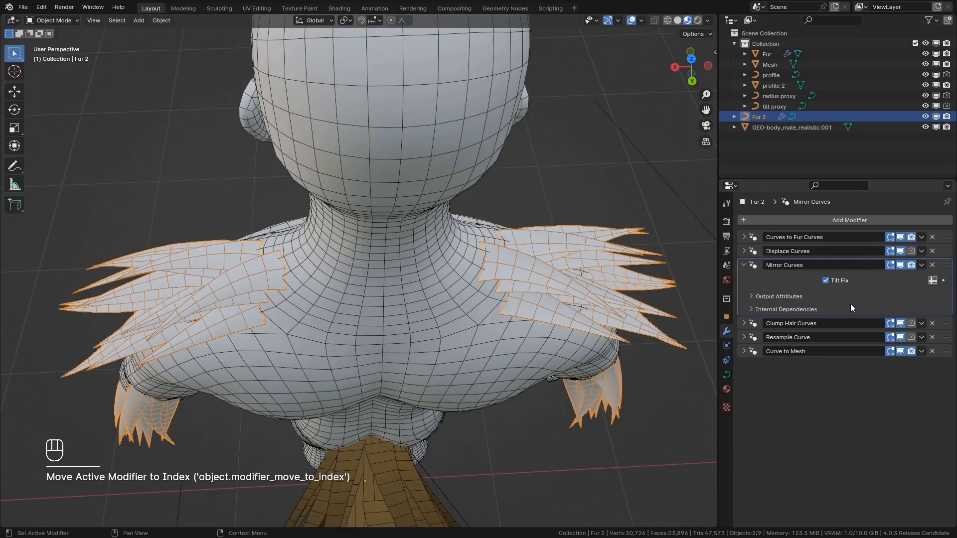
- Compare the mirrored fur with the Clump Hair Curves modifier hidden and shown in the viewport
left_click(901, 323)
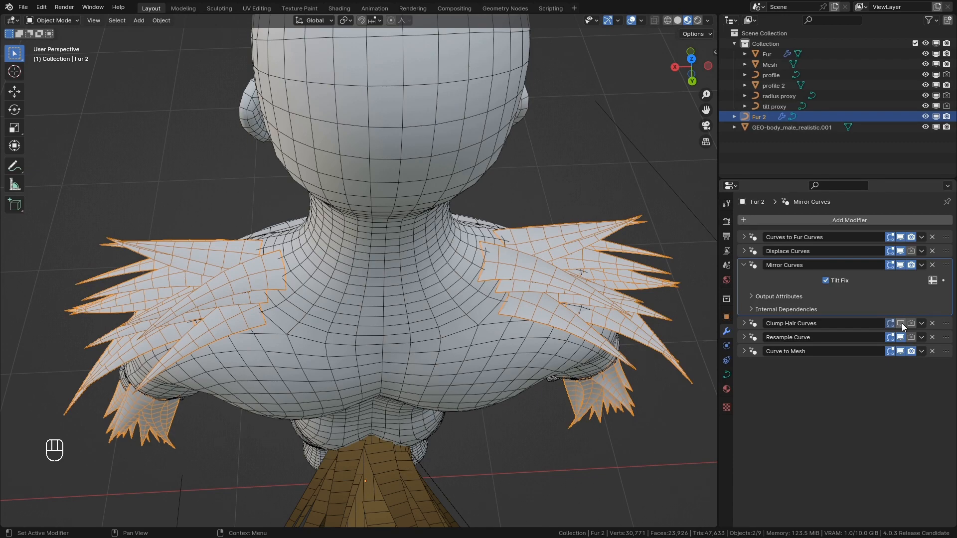
left_click(902, 323)
middle_click_drag(556, 334, 431, 268)
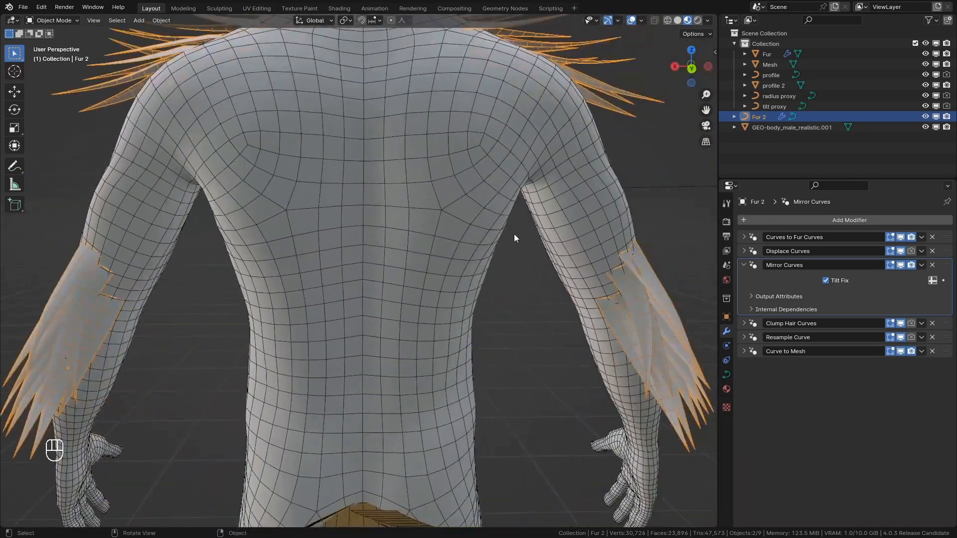
middle_click_drag(514, 238, 543, 279, "shift")
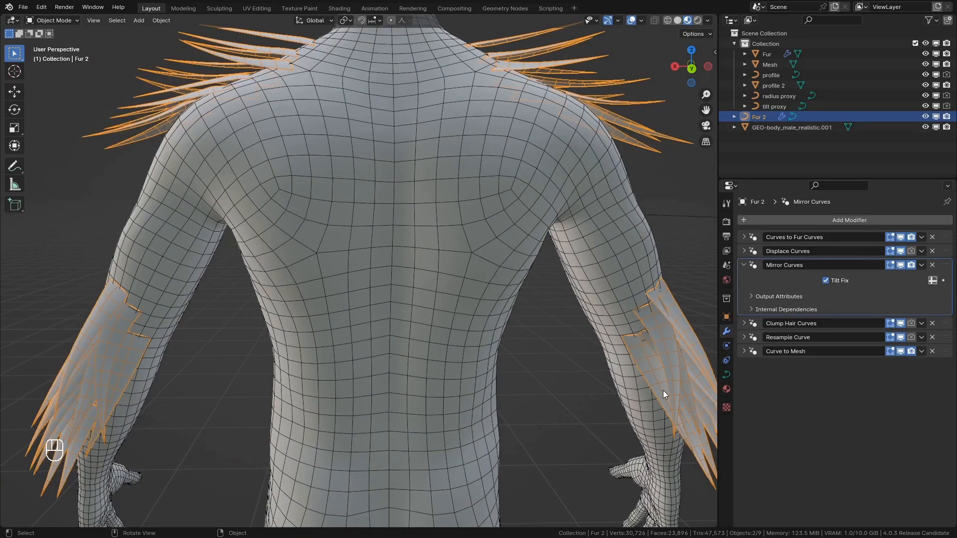
middle_click_drag(663, 390, 531, 324)
- Move the Mirror Curves modifier to the first place in the stack and disable its Tilt Fix
middle_click_drag(408, 274, 483, 382)
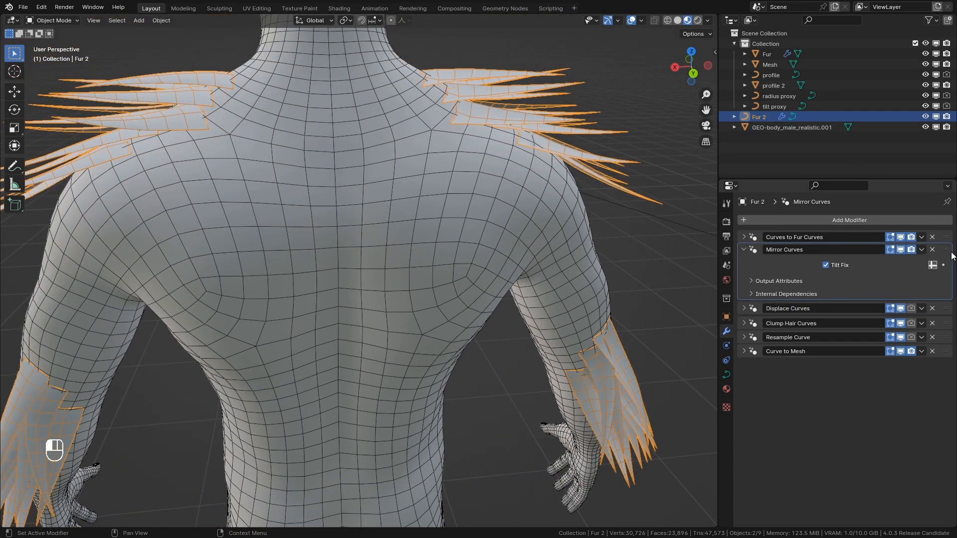
scroll(527, 187, "down", 3)
middle_click_drag(528, 187, 499, 221)
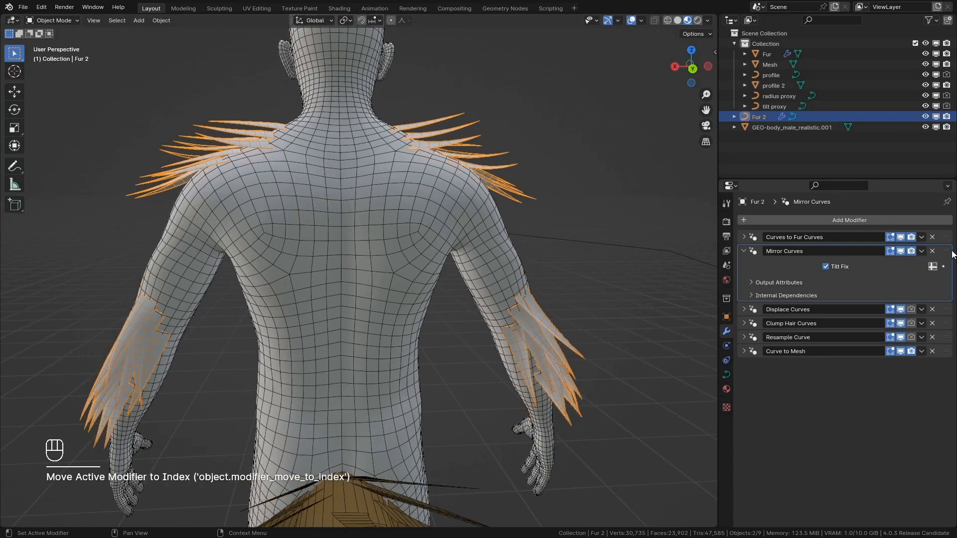
left_click_drag(953, 239, 954, 232)
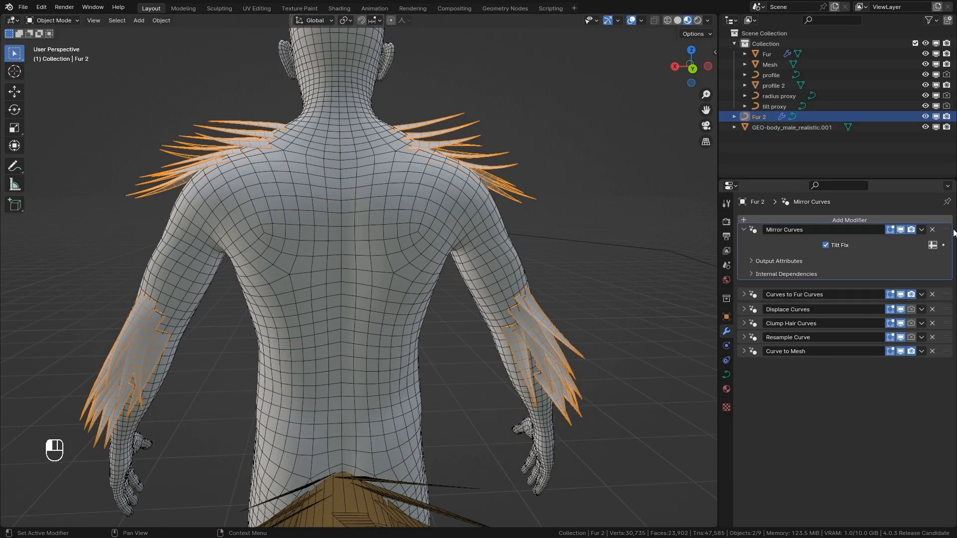
middle_click_drag(580, 199, 378, 161)
left_click(841, 253)
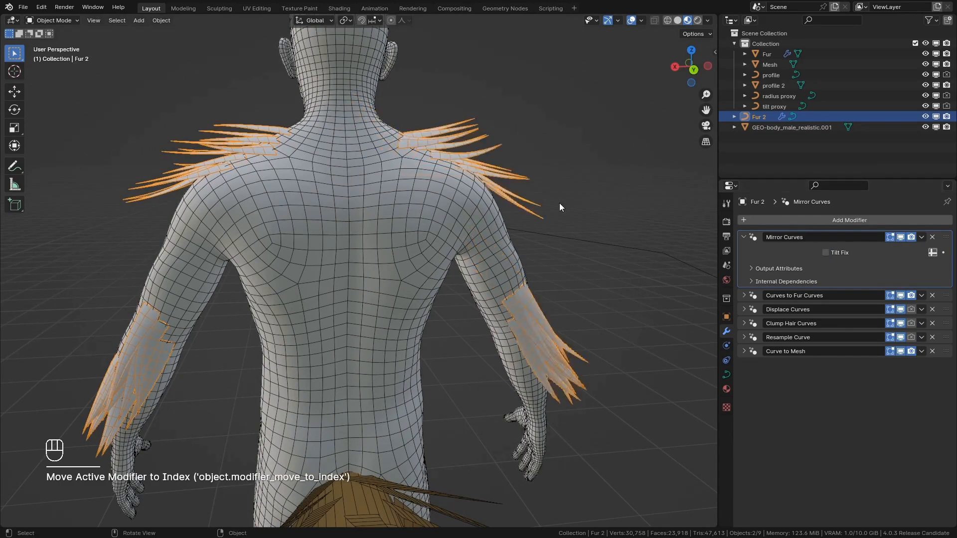
- Enter Edit Mode on Fur 2 and draw two surface curves down the centre of the chest
middle_click_drag(559, 203, 269, 219)
middle_click_drag(299, 219, 348, 222, "shift")
scroll(348, 222, "up", 2)
key("Tab")
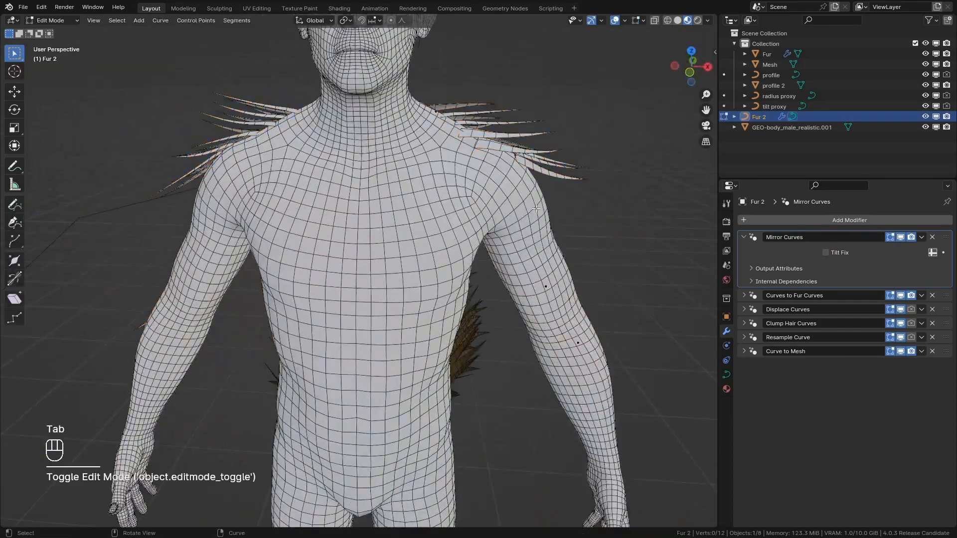
middle_click_drag(536, 209, 383, 244)
left_click(11, 206)
middle_click_drag(553, 40, 620, 27)
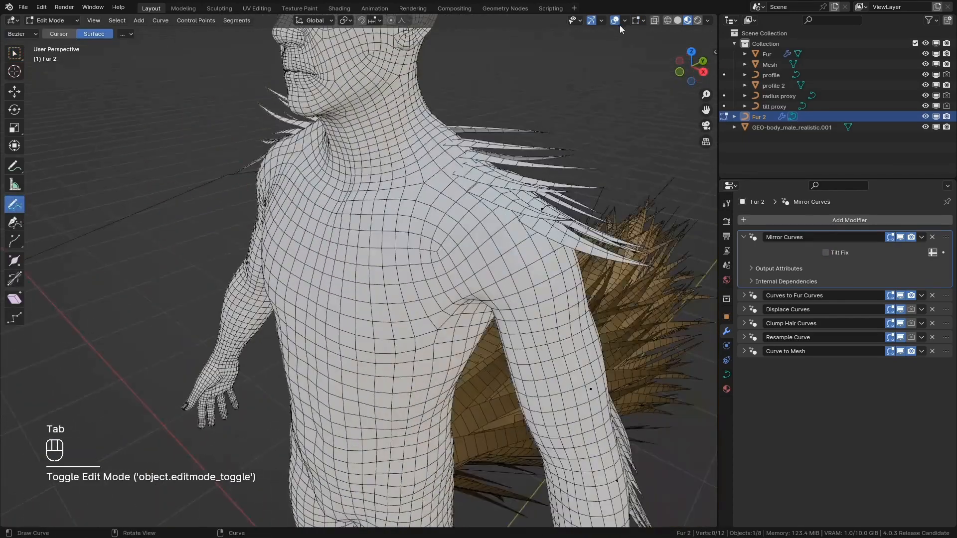
middle_click_drag(441, 150, 419, 211, "shift")
left_click_drag(421, 212, 491, 255)
middle_click_drag(359, 262, 403, 265)
left_click_drag(375, 327, 369, 324)
middle_click_drag(375, 319, 356, 299)
- Scale the radius of the new chest curves by about 1.104 and reposition their points with a different snapping target
key("alt+s")
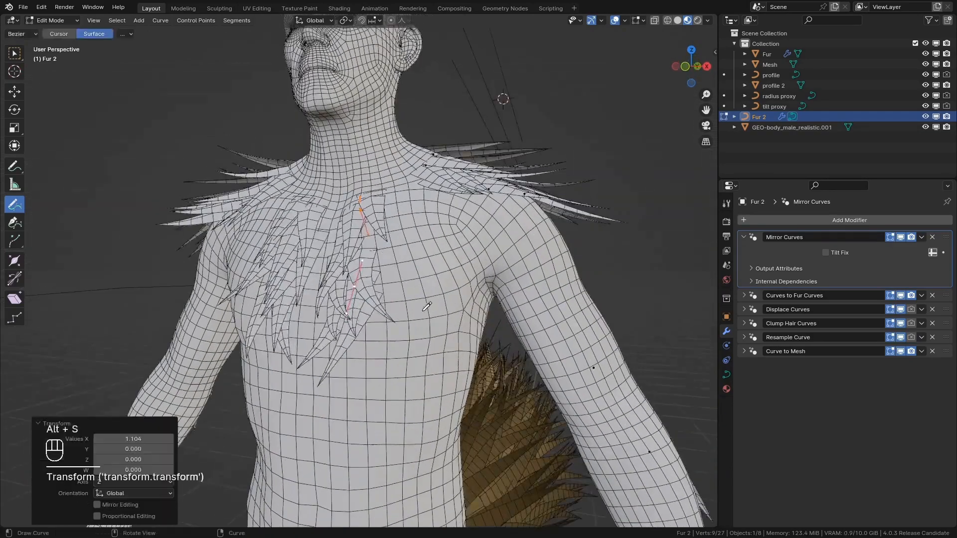
key("ctrl+t")
key("g")
left_click(451, 95)
key("ctrl+z")
left_click(375, 20)
left_click(360, 170)
key("g")
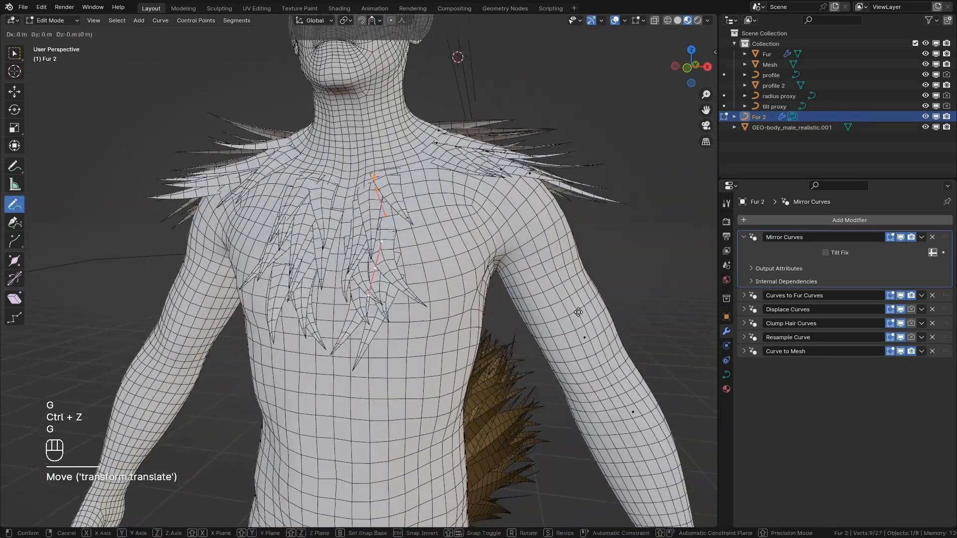
left_click(429, 199)
- Draw one more surface curve on the chest and several down the left hip and upper thigh
left_click_drag(414, 199, 434, 224)
middle_click_drag(433, 225, 451, 195)
middle_click_drag(574, 379, 294, 234, "shift")
mouse_move(294, 234)
middle_mouse_down()
mouse_move(257, 265)
mouse_move(164, 265)
middle_mouse_up()
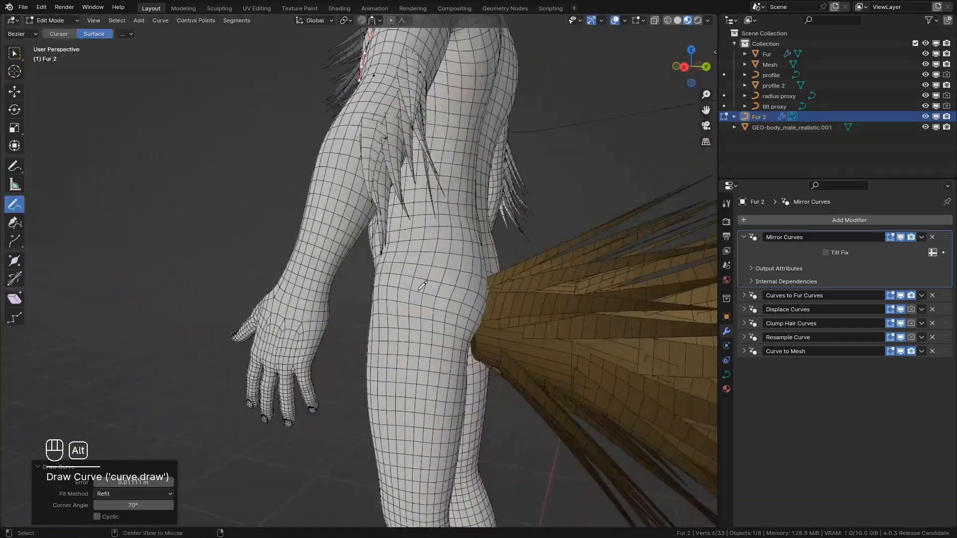
middle_click_drag(448, 279, 389, 274)
left_click_drag(379, 224, 396, 289)
middle_click_drag(424, 274, 373, 269)
key("ctrl+z")
left_click_drag(418, 224, 431, 295)
middle_click_drag(431, 294, 558, 286)
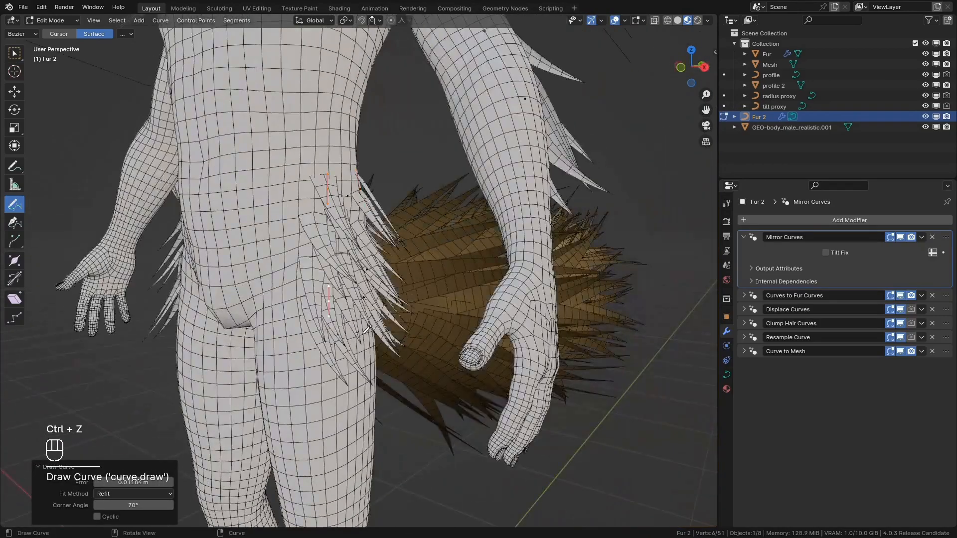
- Draw surface curves down the left lower leg, including the back and outside of the calf
middle_click_drag(448, 349, 444, 149, "shift")
left_click_drag(414, 277, 418, 324)
middle_click_drag(449, 269, 349, 270)
middle_click_drag(423, 259, 329, 254)
left_click_drag(329, 178, 334, 228)
left_click_drag(334, 255, 337, 349)
left_click_drag(319, 249, 323, 310)
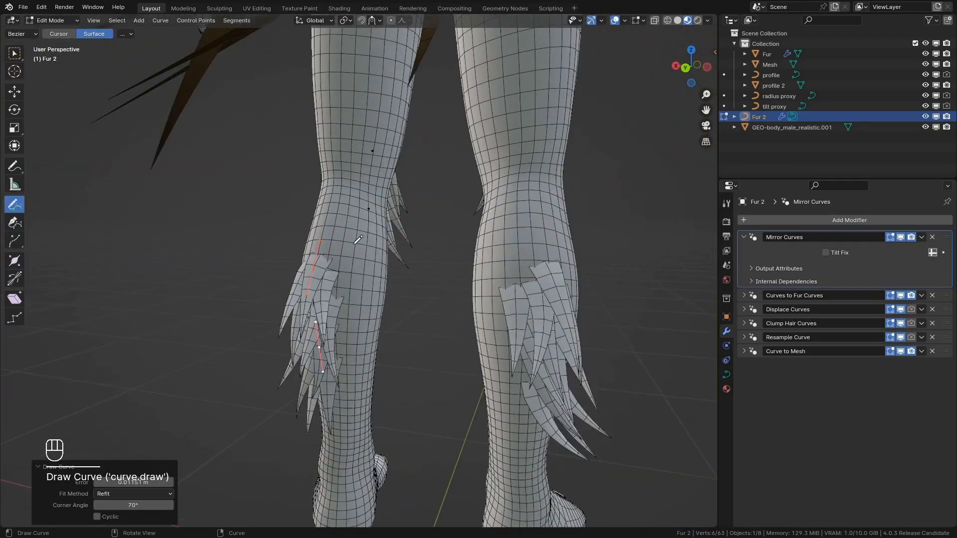
- Draw further short surface curves around the left knee to fill in the leg fur
middle_click_drag(329, 269, 389, 269)
mouse_move(375, 240)
left_mouse_down()
mouse_move(383, 294)
mouse_move(359, 294)
left_mouse_up()
middle_click_drag(408, 294, 493, 294)
left_click_drag(361, 159, 362, 209)
middle_click_drag(334, 199, 411, 188)
left_click_drag(379, 161, 378, 199)
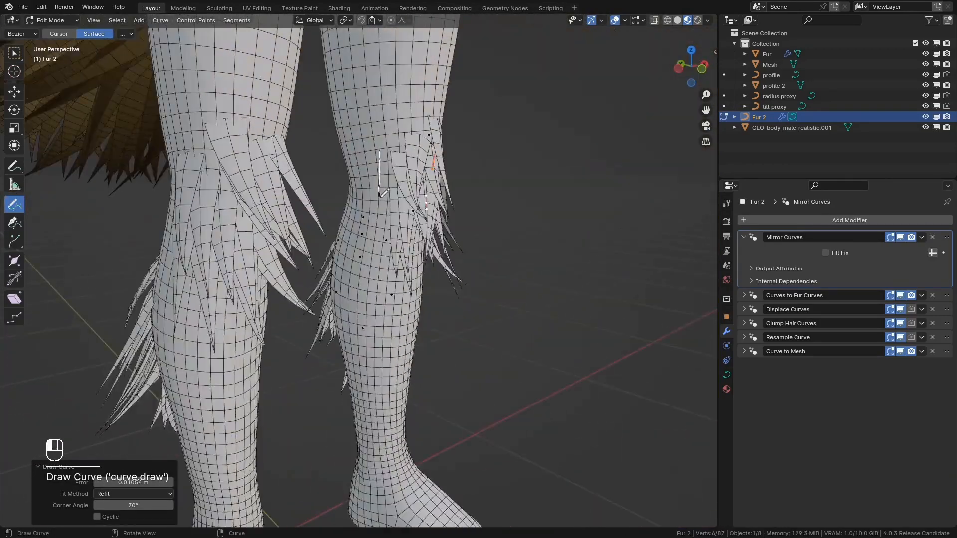
middle_click_drag(379, 204, 324, 205)
- Move the control point above the left knee slightly upward and rotate it by about -4.54°
middle_click_drag(349, 149, 313, 145, "shift")
middle_click_drag(313, 200, 313, 170)
left_click(14, 54)
left_click(393, 284)
key("g")
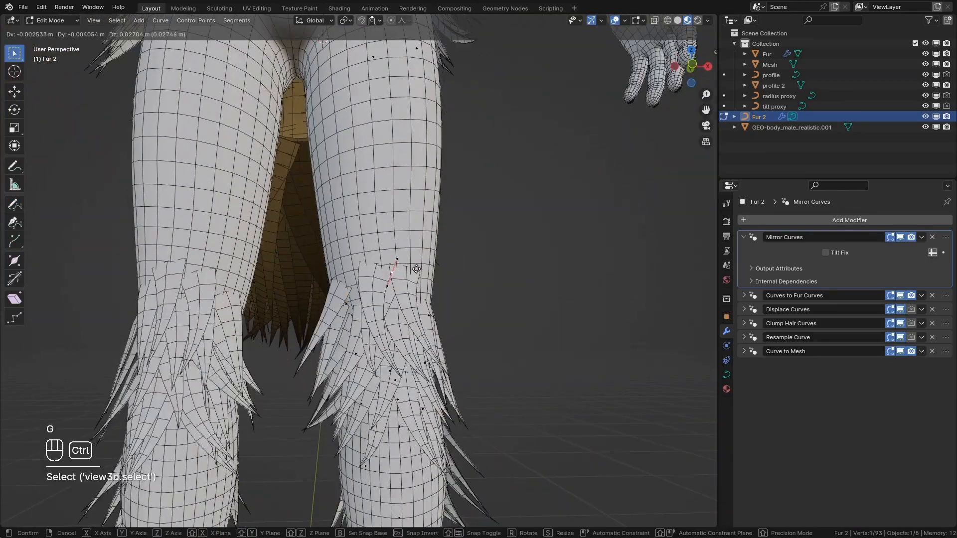
left_click(419, 264)
key("r")
key("r")
left_click(485, 252)
- Reposition a control point of the fur curves on the torso
middle_click_drag(485, 252, 386, 431)
middle_click_drag(386, 299, 486, 431, "shift")
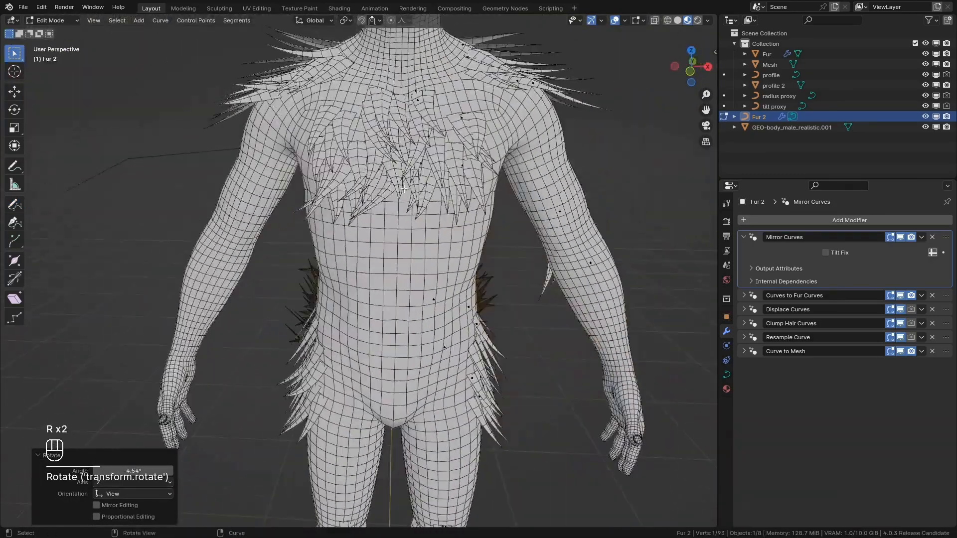
left_click(451, 232)
key("g")
left_click(455, 222)
- Subdivide the linked curves at the centre of the chest with one cut and move one of their points
scroll(455, 222, "up", 2)
middle_click_drag(476, 161, 438, 161, "shift")
key("ctrl+l")
right_click(438, 160)
left_click(420, 103)
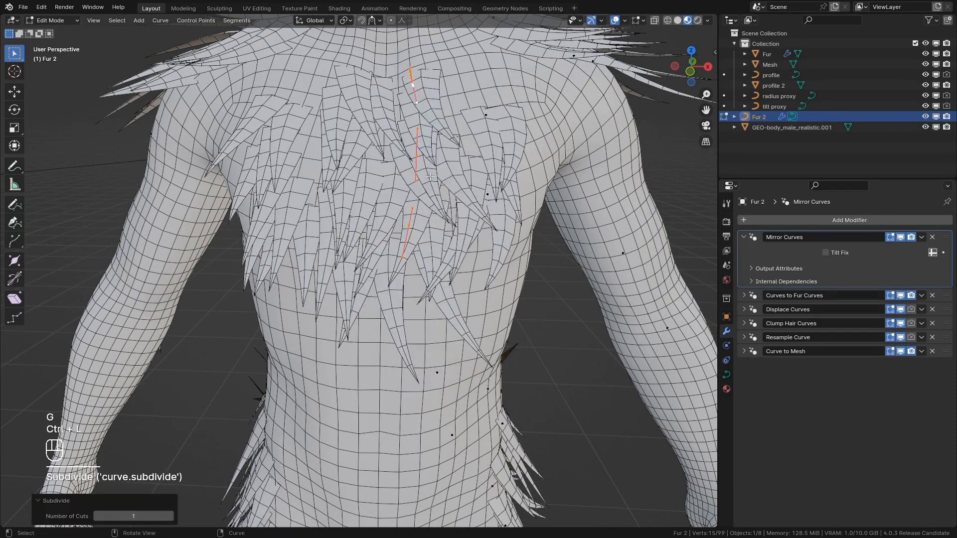
left_click(420, 157)
key("g")
left_click(410, 162)
- Hide the wireframe overlay and examine the fur on the chest and shoulders in Object Mode
middle_click_drag(494, 214, 380, 225)
left_click(624, 21)
left_click(560, 207)
middle_click_drag(434, 239, 548, 209)
key("Tab")
left_click(589, 186)
scroll(566, 144, "up", 1)
middle_click_drag(444, 104, 412, 226, "shift")
key("Tab")
- Tilt the shoulder curve's control point beside the left of the neck, undoing a first attempt of about -10°
left_click(413, 230)
key("ctrl+t")
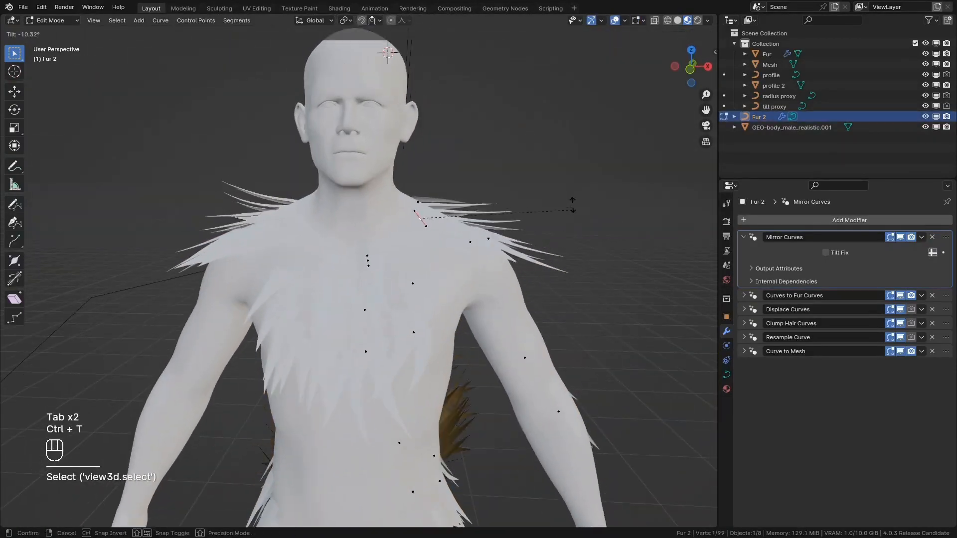
left_click(573, 204)
key("ctrl+z")
key("ctrl+t")
left_click(399, 286)
- Show the wireframe overlay again and adjust the tilt of the rear left shoulder curve's control point
middle_click_drag(400, 286, 549, 280)
left_click(423, 173)
left_click(624, 20)
left_click(561, 206)
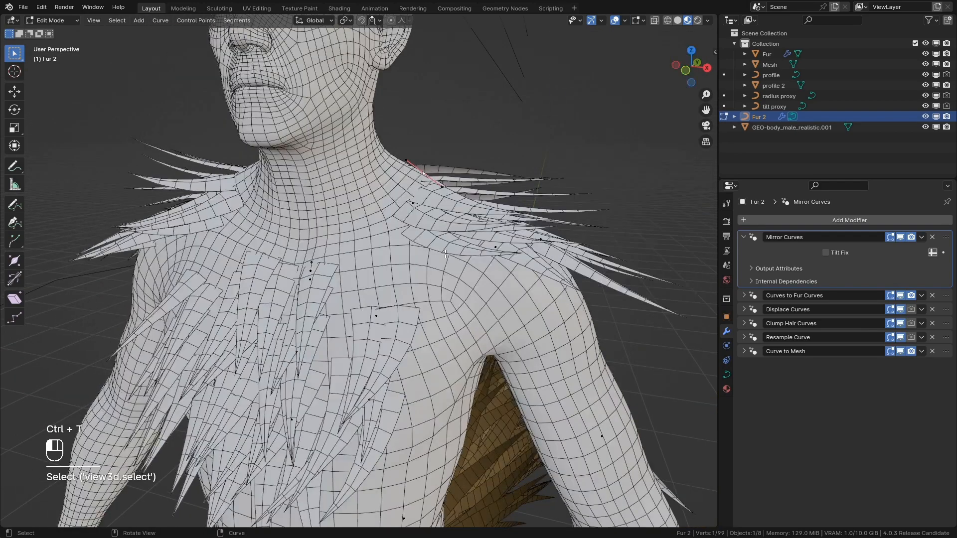
key("ctrl+t")
middle_click_drag(553, 224, 595, 236)
left_click(588, 230)
key("ctrl+t")
left_click(592, 244)
key("Tab")
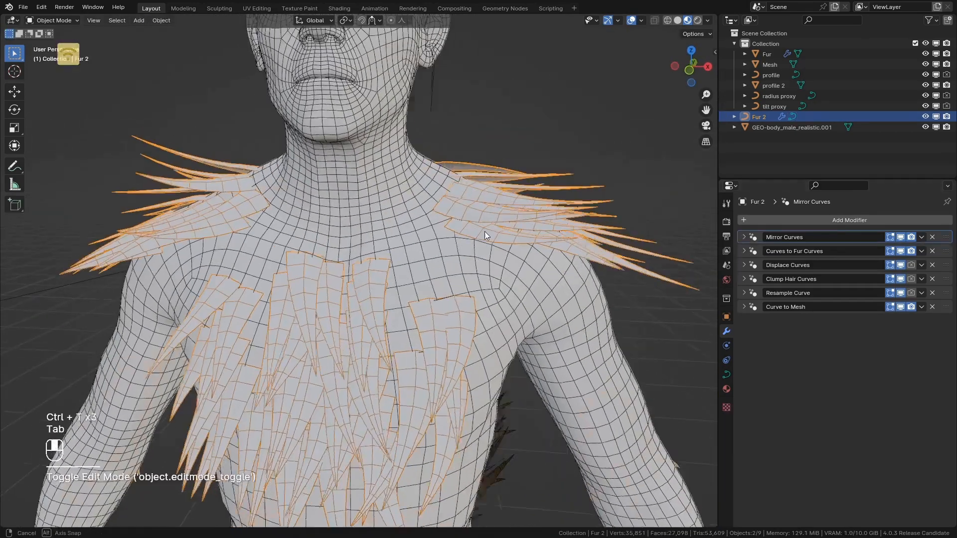
- In the Displace Curves modifier, try Sample Root for Noise off and back on, and disable Relative Noise
middle_click_drag(485, 232, 673, 274)
left_click(744, 279)
middle_click_drag(518, 319, 548, 304)
left_click(744, 265)
left_click(843, 294)
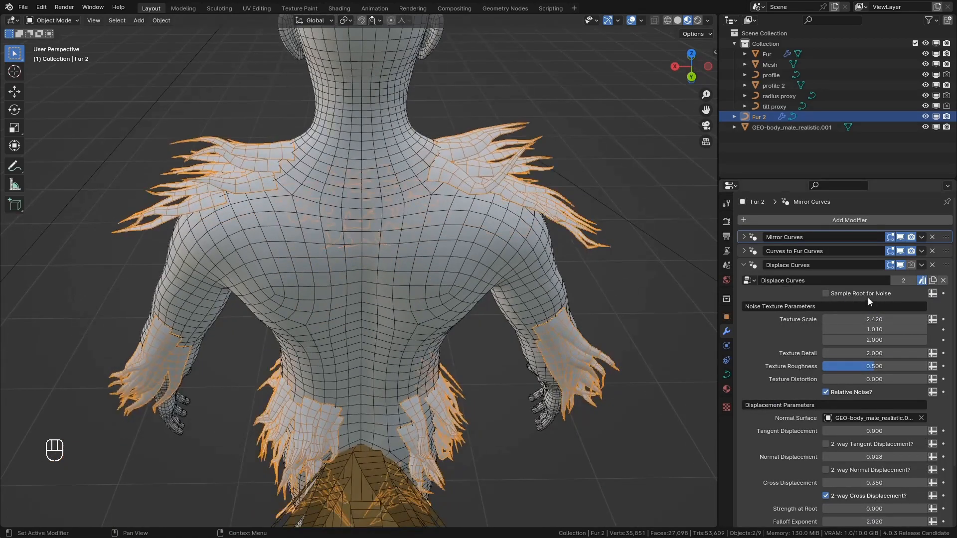
left_click(869, 297)
left_click(860, 395)
- Return to Edit Mode and move a control point of a curve beside the left knee
middle_click_drag(418, 309, 479, 349)
middle_click_drag(479, 349, 433, 249, "shift")
scroll(404, 200, "up", 1)
key("Tab")
left_click(403, 200)
key("g")
left_click(413, 265, "ctrl")
- Select the whole linked curve at the left knee and subdivide it
key("ctrl+l")
right_click(414, 263)
left_click(384, 262)
- Try tilting a single control point of the left knee curve
left_click(434, 230)
middle_click_drag(519, 249, 414, 232)
key("ctrl+t")
left_click(549, 213)
key("ctrl+z")
- Turn on proportional editing and open its falloff options
left_click(391, 21)
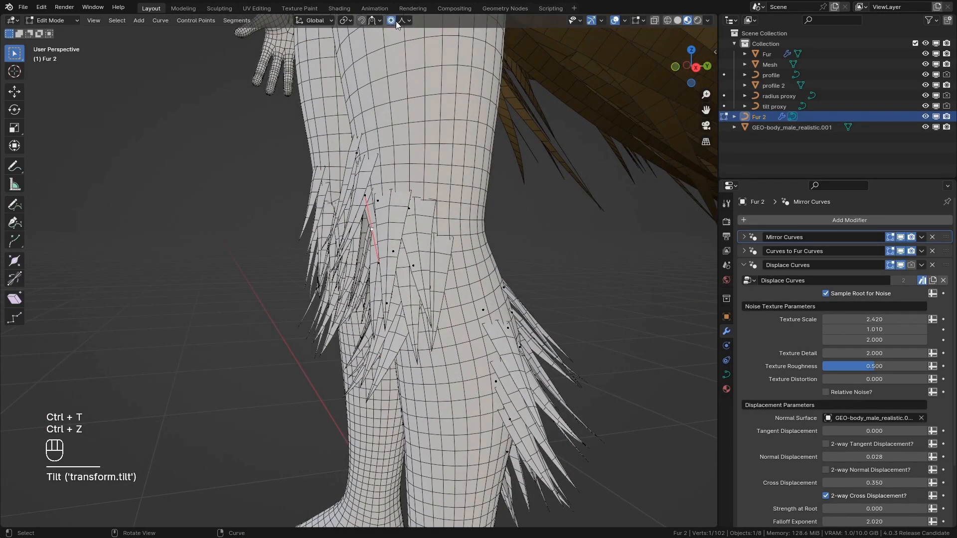
left_click(403, 21)
left_click(401, 22)
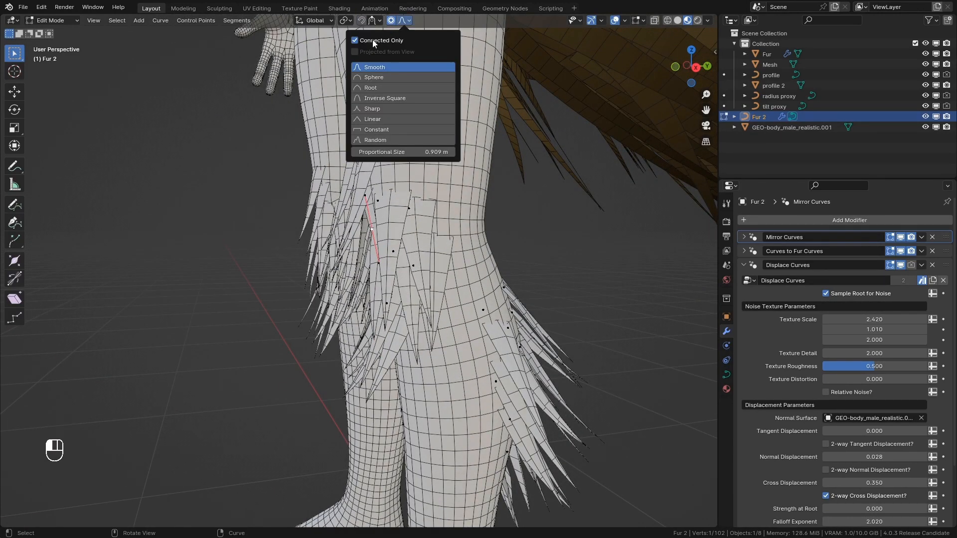
- Try changing the radius of the left knee curve's control point with proportional influence
middle_click_drag(423, 285, 444, 289)
key("alt+s")
scroll(629, 302, "down", 10)
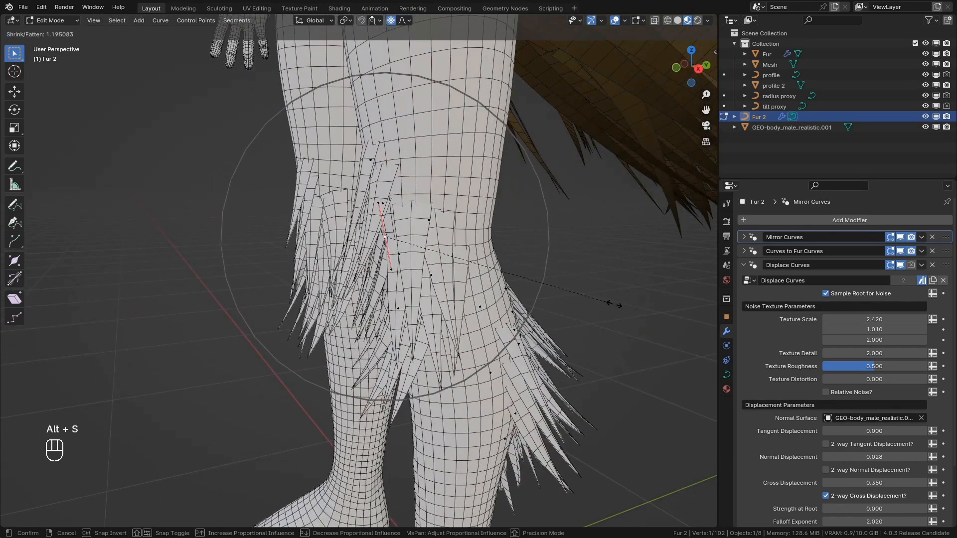
left_click(664, 302)
key("ctrl+z")
- Select a curve point at the middle of the chest and move it with proportional editing
scroll(543, 234, "down", 4)
middle_click_drag(543, 235, 603, 235)
middle_click_drag(389, 45, 374, 239, "shift")
left_click(350, 210)
middle_click_drag(373, 240, 392, 279)
scroll(351, 241, "up", 4)
key("g")
left_click(342, 264)
- Try changing the radius of the moved central chest curve point
middle_click_drag(392, 279, 414, 294)
key("alt+s")
left_click(553, 295)
scroll(498, 289, "down", 6)
key("ctrl+z")
scroll(415, 294, "up", 3)
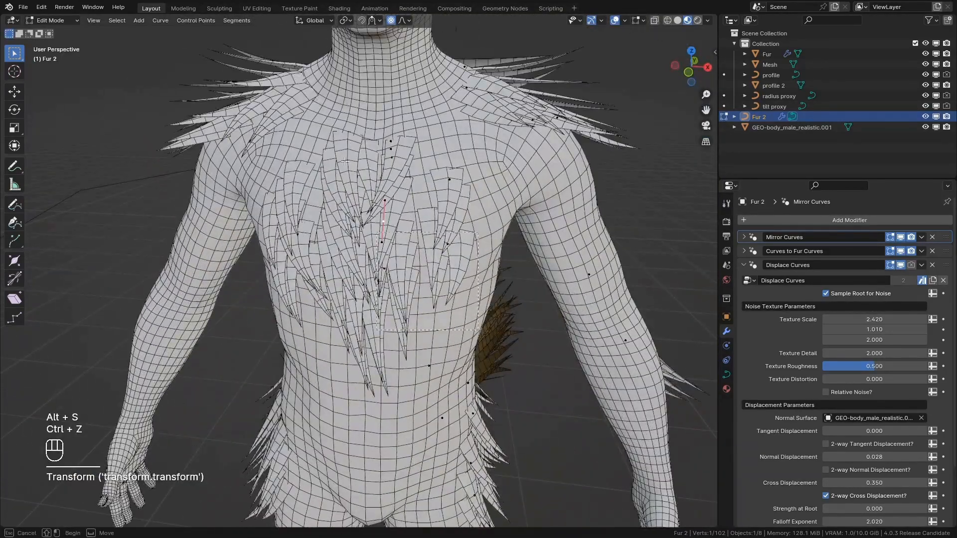
- In wireframe display, select the central chest curve's point and try a different radius on it
mouse_move(363, 177)
middle_mouse_down()
mouse_move(439, 239)
mouse_move(382, 262)
middle_mouse_up()
key("z")
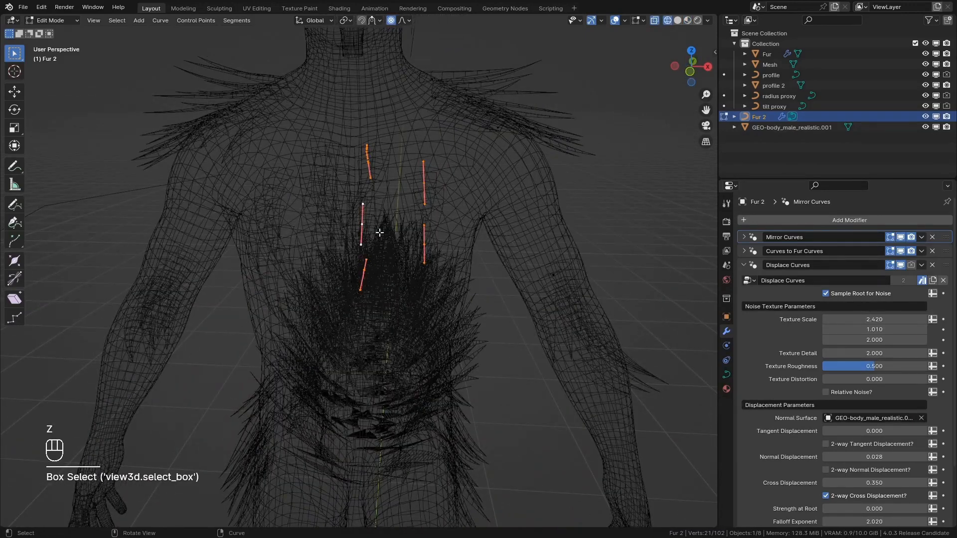
left_click(361, 225)
middle_click_drag(362, 224, 299, 215)
key("alt+s")
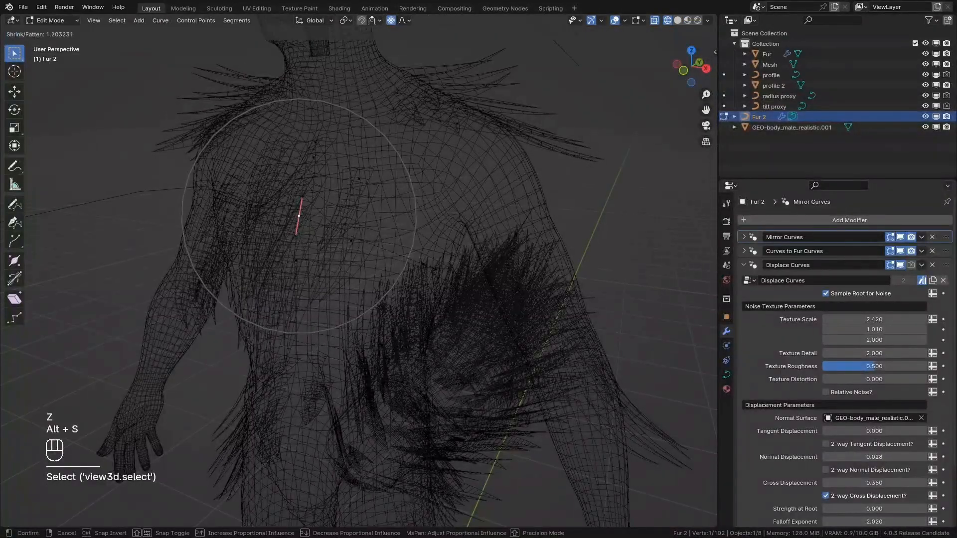
left_click(299, 215)
key("ctrl+z")
left_click(626, 19)
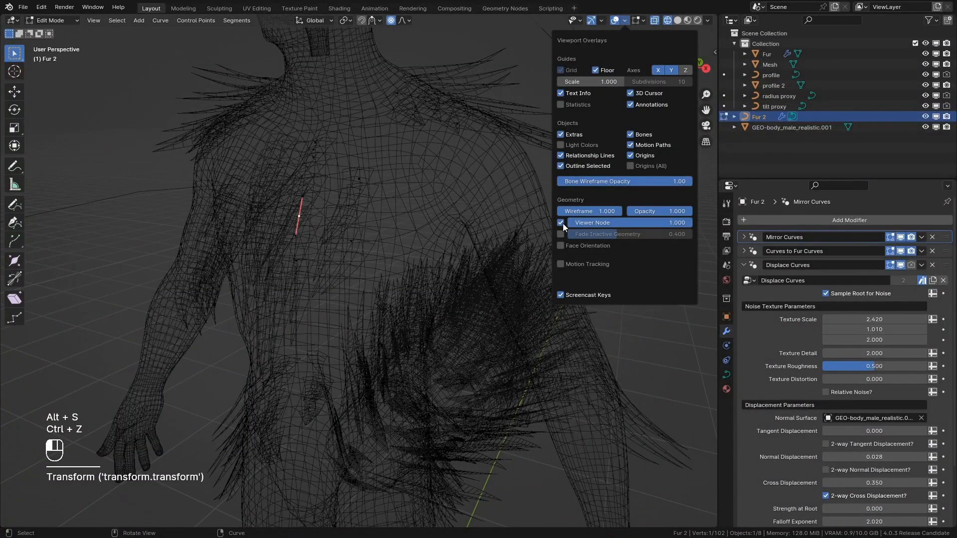
- Switch to solid shading and compare the chest fur with and without the dissolved central curve, leaving the curve restored
middle_click_drag(361, 212, 432, 219, "shift")
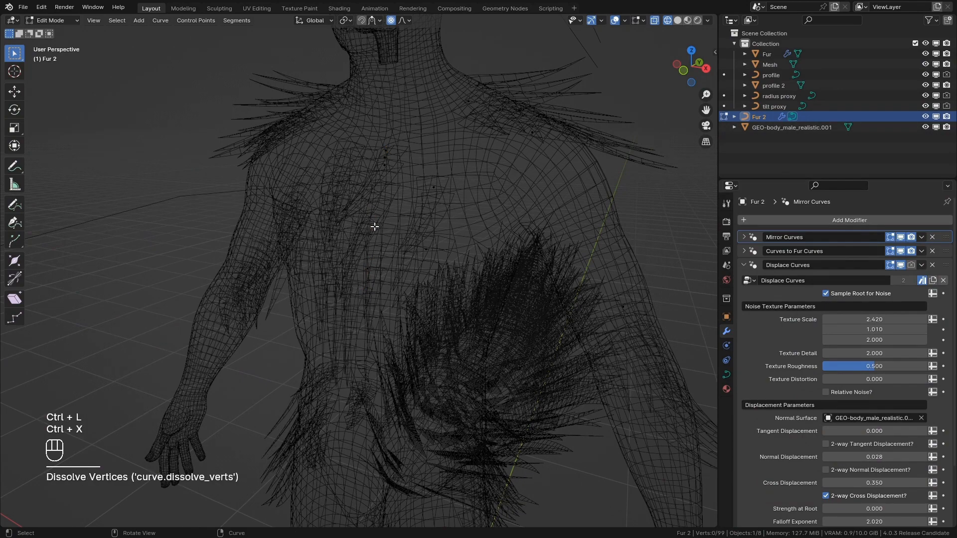
key("z")
left_click(435, 225)
middle_click_drag(451, 231, 462, 250, "shift")
scroll(466, 251, "up", 3)
key("ctrl+z")
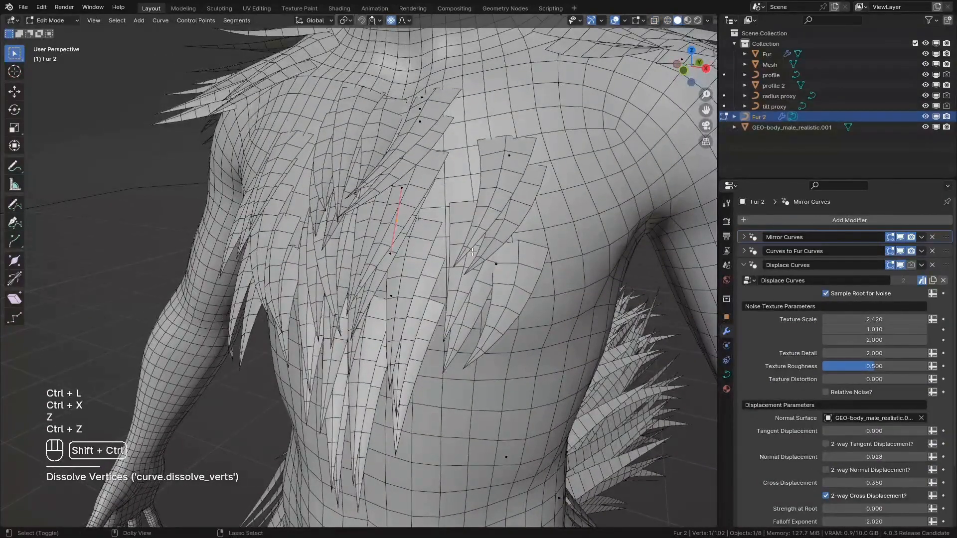
key("ctrl+shift+z")
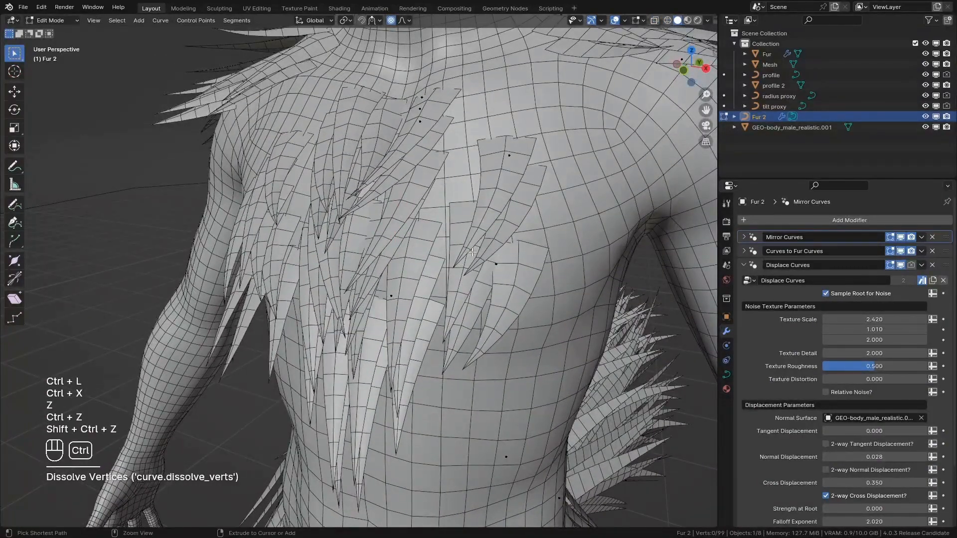
key("ctrl+z")
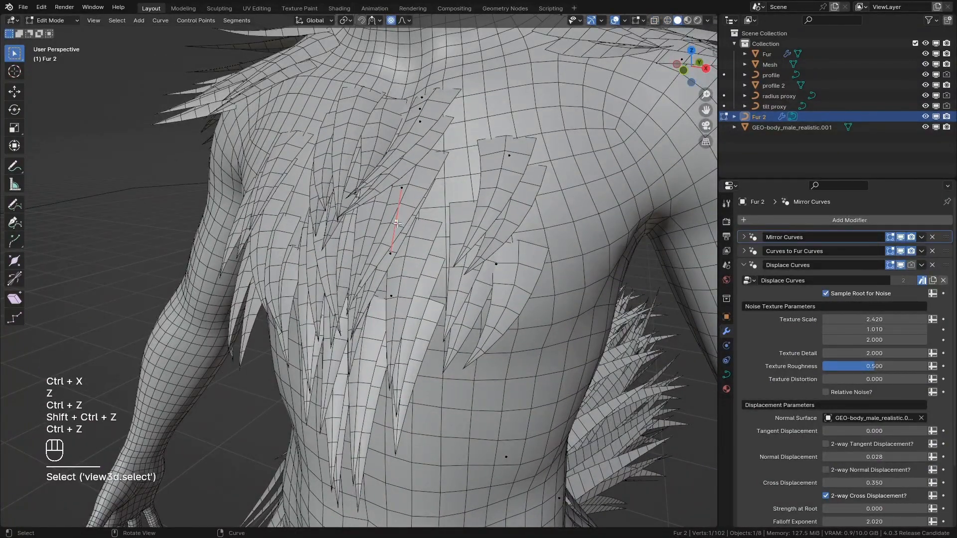
- Tilt the control point of the central chest curve
middle_click_drag(397, 223, 476, 217)
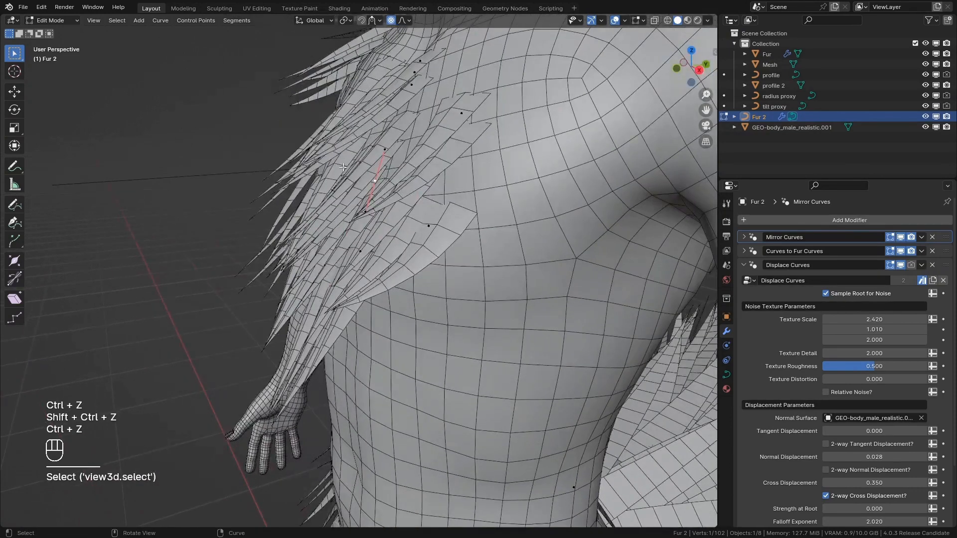
middle_click_drag(343, 167, 382, 155)
key("ctrl+t")
middle_click_drag(480, 193, 523, 207)
left_click(515, 199)
- Tilt the lower central chest curve and scale its radius by 0.661
left_click(320, 246)
key("ctrl+t")
left_click(466, 206)
key("alt+s")
left_click(500, 319)
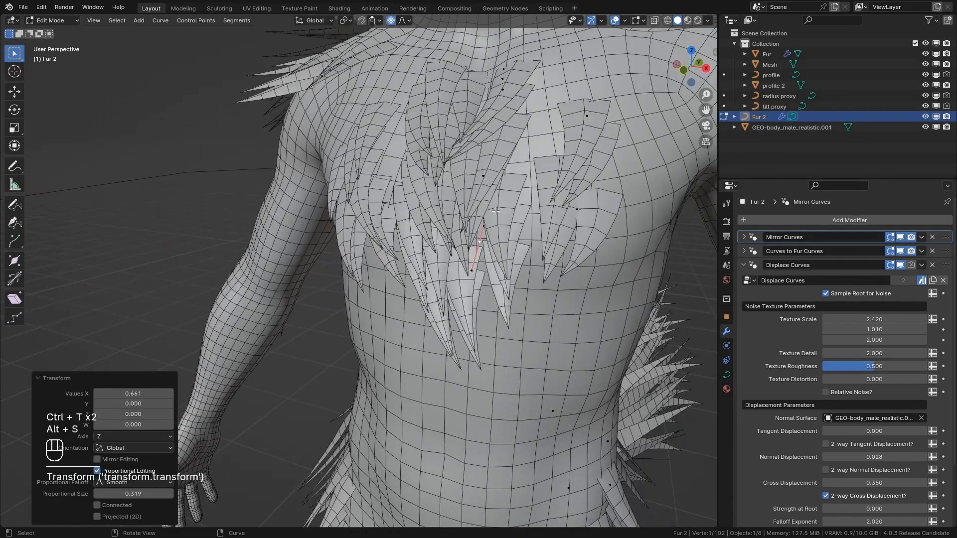
- Adjust the radius of the chest curve just above the lower central one
left_click(484, 177)
key("alt+s")
left_click(562, 205)
- With proportional editing off, reposition the upper outer chest curve and rotate it by -75.8 degrees in the view
left_click(582, 209)
middle_click_drag(556, 255, 501, 275, "shift")
left_click(531, 137)
middle_click_drag(531, 137, 419, 209, "shift")
scroll(418, 209, "up", 3)
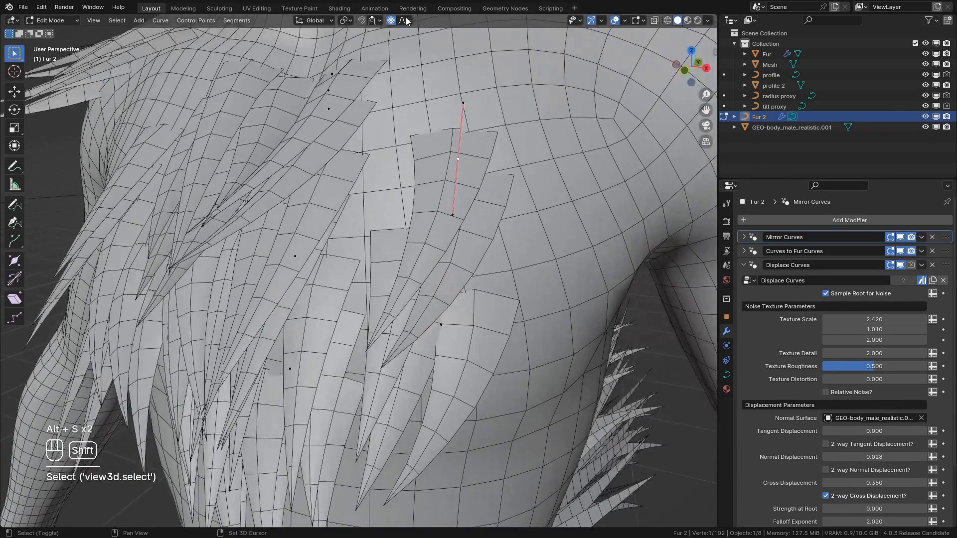
middle_click_drag(430, 132, 445, 137)
key("g")
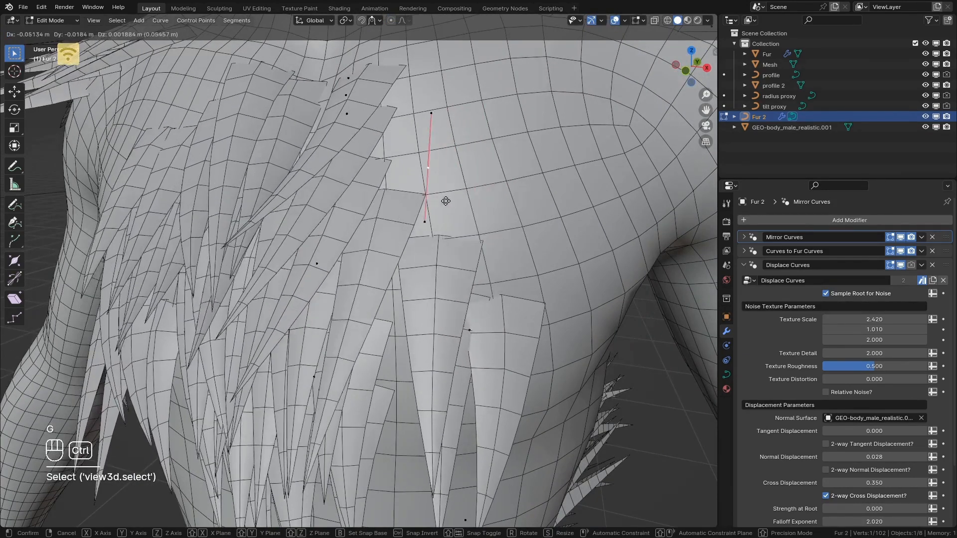
left_click(478, 202)
key("r")
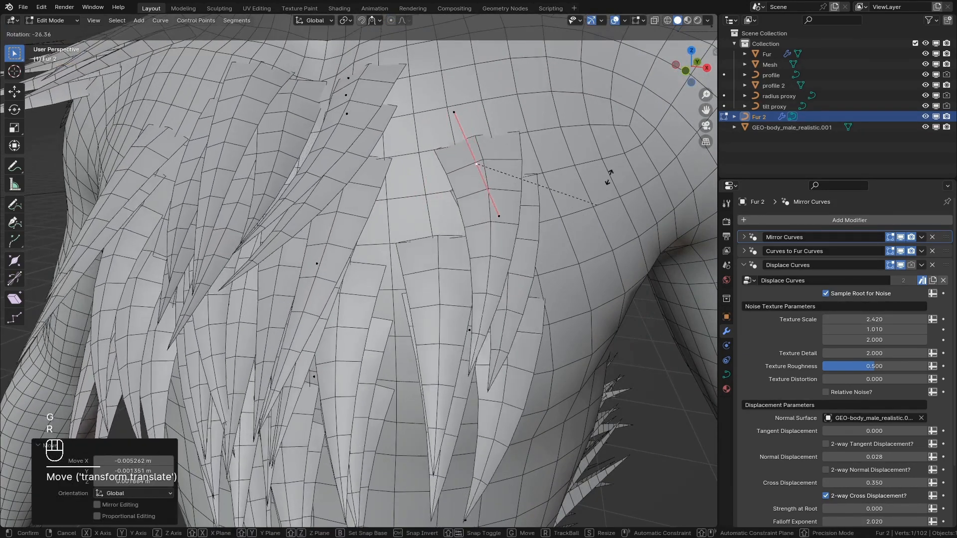
left_click(596, 94)
- Expand the Curves to Fur Curves settings, rotate the upper outer chest curve slightly further, and try moving it
scroll(543, 169, "down", 5)
middle_click_drag(514, 215, 530, 216)
key("r")
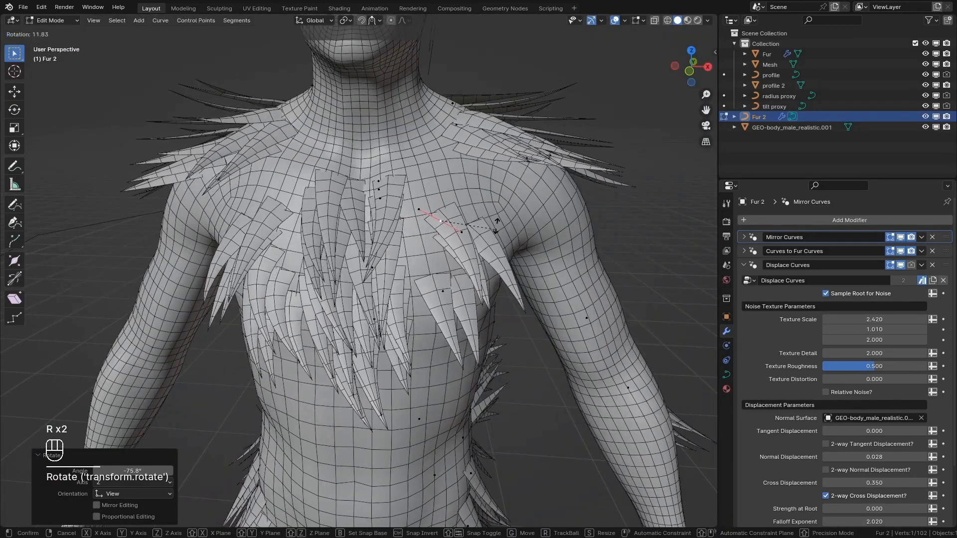
key("ctrl+z")
left_click(743, 251)
key("r")
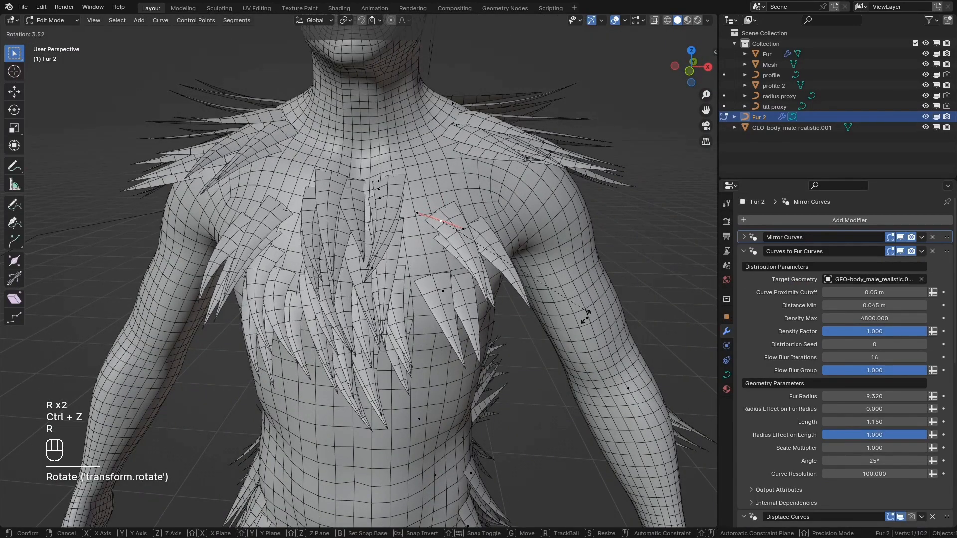
left_click(553, 327)
key("g")
left_click(507, 336)
key("ctrl+z")
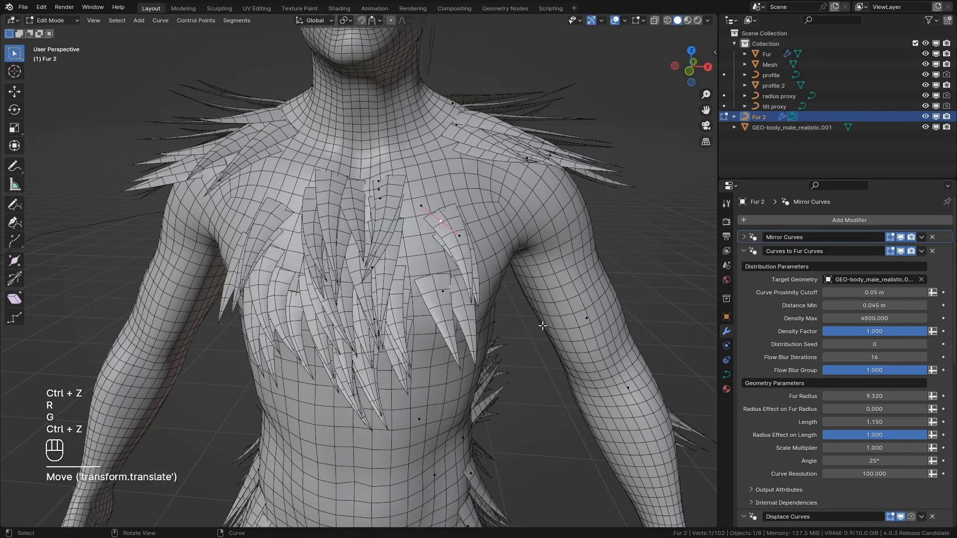
- Rotate the upper outer chest curve by 37.6 degrees and tilt it by 2.49 degrees
key("r")
left_click(480, 374)
key("g")
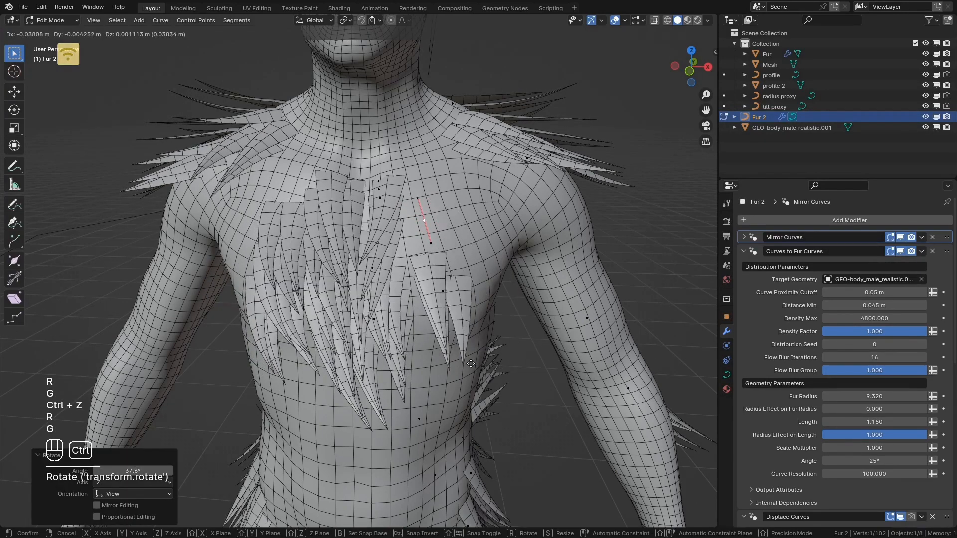
left_click(472, 365, "ctrl")
key("ctrl+z")
middle_click_drag(527, 377, 621, 345)
key("ctrl+t")
left_click(627, 341)
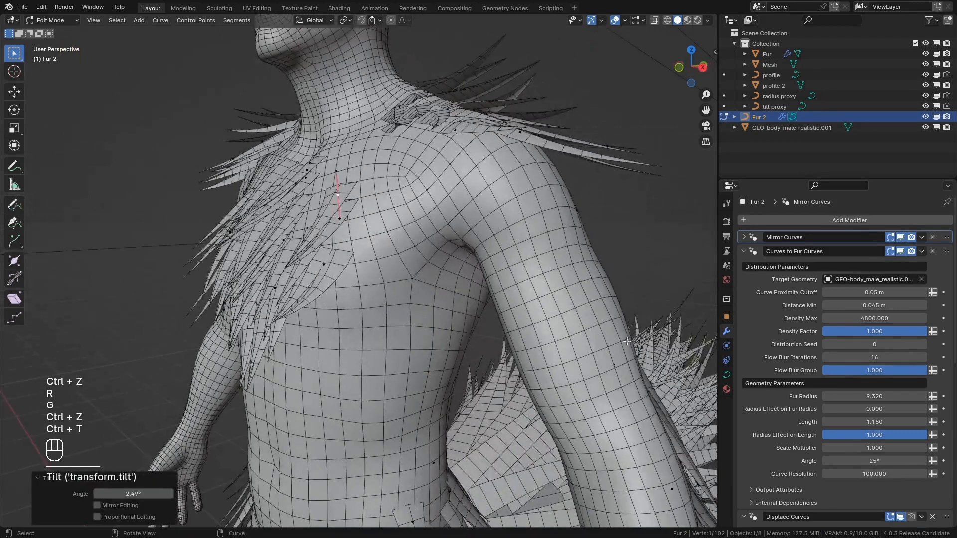
- Return to Object Mode and review the Curves to Fur Curves and Displace Curves modifier settings of Fur 2
key("Tab")
left_click(453, 254)
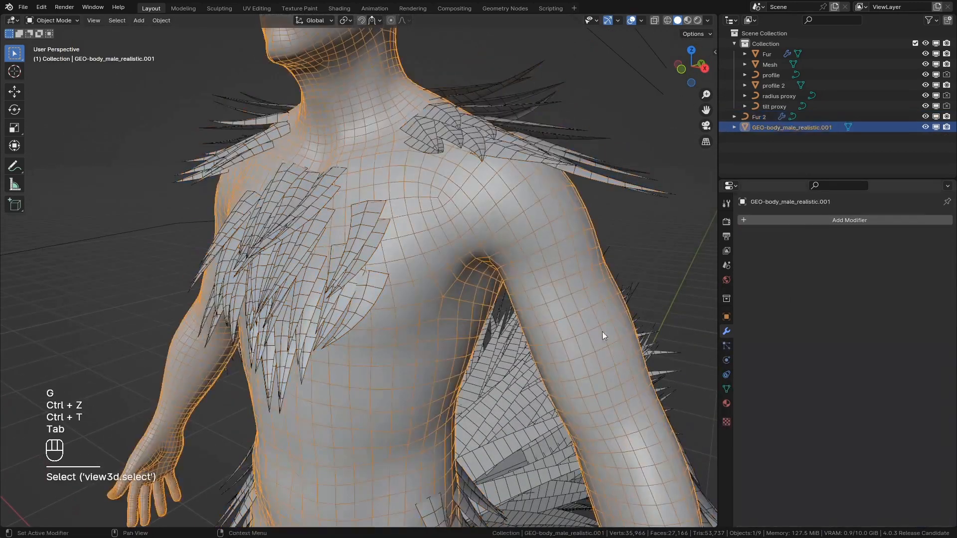
left_click(727, 389)
left_click(326, 269)
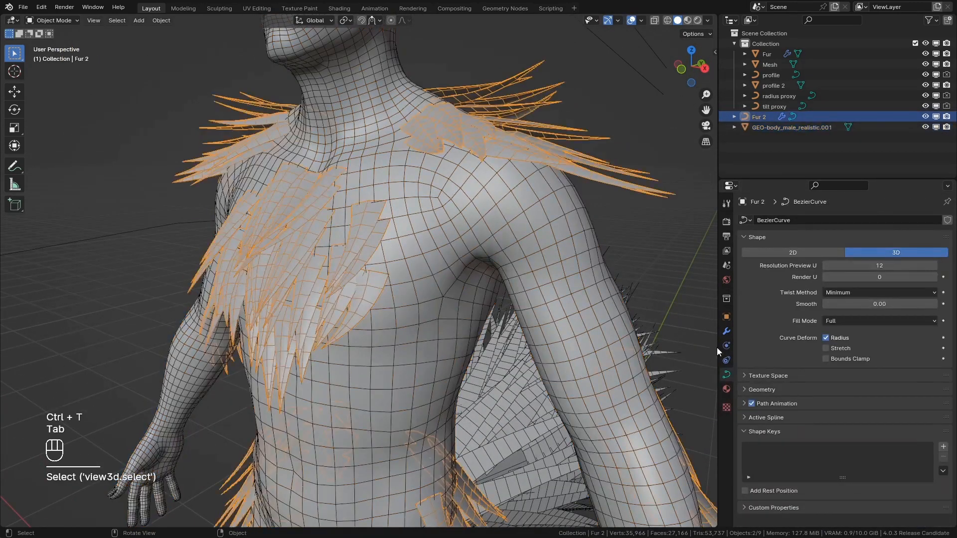
left_click(727, 332)
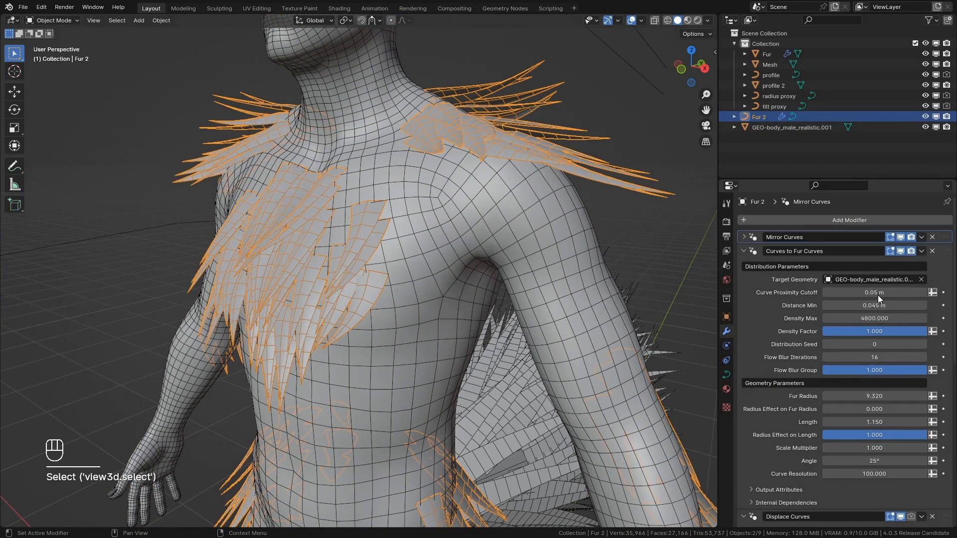
scroll(877, 295, "down", 10)
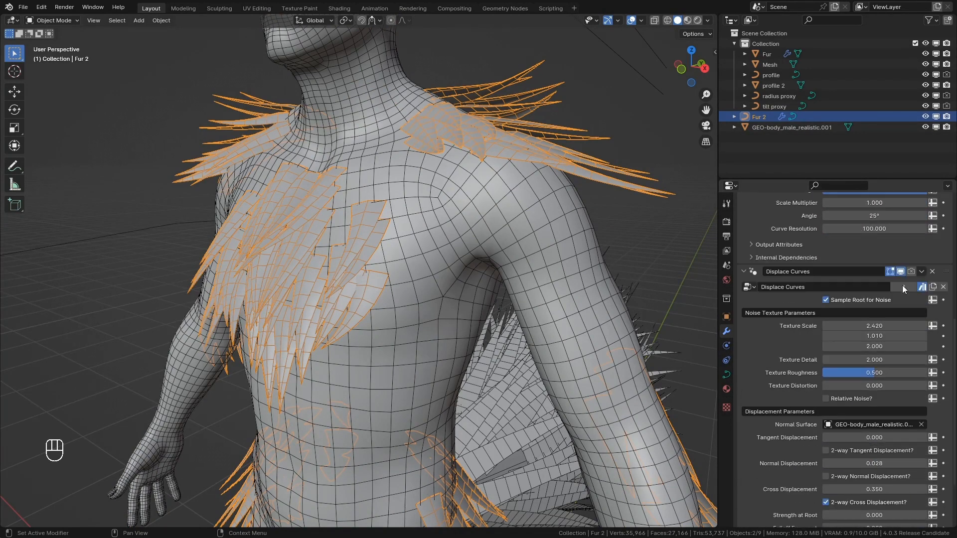
scroll(877, 264, "up", 10)
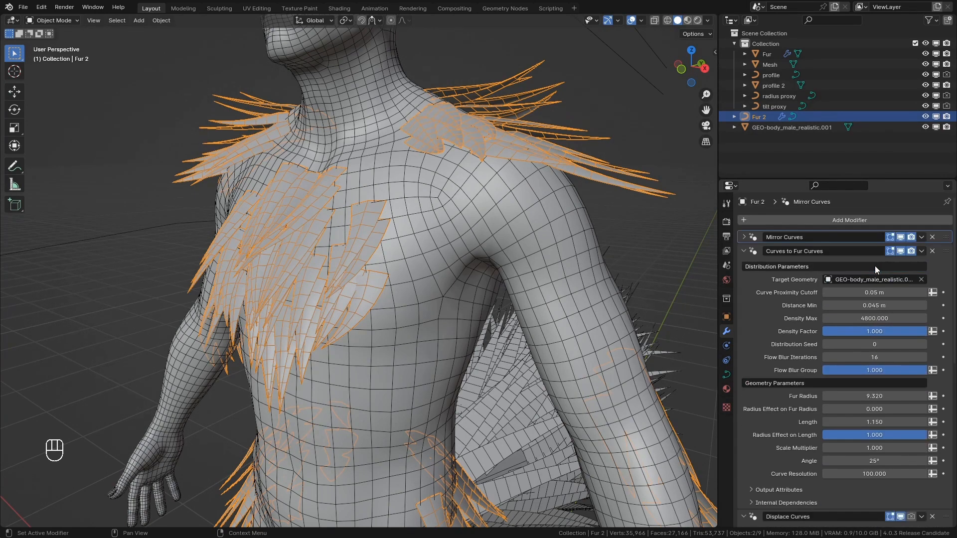
left_click(743, 254)
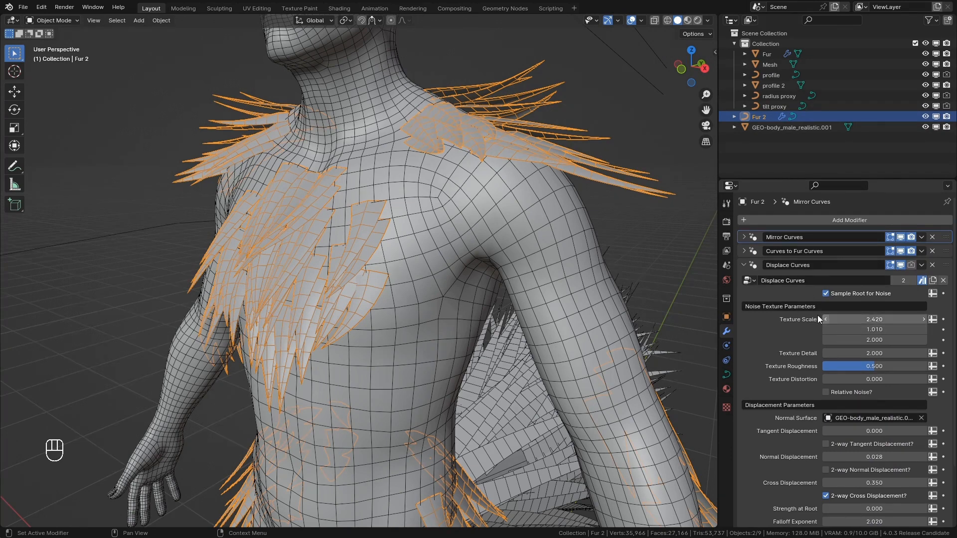
middle_click_drag(448, 271, 499, 267)
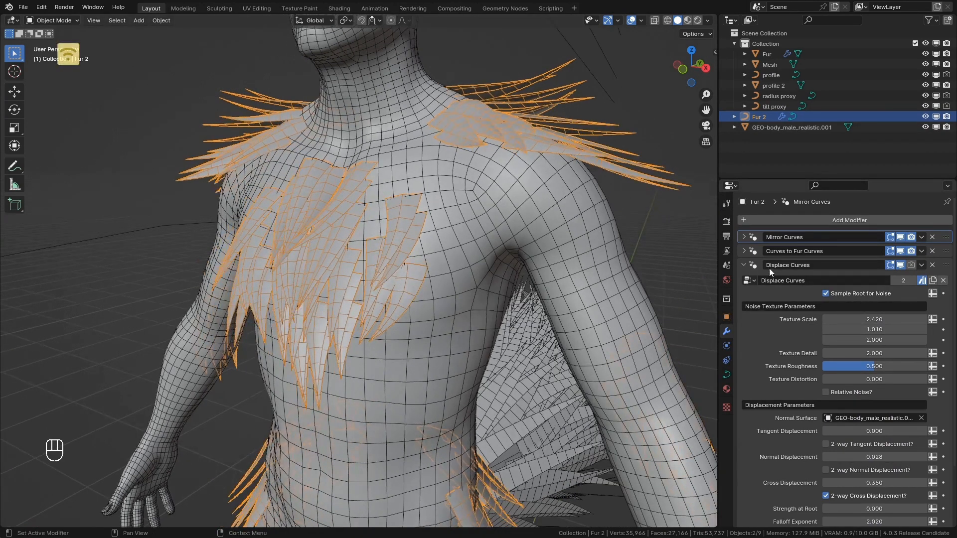
scroll(763, 323, "down", 4)
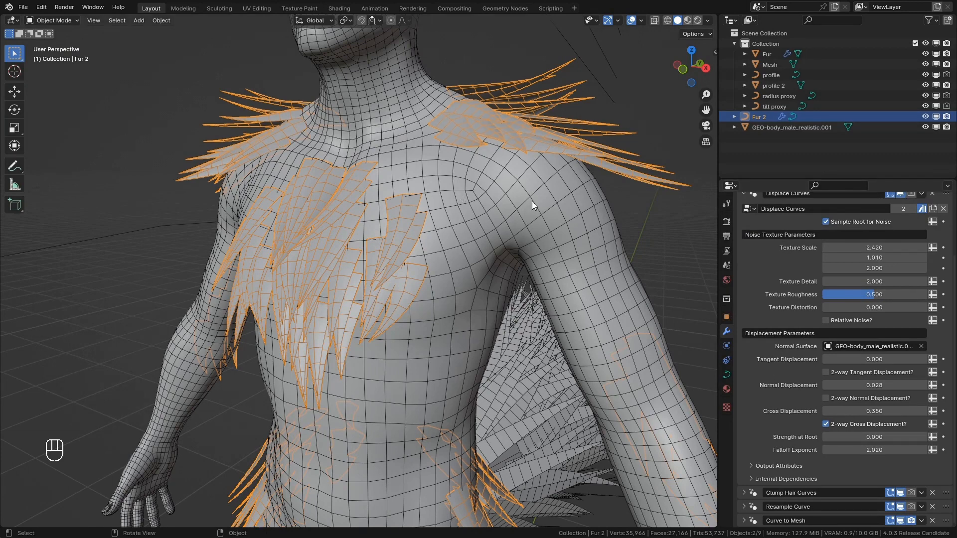
- Add a vertex group named Cross to the body mesh
left_click(613, 302)
left_click(725, 388)
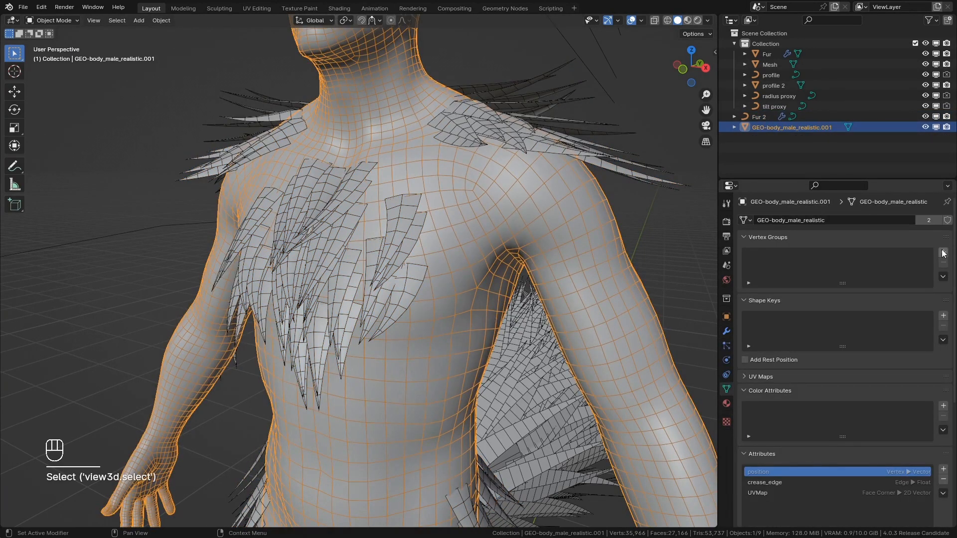
left_click(944, 253)
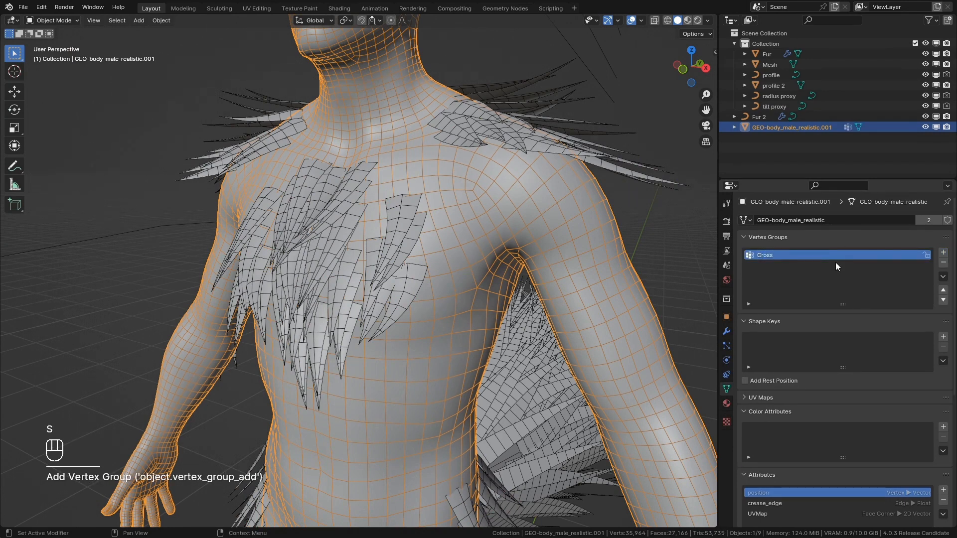
- In Fur 2's Displace Curves modifier, drive Cross Displacement with the Cross attribute instead of a fixed value
left_click(726, 331)
left_click(411, 228)
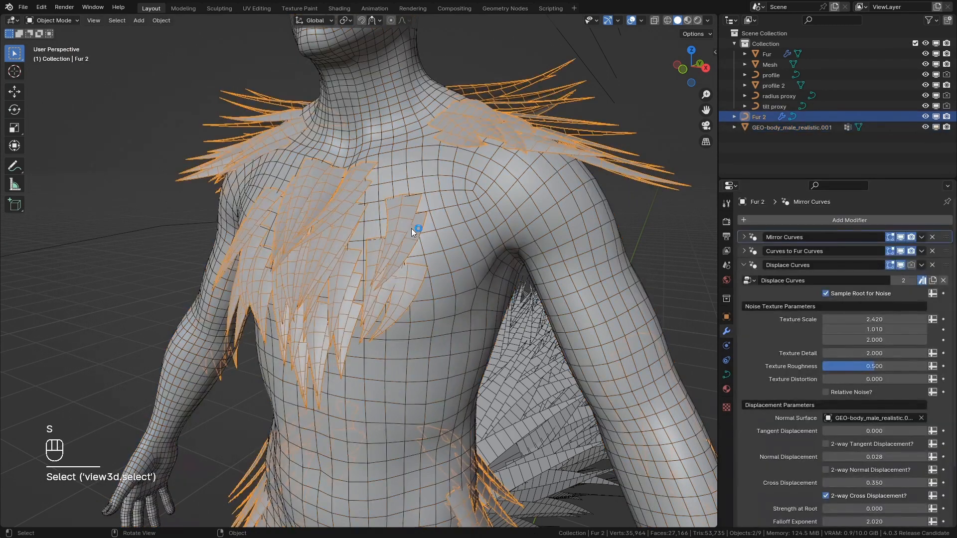
scroll(866, 391, "down", 3)
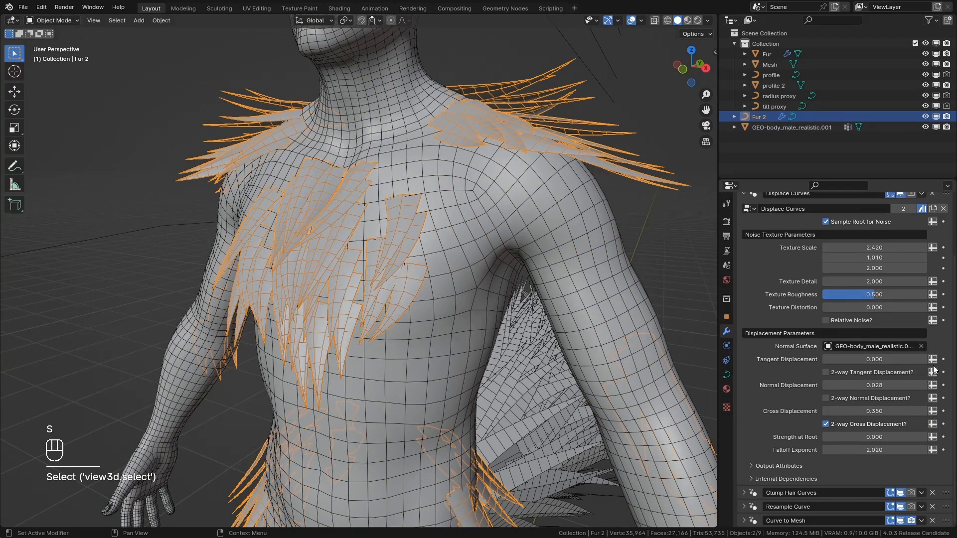
left_click(934, 417)
left_click(888, 411)
type("Cross")
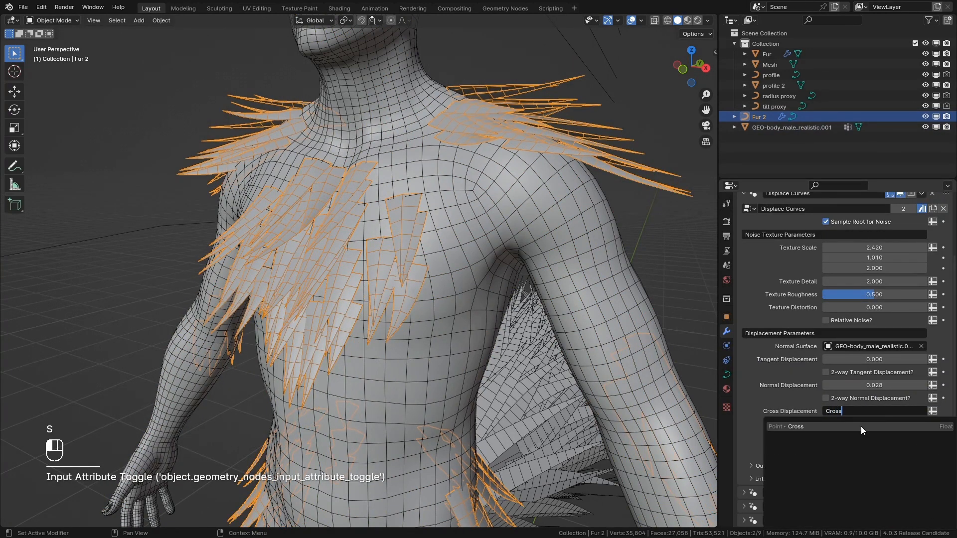
left_click(861, 427)
- Put the body mesh in Weight Paint mode for the Cross vertex group, with brush strength 0.075
left_click(445, 307)
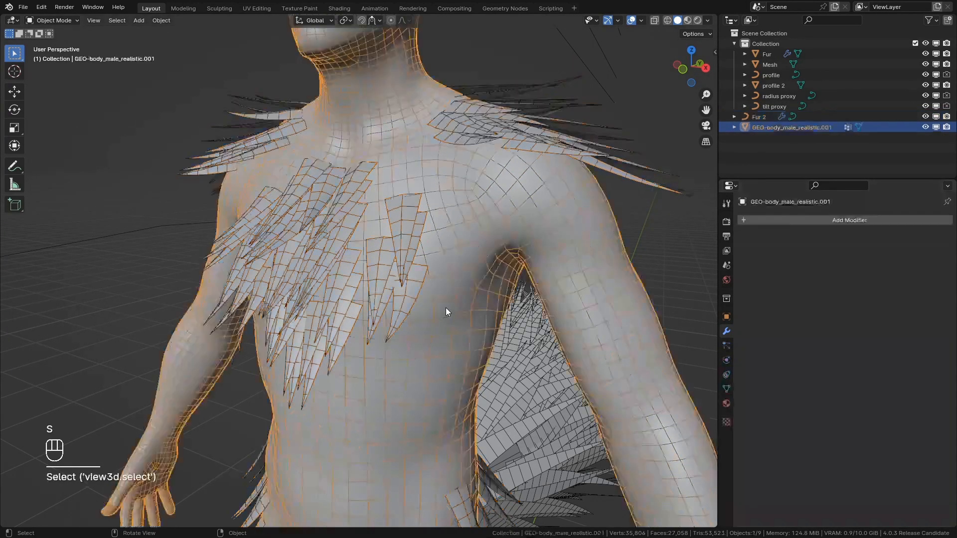
scroll(468, 324, "down", 3)
middle_click_drag(489, 338, 515, 336)
scroll(515, 336, "up", 5)
key("ctrl+Tab")
left_click(444, 303)
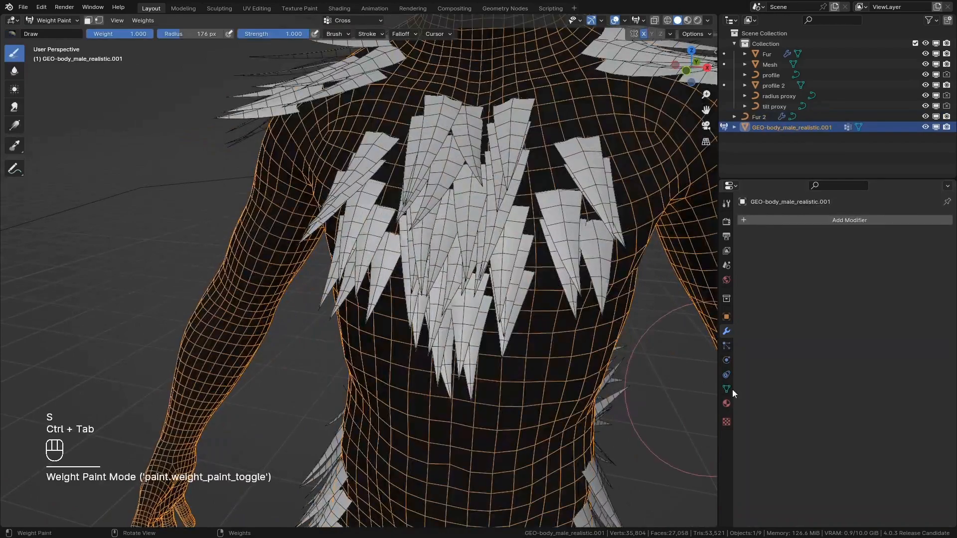
left_click(726, 389)
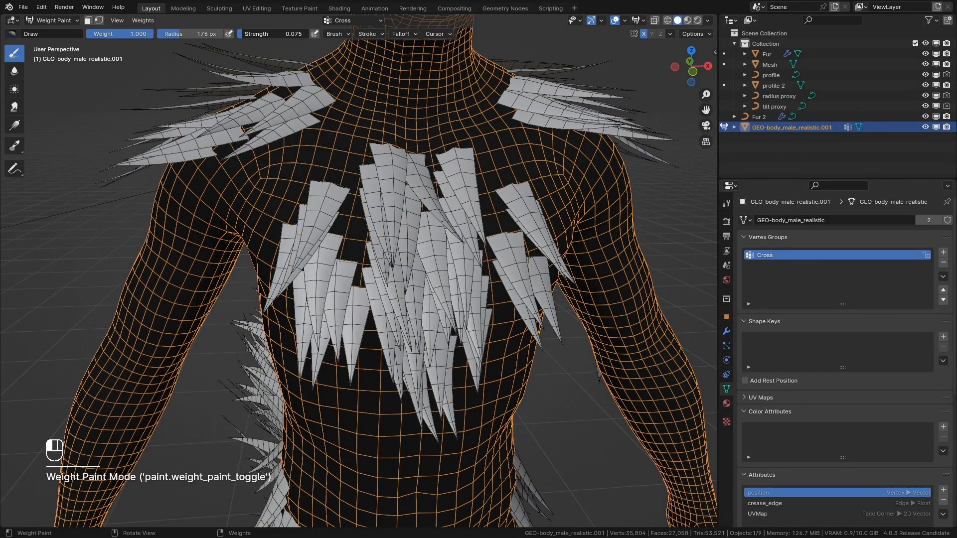
- Paint Cross weight over the chest, beneath the chest fur
mouse_move(414, 279)
left_mouse_down()
mouse_move(438, 232)
mouse_move(461, 279)
mouse_move(456, 273)
mouse_move(438, 309)
mouse_move(441, 235)
mouse_move(399, 239)
left_mouse_up()
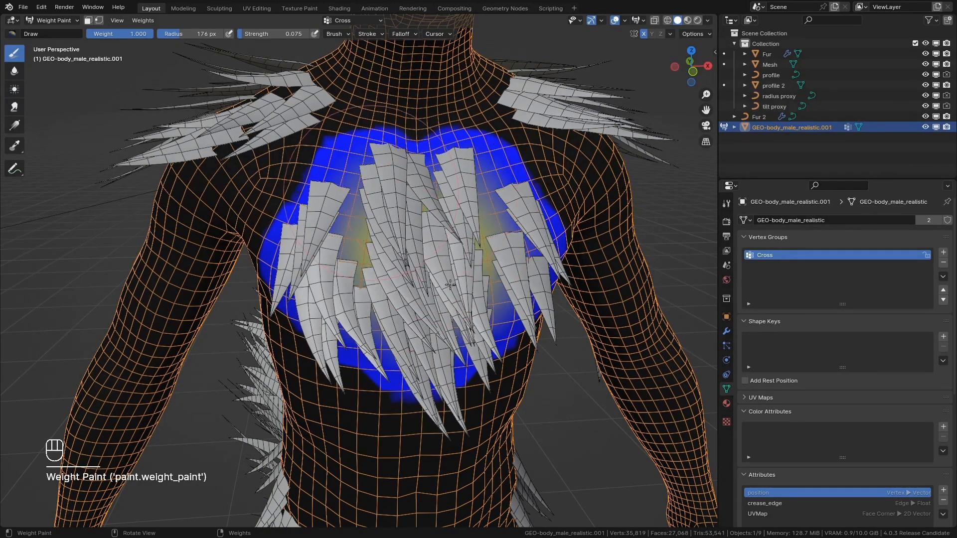
middle_click_drag(428, 243, 389, 249)
left_click_drag(389, 249, 364, 319)
- Paint Cross weight over the shoulders and upper arms, beneath the shoulder fur
middle_click_drag(538, 209, 439, 224)
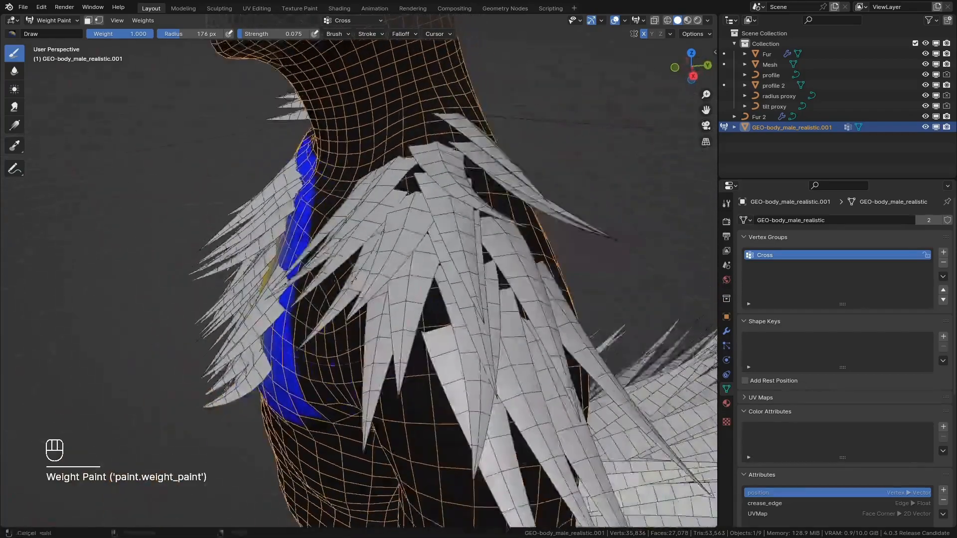
mouse_move(439, 224)
left_mouse_down()
mouse_move(533, 286)
mouse_move(518, 240)
left_mouse_up()
scroll(498, 249, "down", 3)
left_click_drag(433, 349, 424, 284)
middle_click_drag(414, 279, 364, 284)
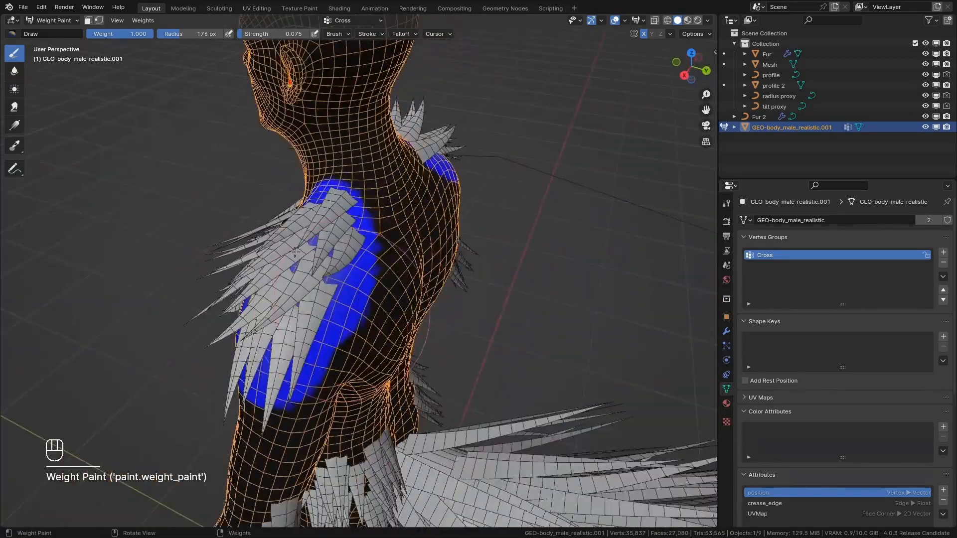
left_click_drag(339, 314, 318, 254)
- Paint Cross weight around both knees, beneath the leg fur
middle_click_drag(356, 194, 444, 205)
middle_click_drag(444, 379, 444, 159, "shift")
middle_click_drag(409, 319, 434, 279)
middle_click_drag(419, 479, 434, 260, "shift")
mouse_move(435, 259)
left_mouse_down()
mouse_move(383, 244)
mouse_move(375, 258)
left_mouse_up()
middle_click_drag(375, 258, 408, 219)
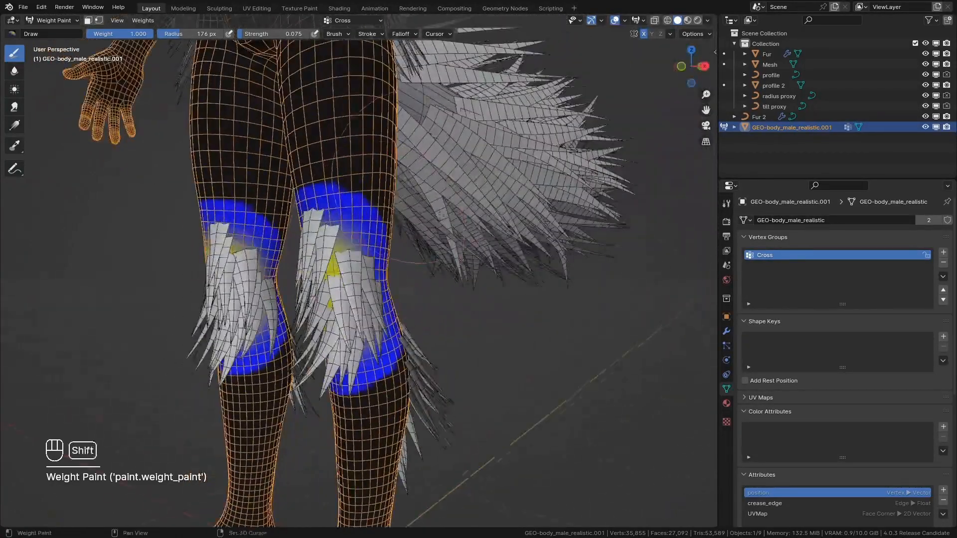
middle_click_drag(414, 100, 443, 279, "shift")
mouse_move(443, 280)
middle_mouse_down()
mouse_move(540, 282)
mouse_move(564, 270)
middle_mouse_up()
middle_click_drag(548, 240, 552, 368, "shift")
- Return the body mesh to Object Mode and turn off the wireframe overlay
key("ctrl+Tab")
scroll(551, 367, "down", 5)
middle_click_drag(449, 299, 588, 284)
left_click(641, 20)
left_click(577, 198)
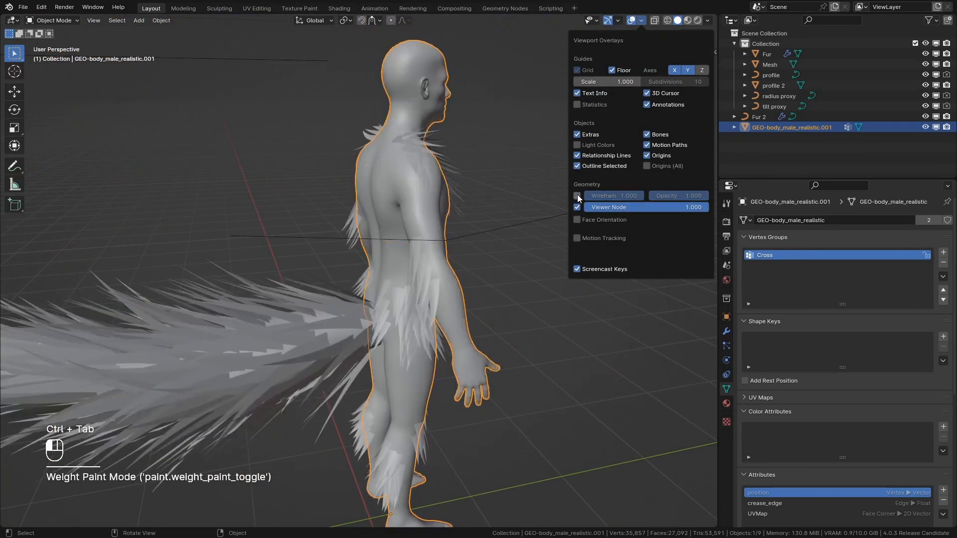
middle_click_drag(498, 290, 441, 324)
scroll(403, 211, "up", 4)
middle_click_drag(403, 211, 391, 328)
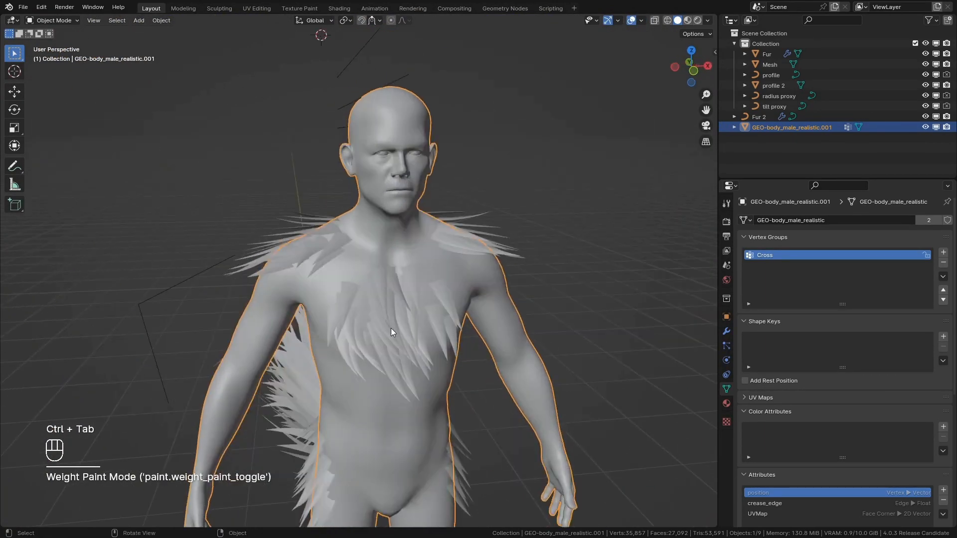
- Examine the fur on the chest, shoulders, arms, hips, legs and tail from all sides of the body
left_click(441, 329)
scroll(544, 198, "up", 5)
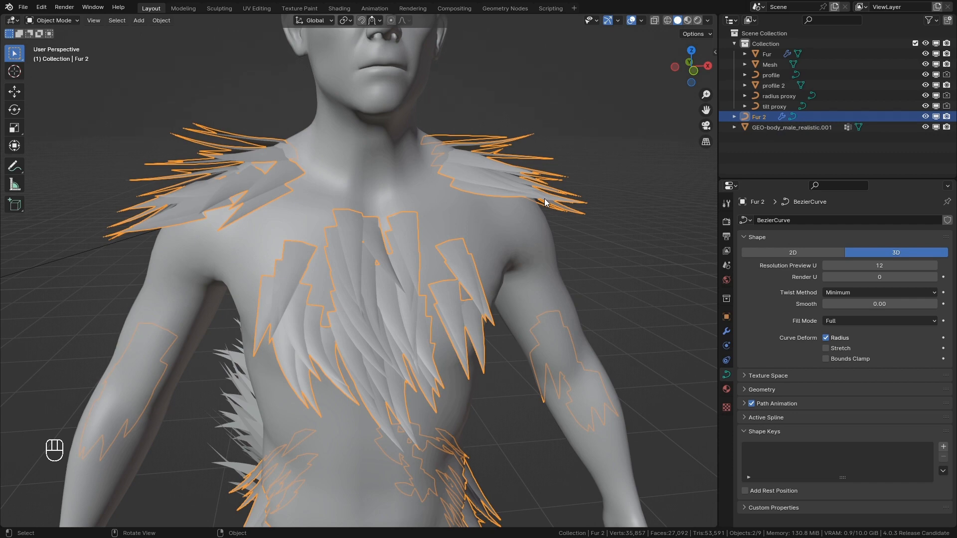
scroll(545, 202, "down", 4)
middle_click_drag(545, 203, 604, 202)
middle_click_drag(506, 194, 546, 250, "shift")
left_click(561, 135)
scroll(546, 249, "up", 2)
middle_click_drag(546, 250, 448, 159)
left_click(516, 192)
mouse_move(516, 192)
middle_mouse_down()
mouse_move(426, 178)
mouse_move(463, 143)
mouse_move(516, 199)
middle_mouse_up()
scroll(516, 198, "down", 3)
middle_click_drag(326, 326, 358, 225)
middle_click_drag(358, 224, 408, 191)
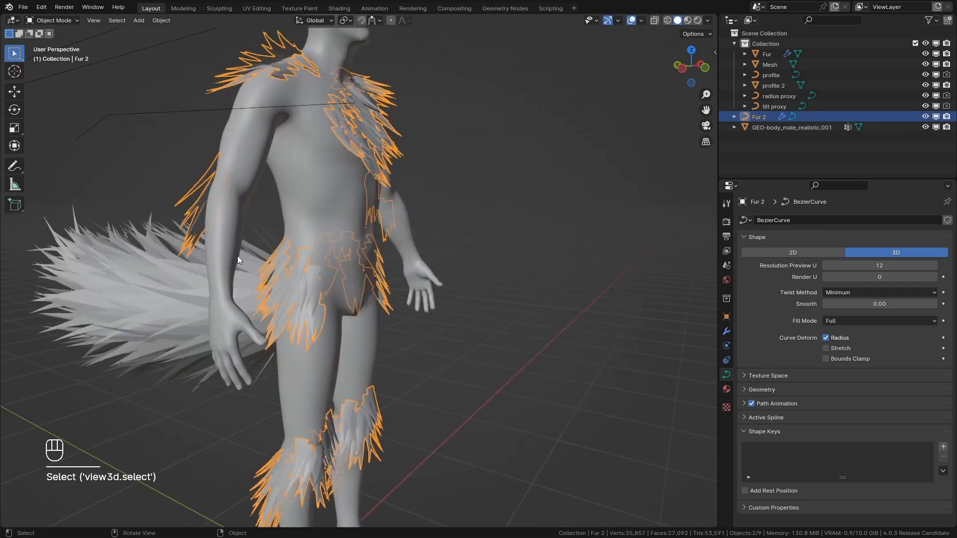
middle_click_drag(238, 256, 365, 326)
middle_click_drag(337, 205, 540, 297)
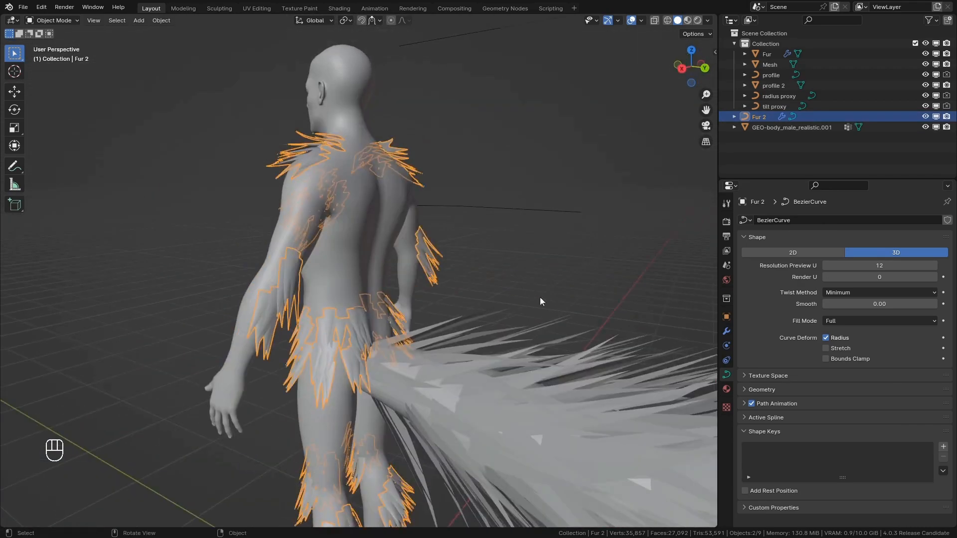
left_click(438, 258)
middle_click_drag(438, 258, 459, 222)
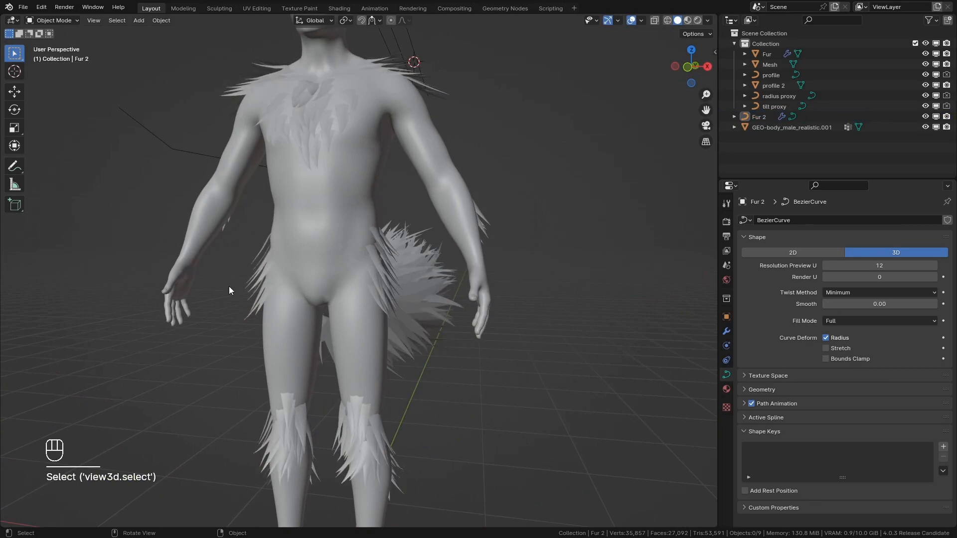
middle_click_drag(229, 287, 267, 203)
middle_click_drag(273, 249, 281, 208)
middle_click_drag(345, 263, 372, 310)
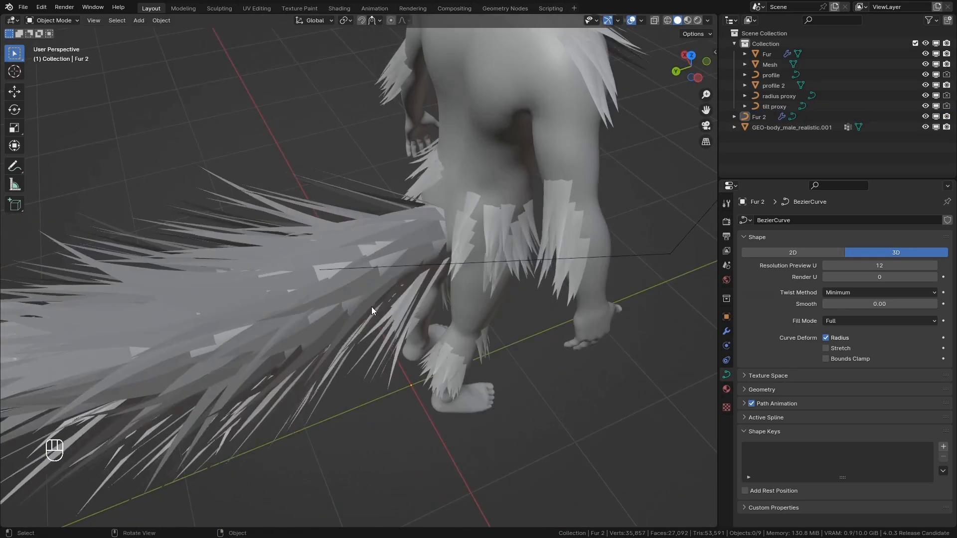
left_click(518, 248)
middle_click_drag(518, 250, 447, 271)
left_click(558, 196)
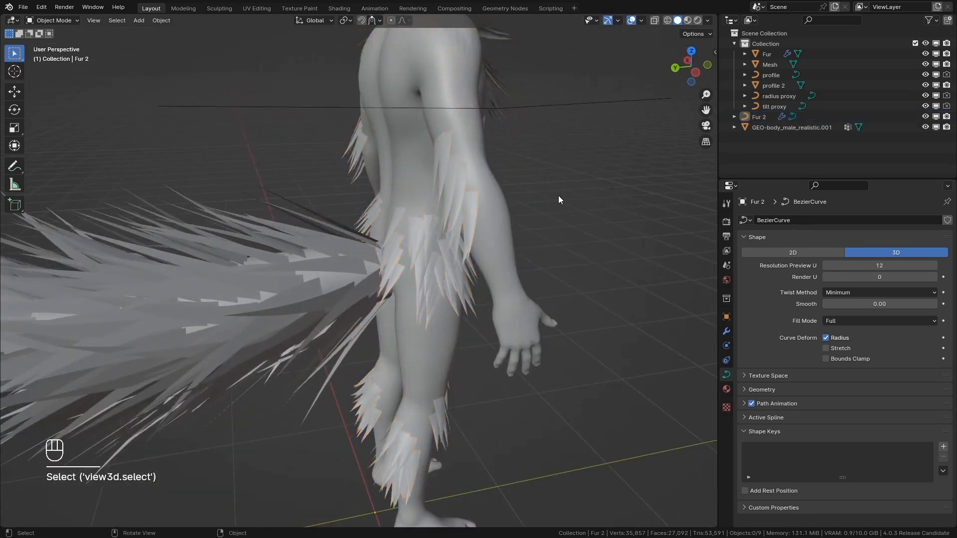
- Duplicate Fur 2 in place and convert the copy to a mesh
middle_click_drag(558, 196, 474, 178)
left_click(473, 178, "shift")
key("shift+d")
right_click(558, 240)
right_click(406, 178)
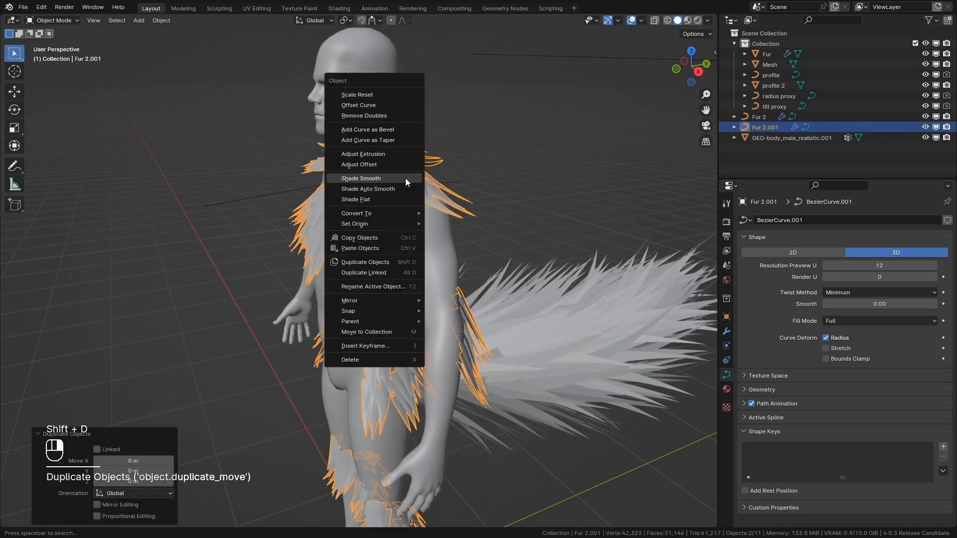
mouse_move(386, 213)
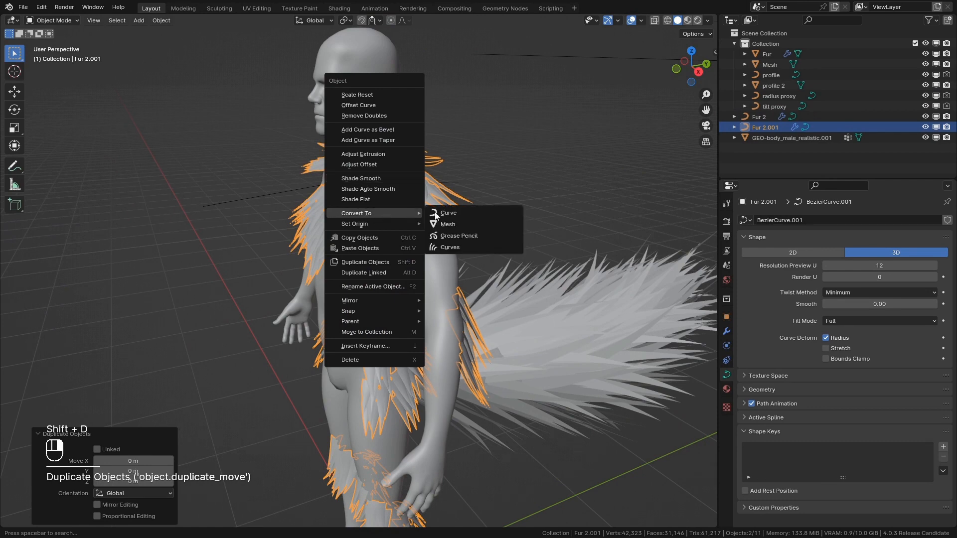
left_click(492, 225)
- Add a Data Transfer modifier to Fur 2.001 with the body mesh as source, and disable the original Fur 2 in viewports
left_click(727, 331)
left_click(776, 220)
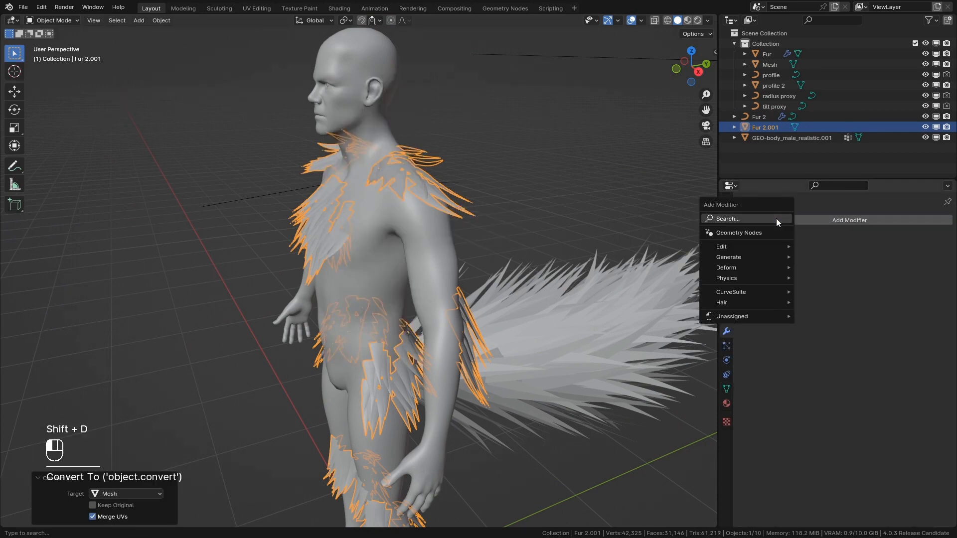
type("Data")
left_click(785, 237)
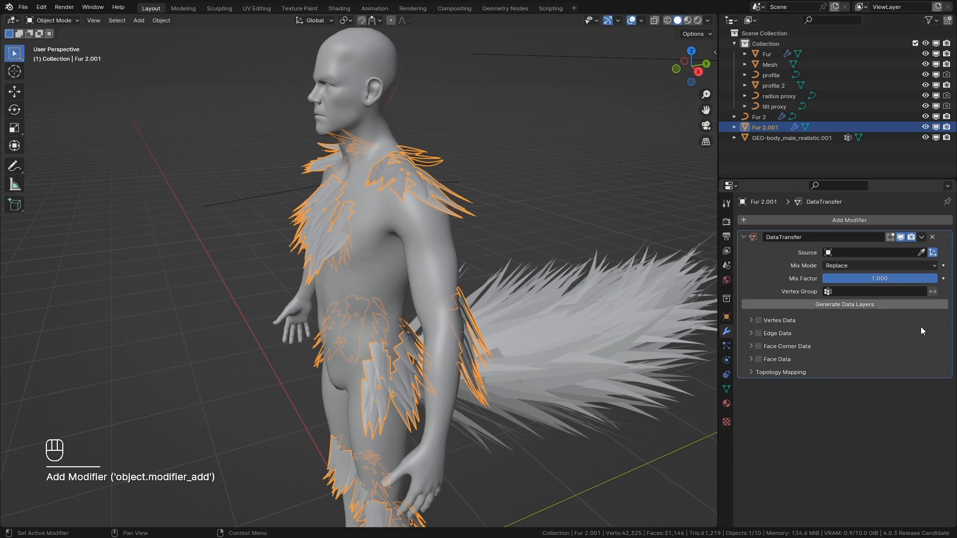
left_click(932, 253)
left_click(375, 222)
left_click(936, 116)
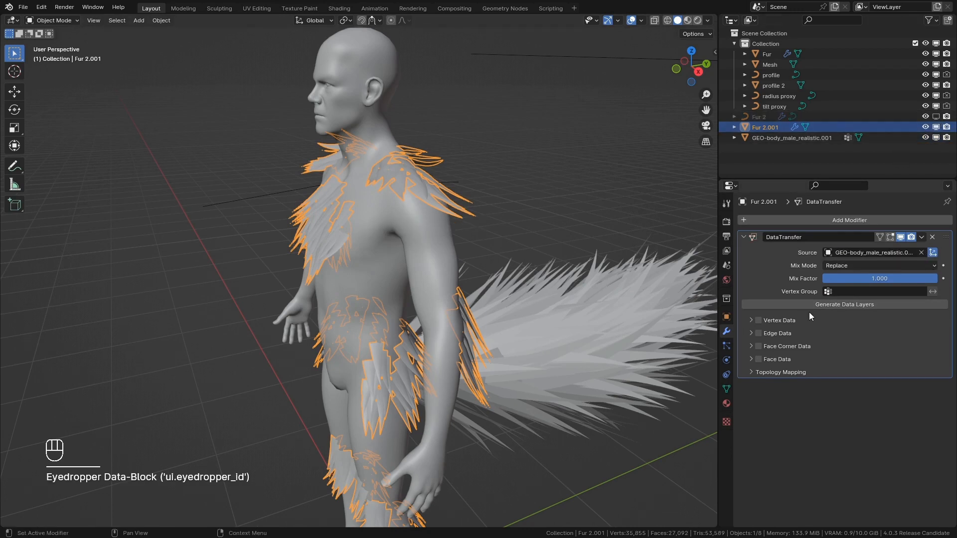
- Transfer Custom Normals as Face Corner Data in the modifier, with mapping Nearest Face Interpolated
left_click(751, 346)
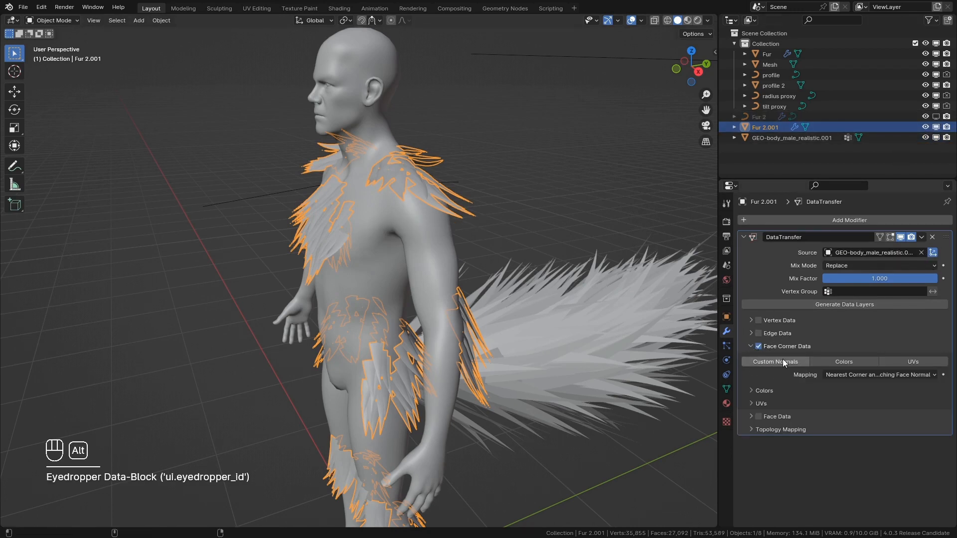
left_click(784, 362)
left_click(855, 375)
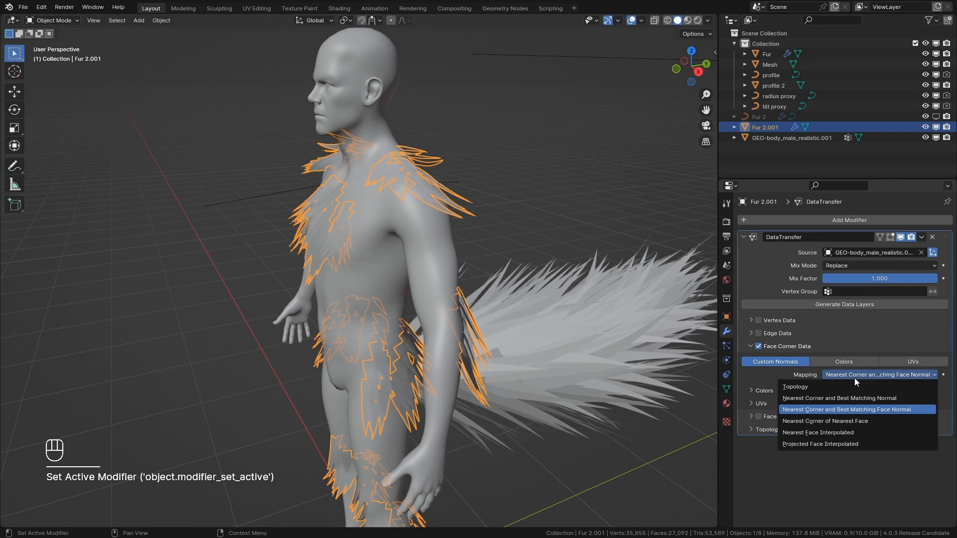
left_click(866, 430)
middle_click_drag(511, 280, 660, 310)
scroll(660, 310, "up", 3)
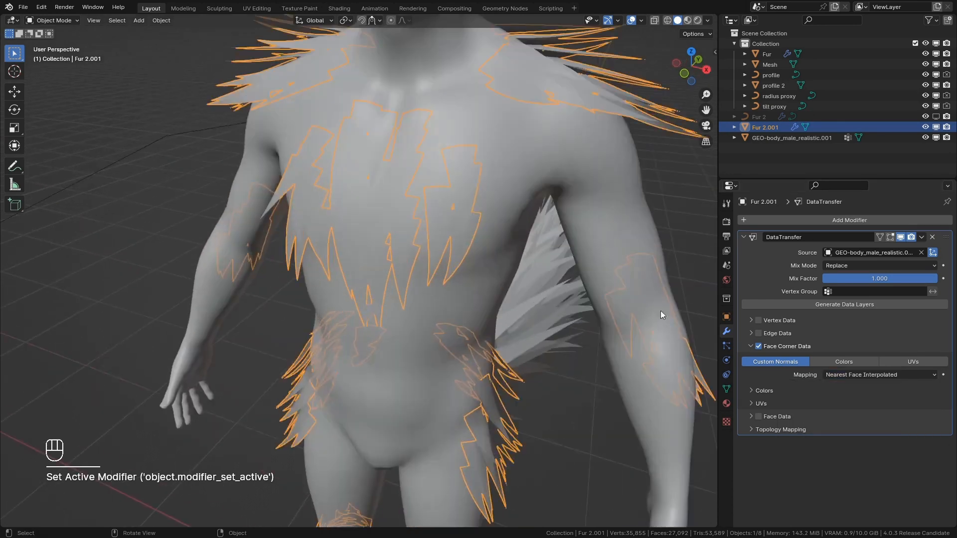
- Examine the transferred shading on the hip fur and the attributes stored on the Fur 2.001 mesh
left_click(591, 450)
middle_click_drag(591, 450, 451, 315)
left_click(451, 315)
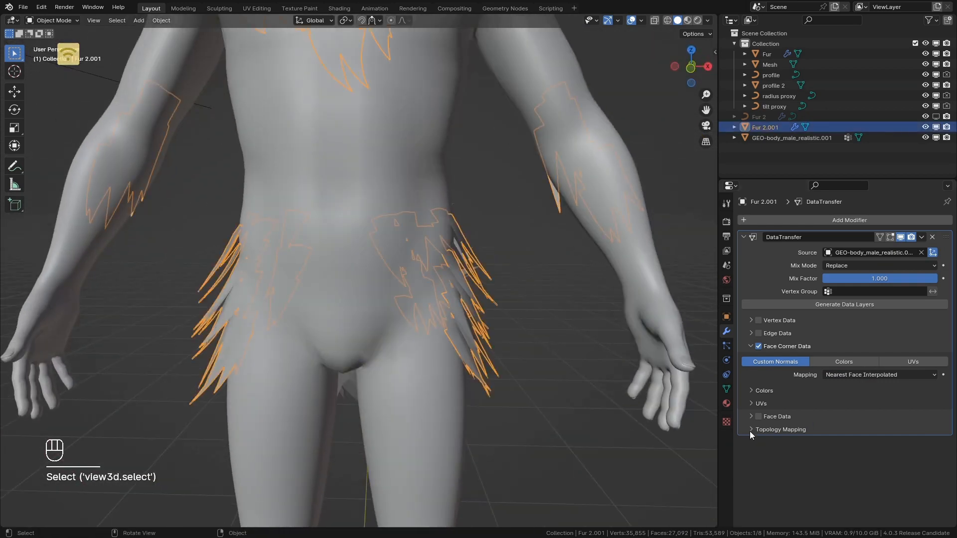
left_click(727, 389)
left_click(564, 375)
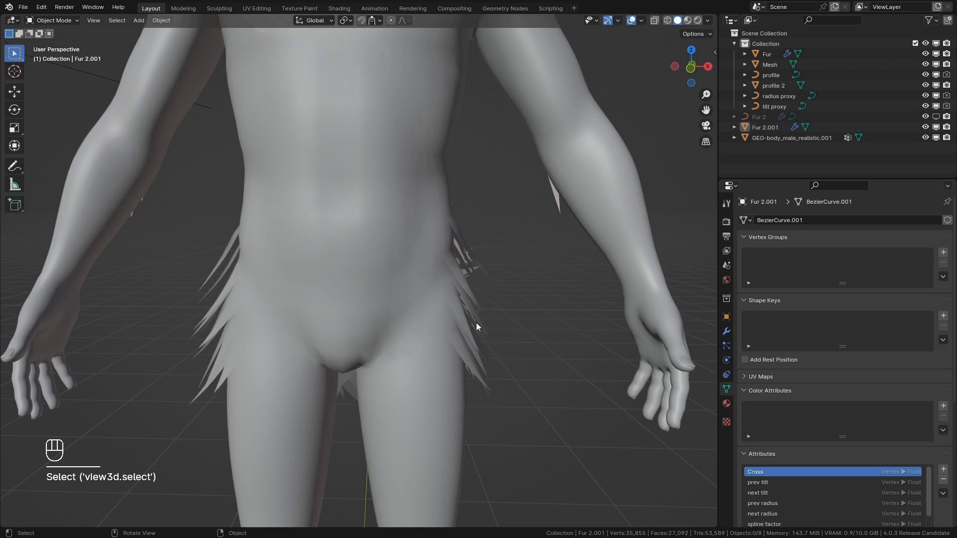
left_click(475, 324)
scroll(822, 415, "down", 4)
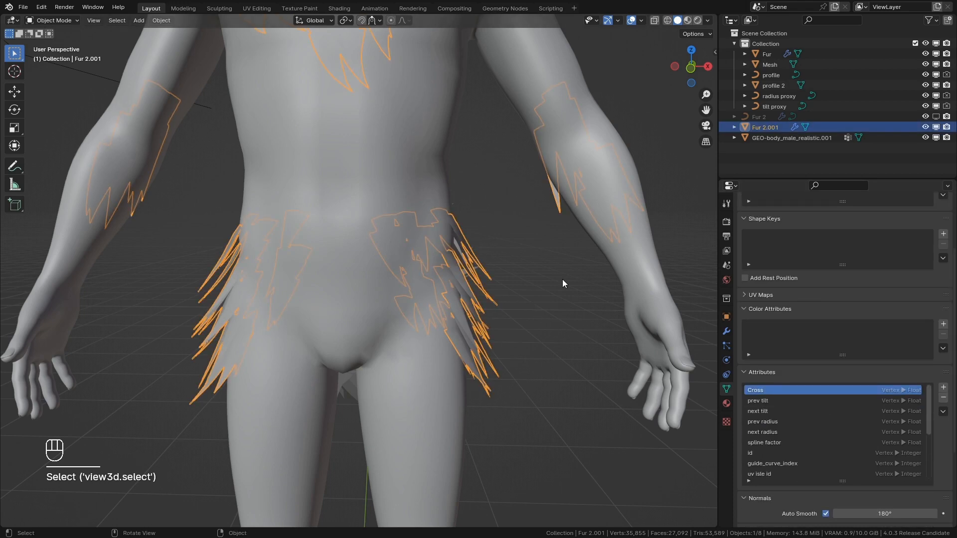
middle_click_drag(524, 430, 487, 412)
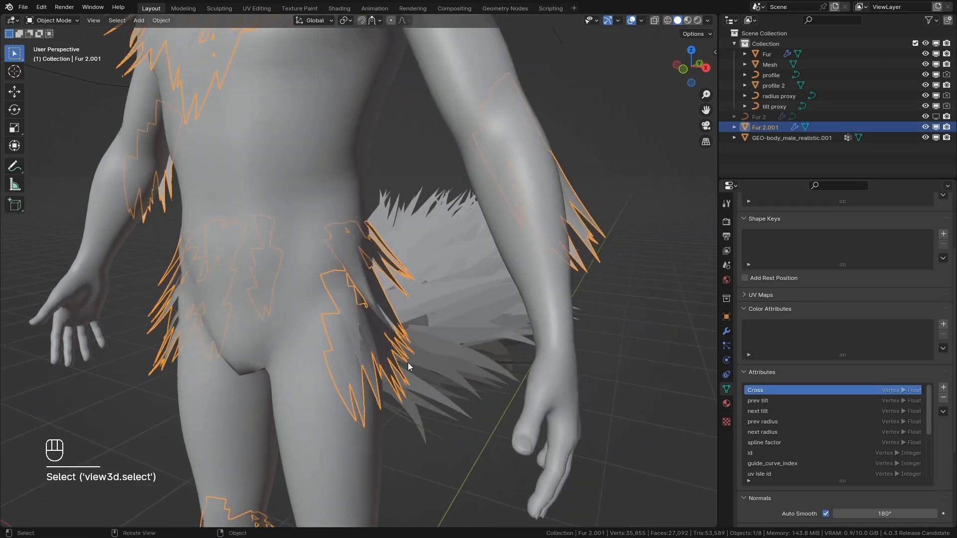
scroll(909, 412, "down", 3)
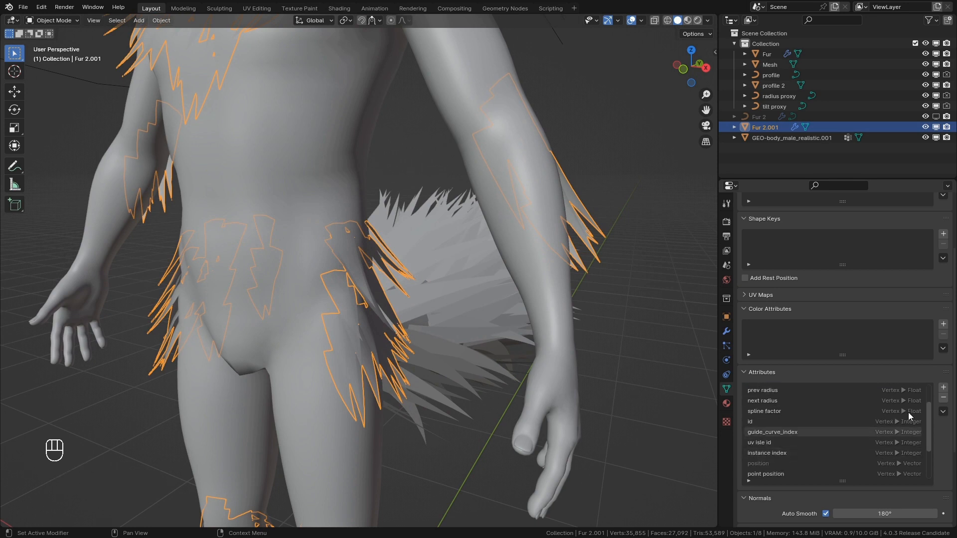
scroll(909, 412, "up", 6)
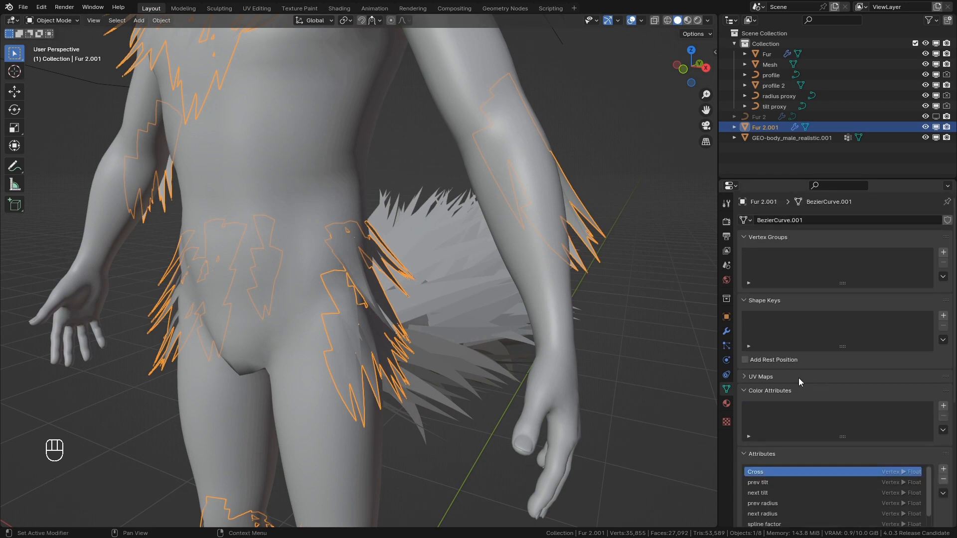
scroll(803, 209, "down", 8)
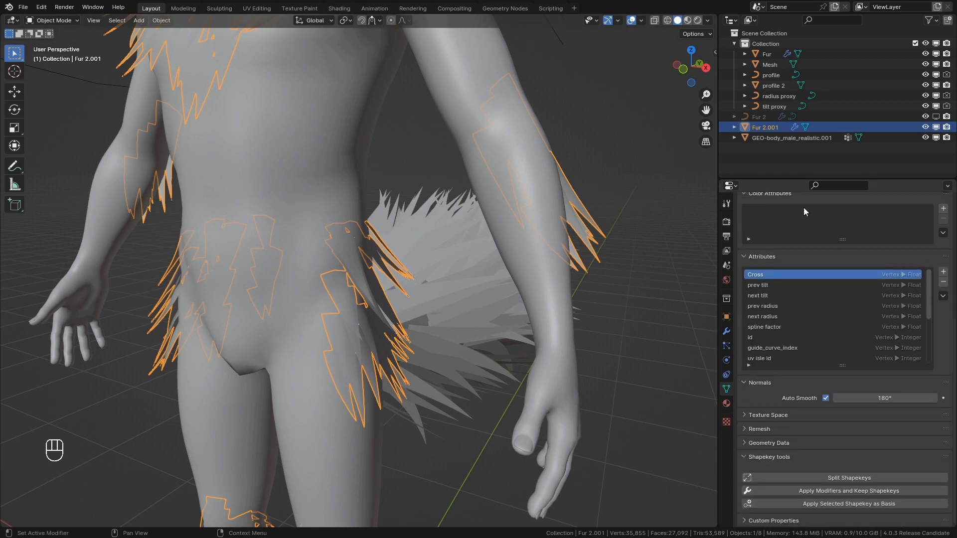
- Enlarge the attribute list of Fur 2.001 and convert its Cross attribute to a vertex group
left_click_drag(841, 366, 842, 449)
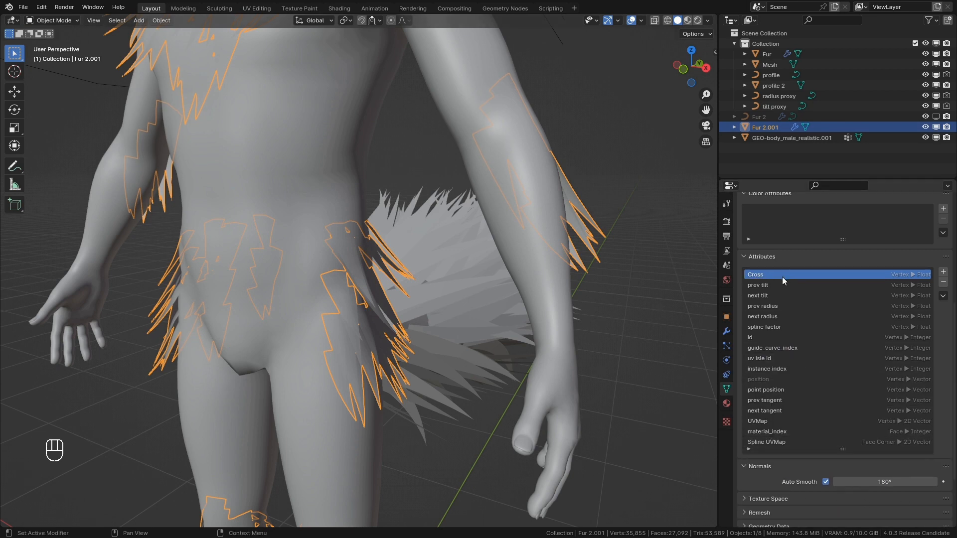
middle_click_drag(607, 279, 633, 312, "shift")
left_click(943, 295)
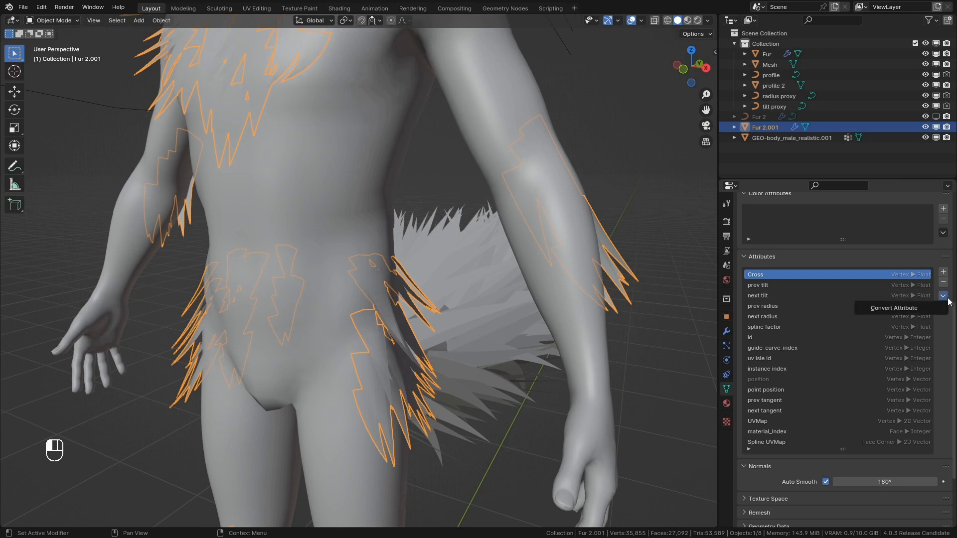
left_click(919, 308)
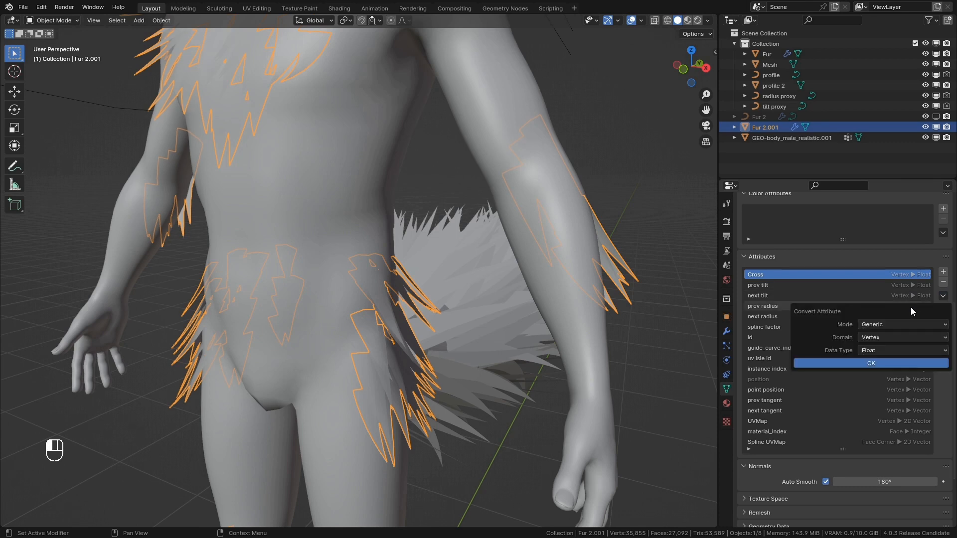
left_click(888, 324)
left_click(890, 336)
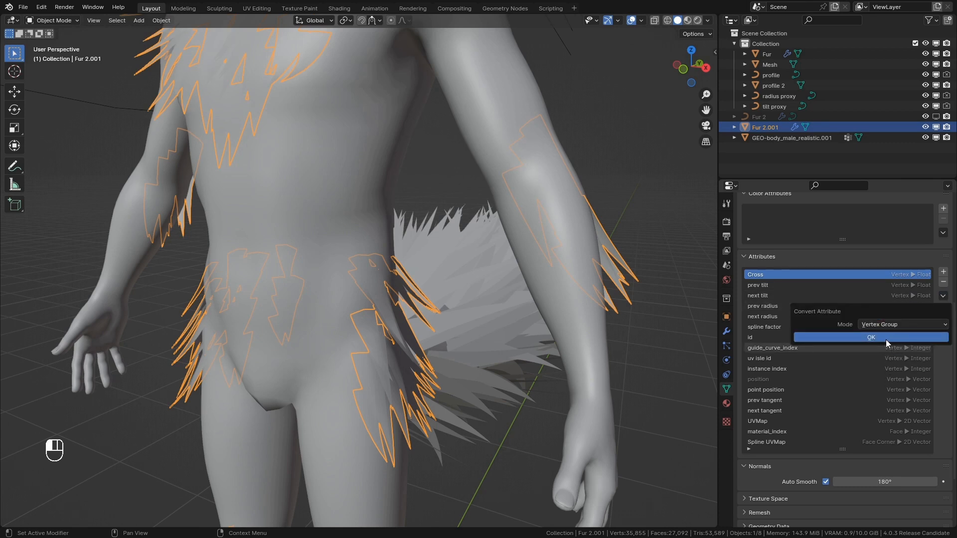
left_click(887, 340)
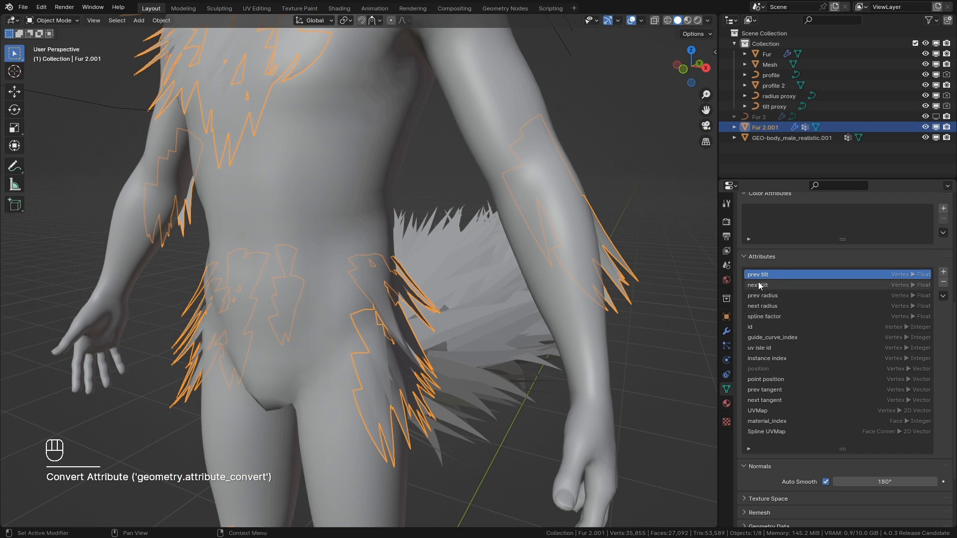
- Enlarge the attribute list of Fur 2.001 further and convert its spline factor attribute to a vertex group
middle_click_drag(486, 298, 387, 303)
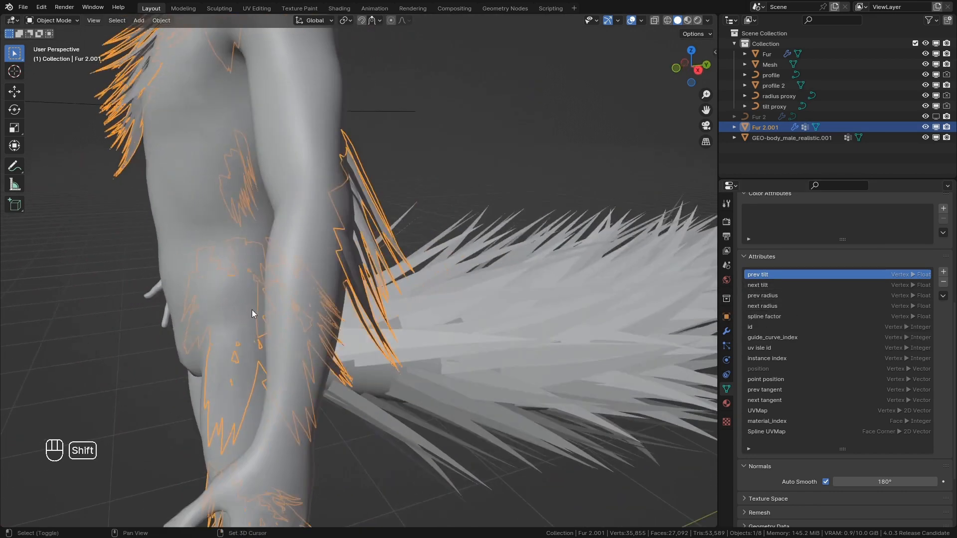
middle_click_drag(274, 310, 422, 273)
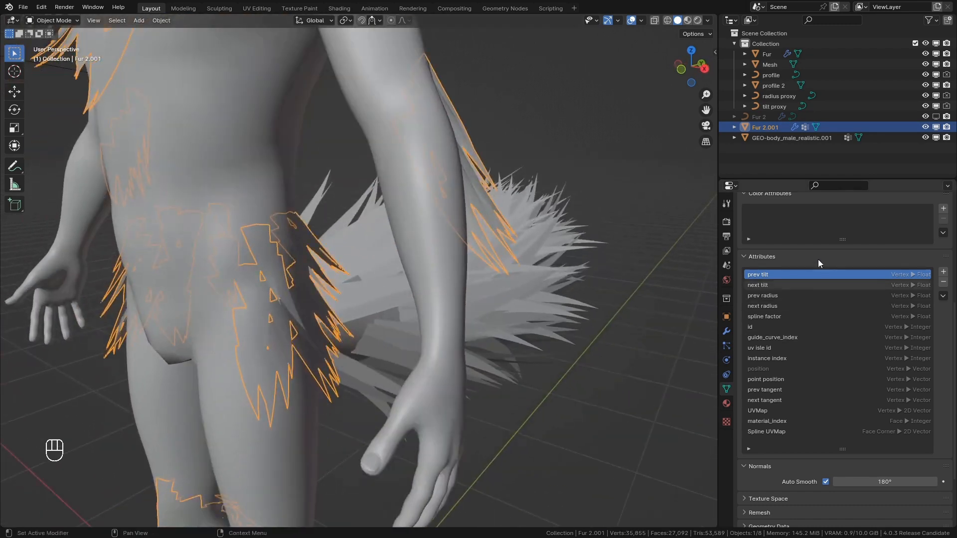
left_click_drag(846, 449, 844, 481)
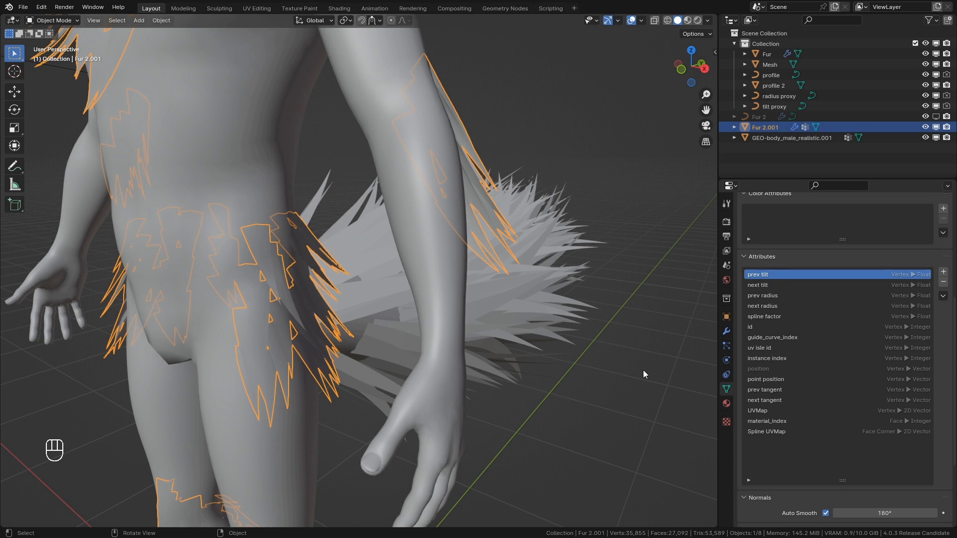
left_click(786, 316)
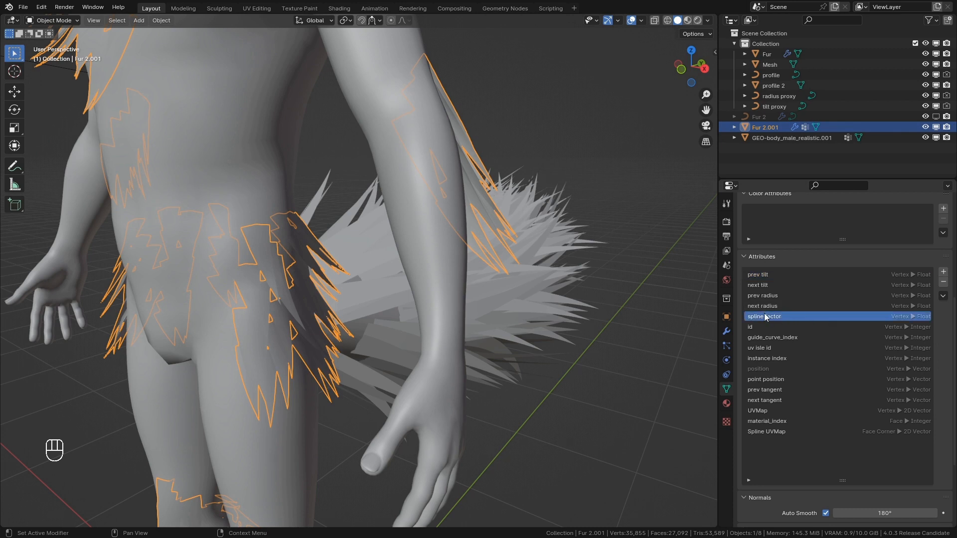
left_click(943, 296)
left_click(899, 306)
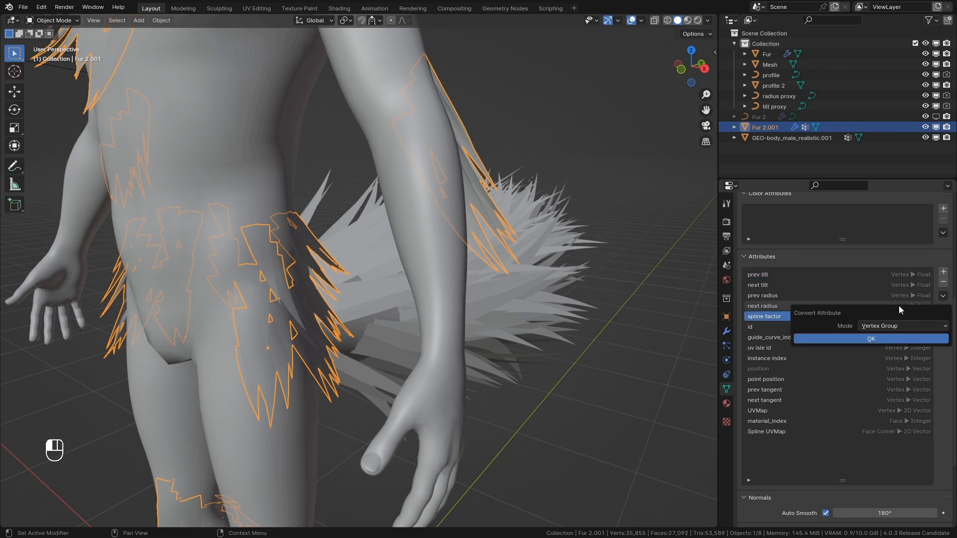
left_click(884, 338)
- Display the spline factor vertex group in Weight Paint mode and examine its weight gradient on the hip and leg fur
middle_click_drag(522, 315, 552, 327, "shift")
key("ctrl+Tab")
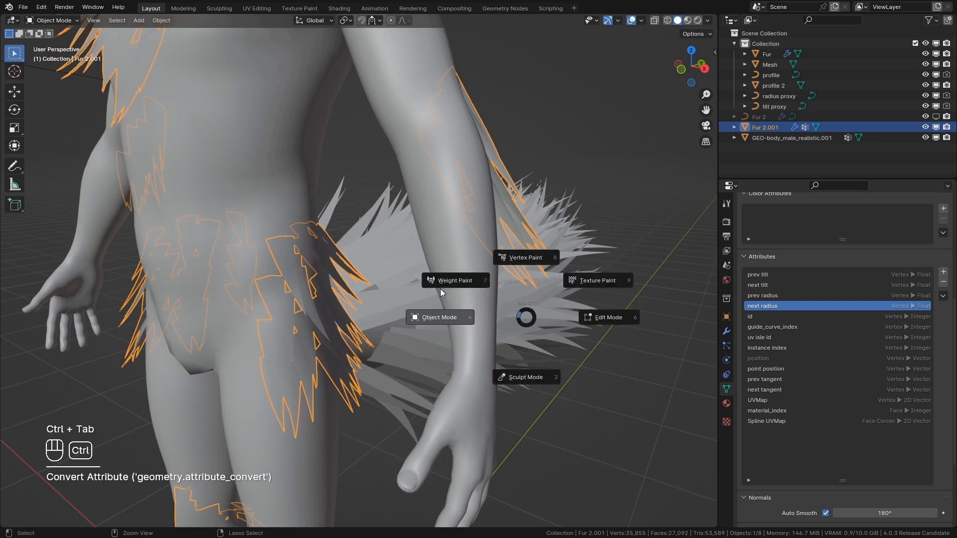
key("ctrl+Tab")
left_click(431, 272)
scroll(874, 329, "up", 6)
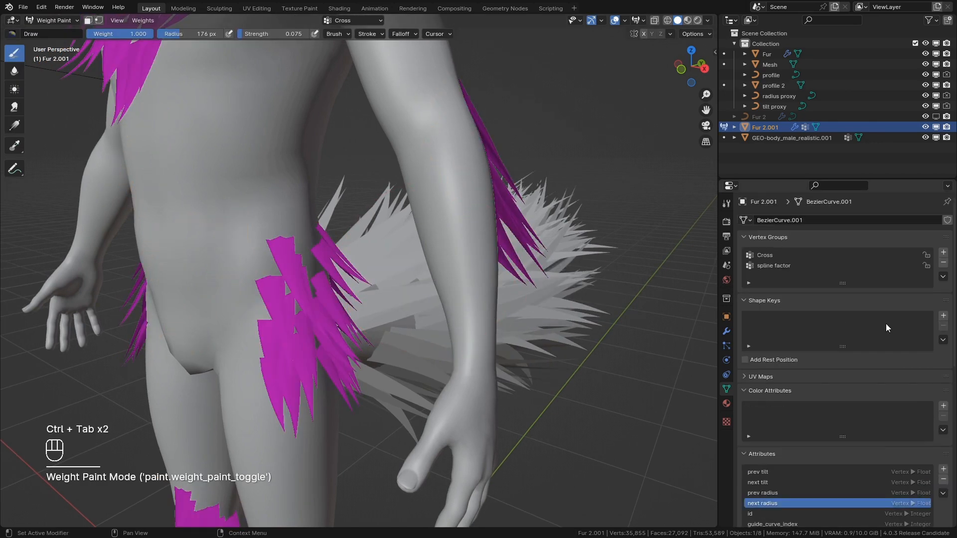
left_click(787, 269)
scroll(393, 248, "up", 6)
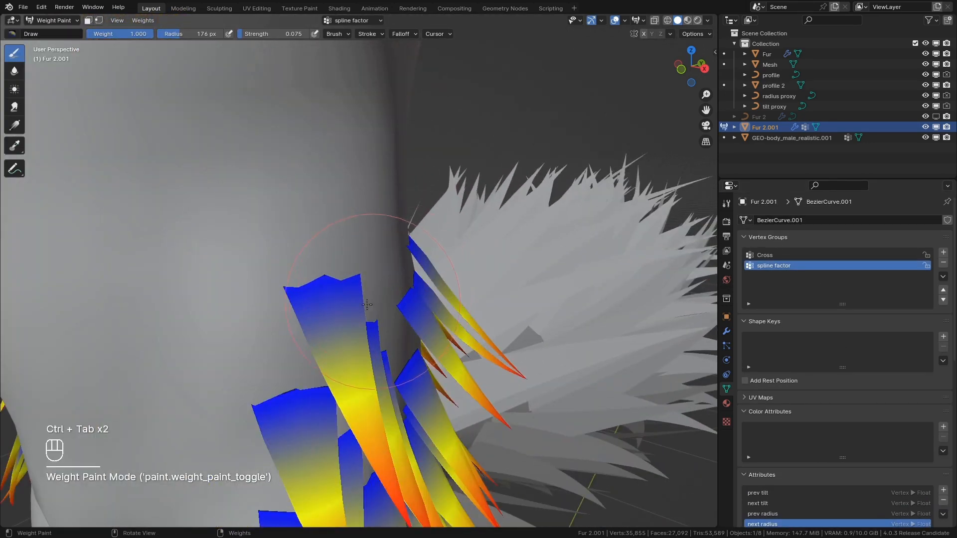
middle_click_drag(439, 408, 429, 244, "shift")
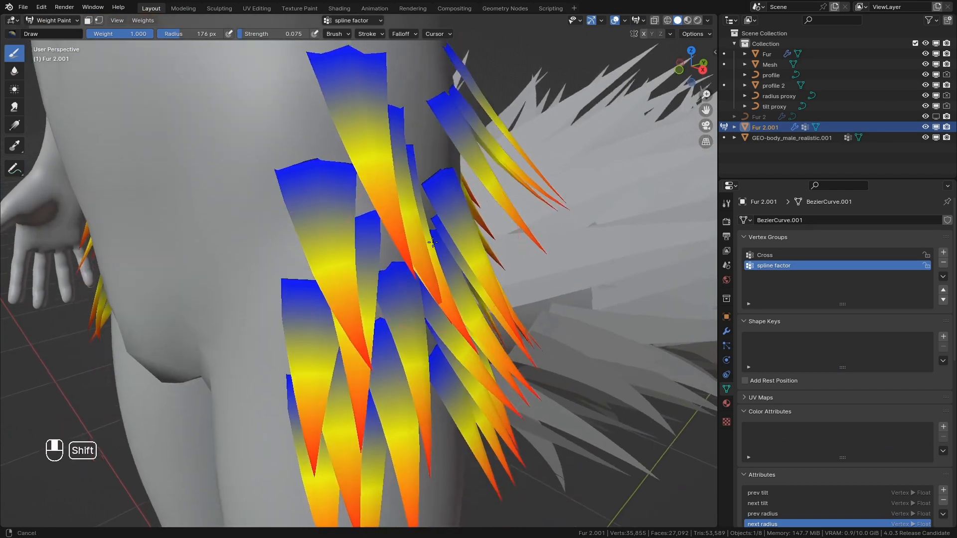
scroll(325, 291, "down", 4)
middle_click_drag(325, 291, 414, 294)
middle_click_drag(359, 391, 439, 139, "shift")
- Bring up the modifier settings of Fur 2.001, return it to Object Mode and deselect everything
left_click(725, 337)
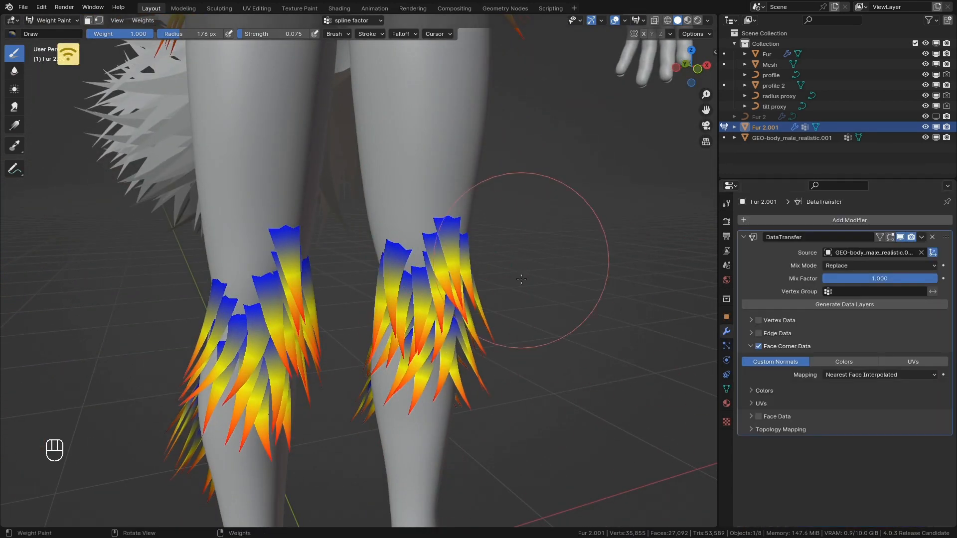
middle_click_drag(466, 203, 465, 394, "shift")
key("ctrl+Tab")
left_click(511, 369)
left_click(510, 369)
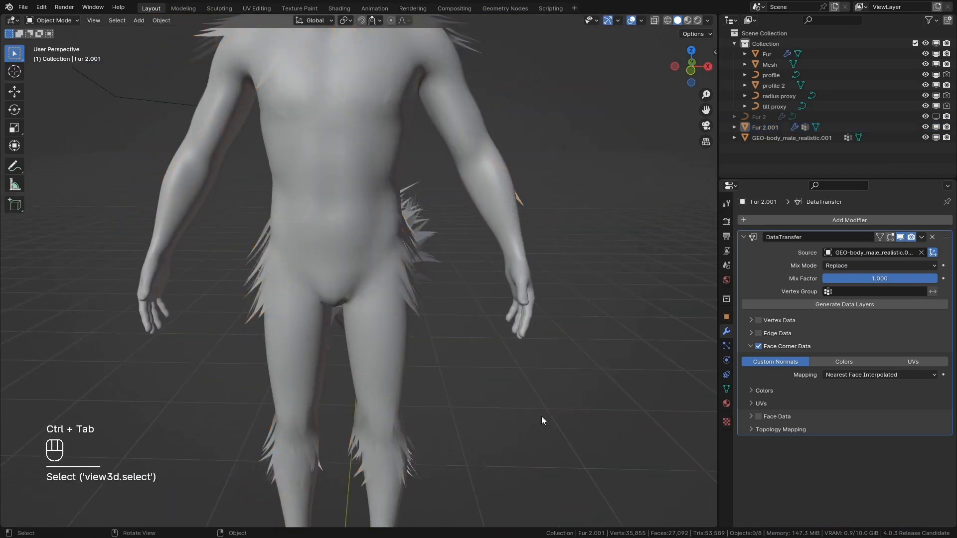
- Limit the Data Transfer modifier to the spline factor vertex group and invert the group's influence
middle_click_drag(542, 417, 797, 277)
left_click(846, 292)
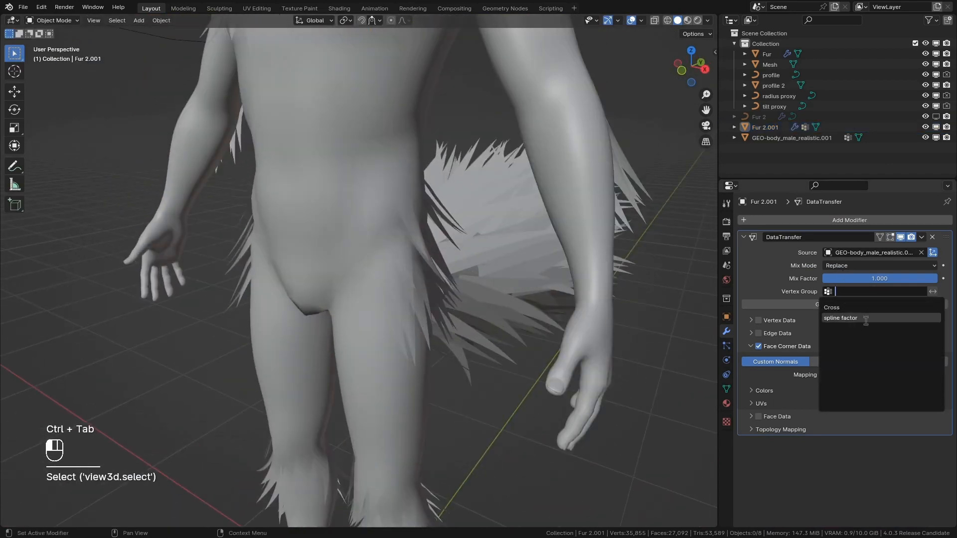
left_click(858, 319)
left_click(932, 292)
- Examine the blended shading on the chest and leg fur, and disable the Collection in viewports
middle_click_drag(491, 286, 446, 280)
middle_click_drag(299, 164, 368, 327, "shift")
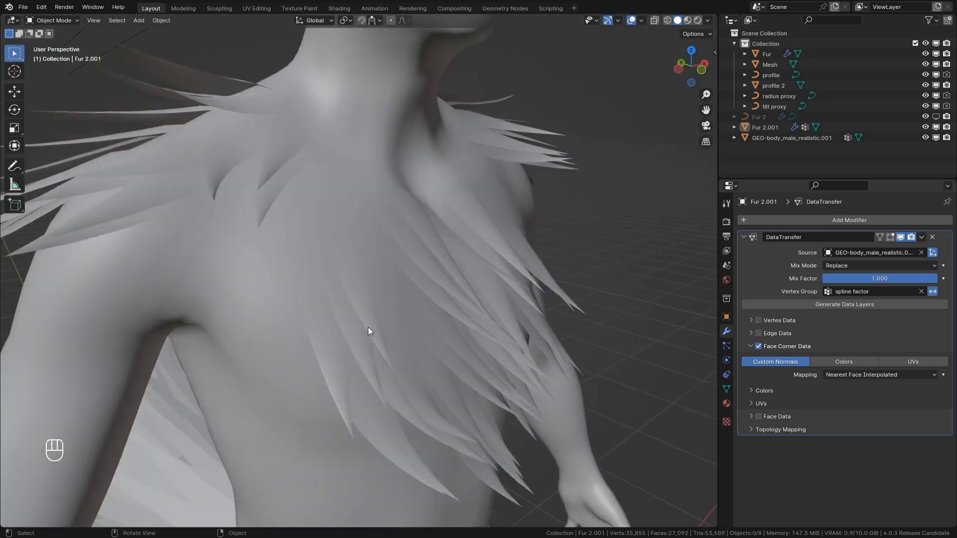
middle_click_drag(436, 351, 276, 209)
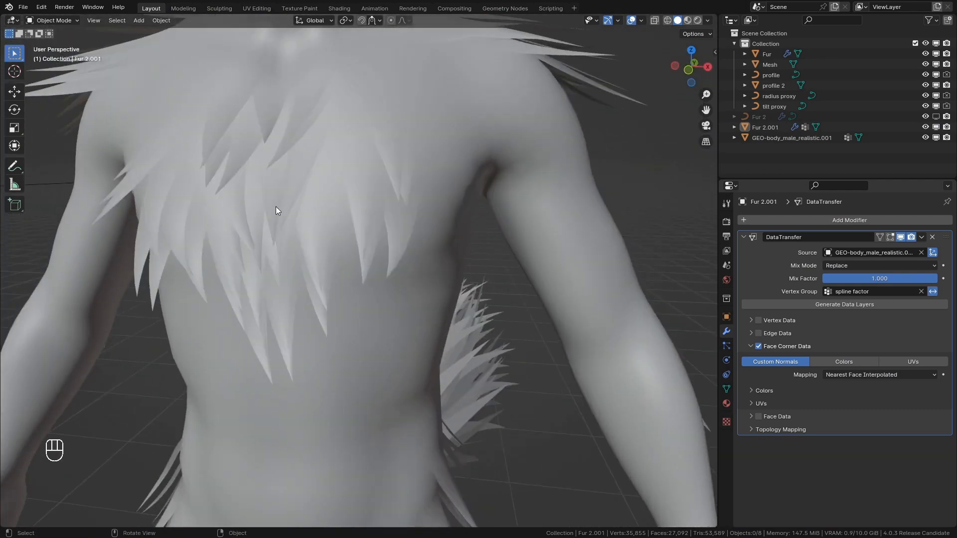
middle_click_drag(282, 388, 399, 302)
middle_click_drag(398, 386, 415, 301, "shift")
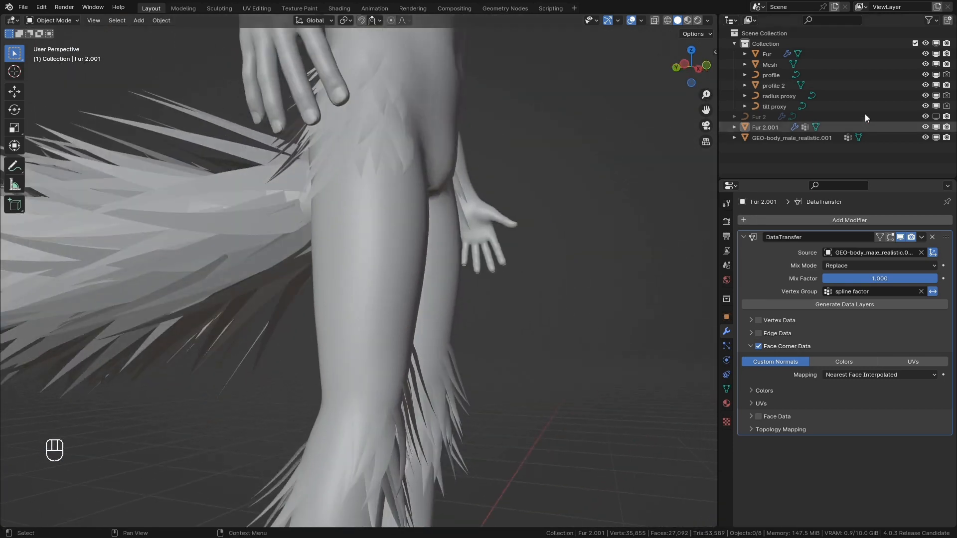
left_click(937, 43)
mouse_move(686, 160)
middle_mouse_down()
mouse_move(374, 356)
mouse_move(367, 225)
mouse_move(303, 221)
mouse_move(461, 227)
mouse_move(330, 367)
mouse_move(386, 372)
mouse_move(369, 441)
mouse_move(440, 288)
mouse_move(473, 299)
middle_mouse_up()
- Clear the Data Transfer modifier's vertex group to compare the fur shading without it, and assign spline factor again
left_click(921, 291)
scroll(388, 326, "up", 3)
middle_click_drag(388, 326, 471, 258)
scroll(419, 461, "down", 4)
scroll(388, 304, "up", 3)
middle_click_drag(389, 309, 433, 370, "shift")
scroll(539, 397, "up", 4)
left_click(865, 292)
left_click(838, 316)
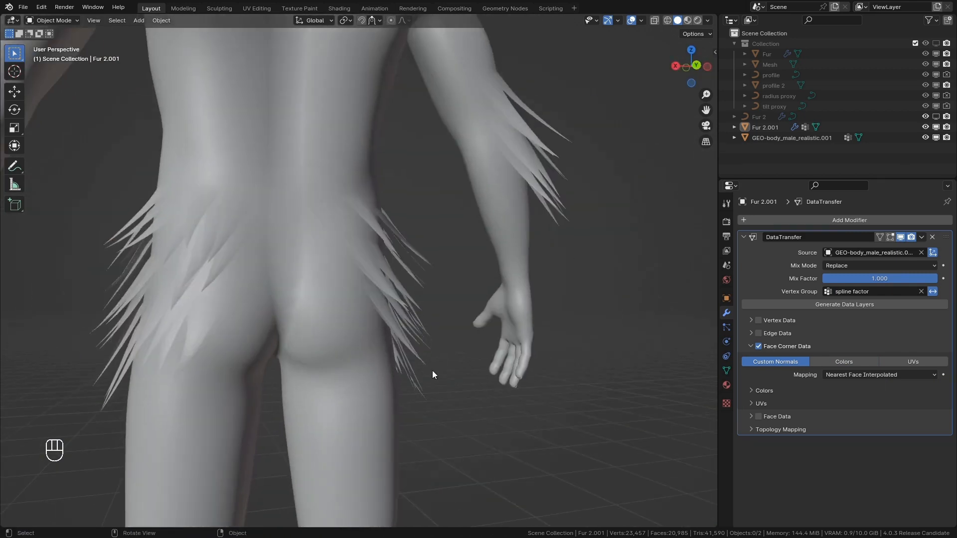
- Clear the selection in the viewport and examine the shading of the chest and shoulder fur from the front
left_click(369, 280)
left_click(545, 421)
middle_click_drag(544, 421, 331, 432)
middle_click_drag(334, 339, 335, 405, "shift")
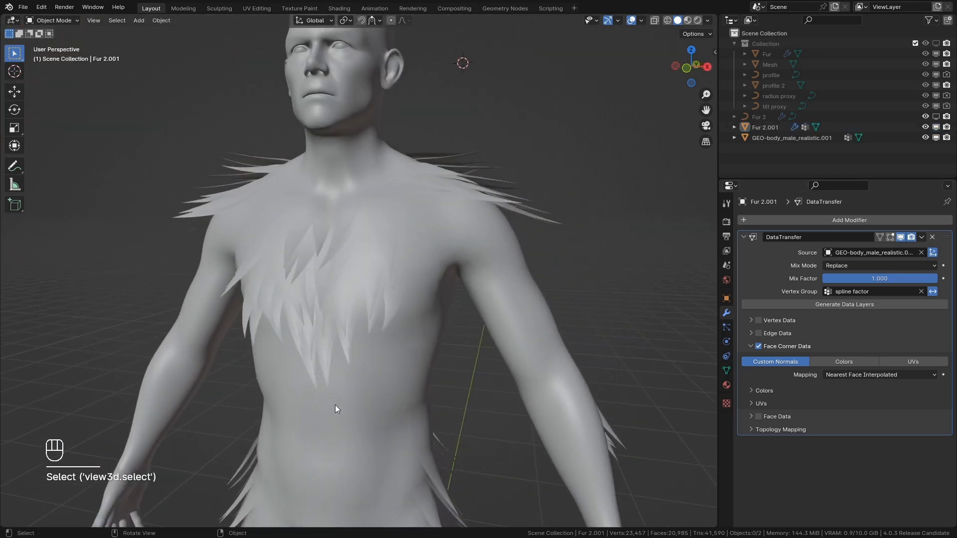